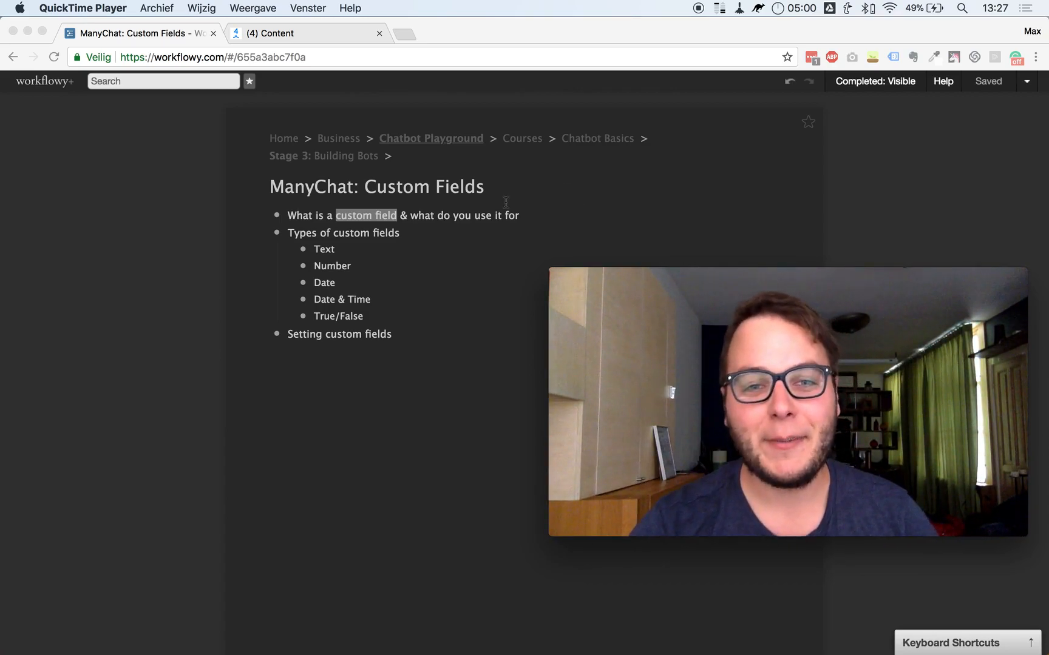
# In Workflowy, highlight the phrase 'custom field' and the first two bullets of the outline.
pyautogui.press('super+Tab')
pyautogui.moveTo(290, 216); pyautogui.dragTo(378, 214)
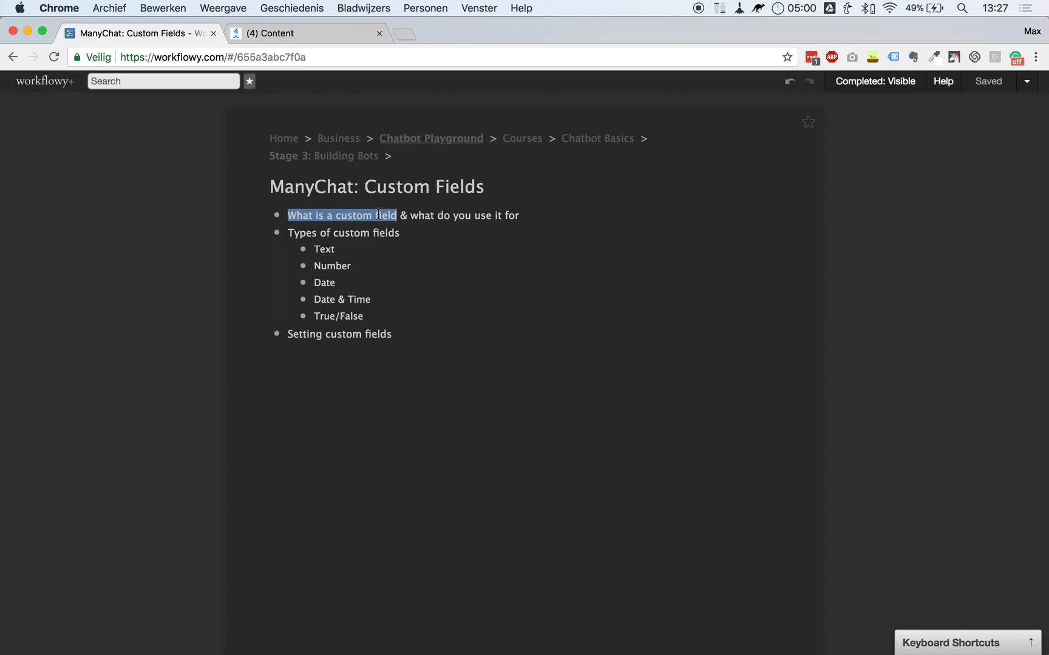
pyautogui.doubleClick(368, 215)
pyautogui.moveTo(368, 215); pyautogui.dragTo(383, 215)
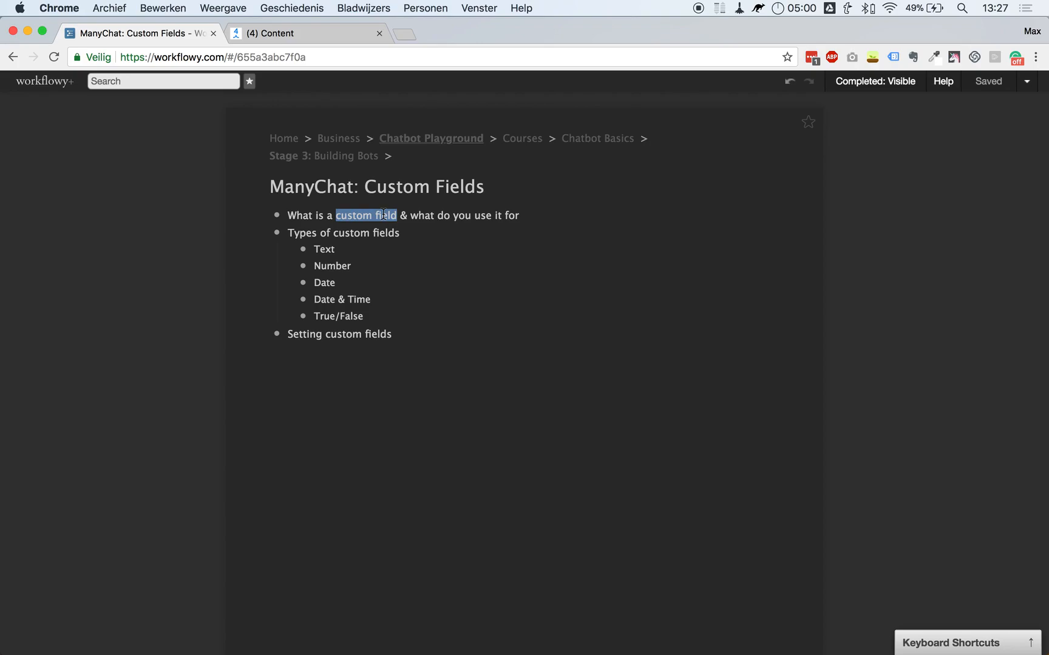
pyautogui.click(384, 215)
pyautogui.moveTo(411, 214); pyautogui.dragTo(617, 243)
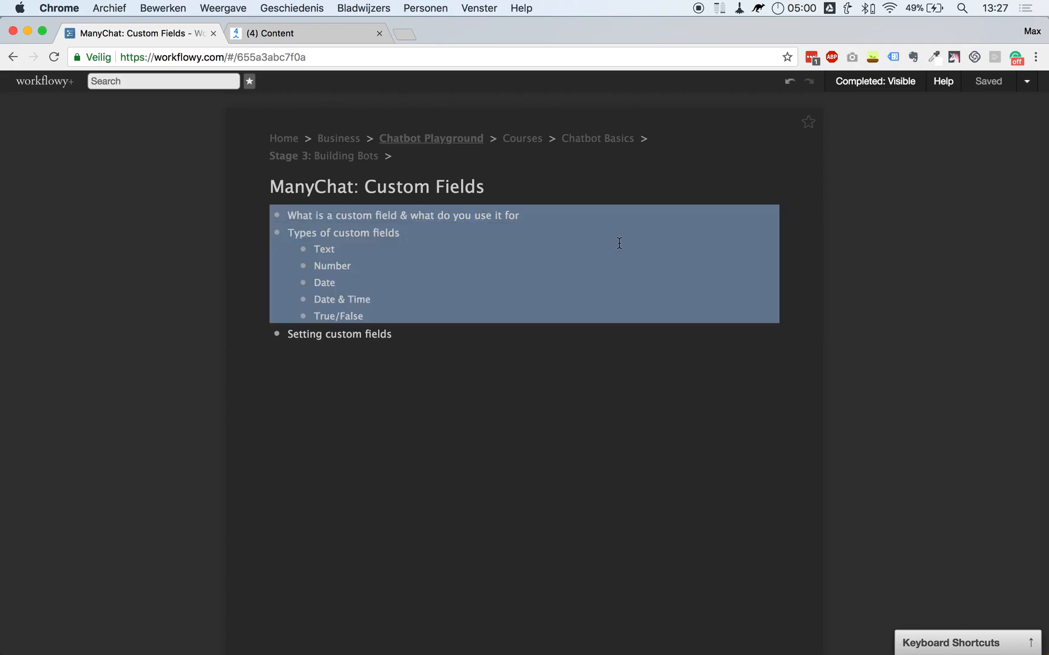
pyautogui.click(478, 234)
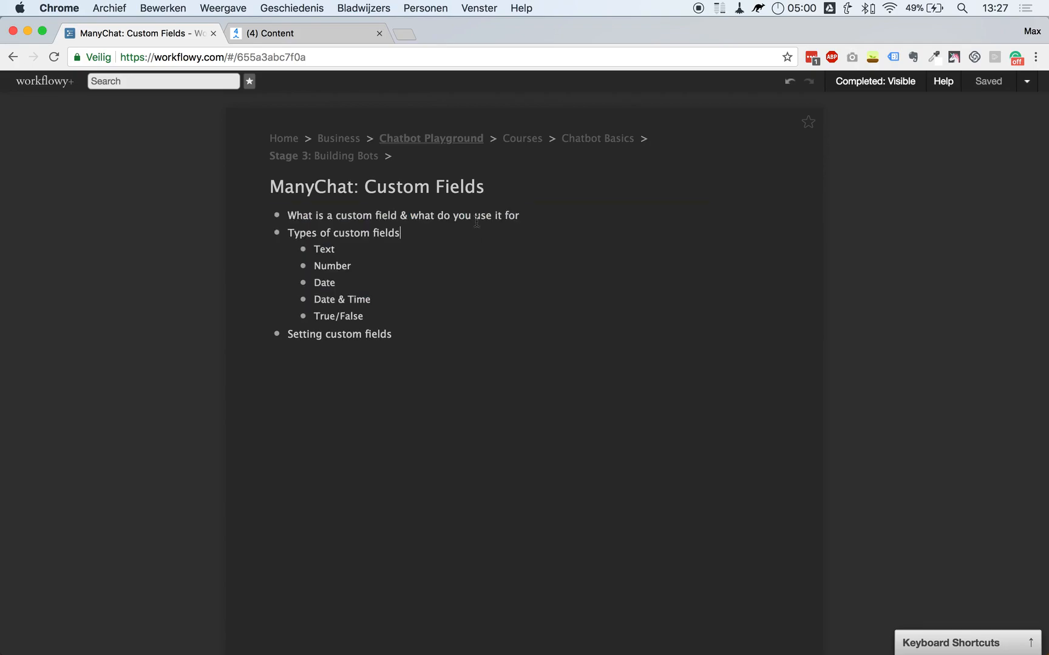
# Highlight the field types Text, Date, Date & Time and True/False, then go to ManyChat.
pyautogui.tripleClick(321, 233)
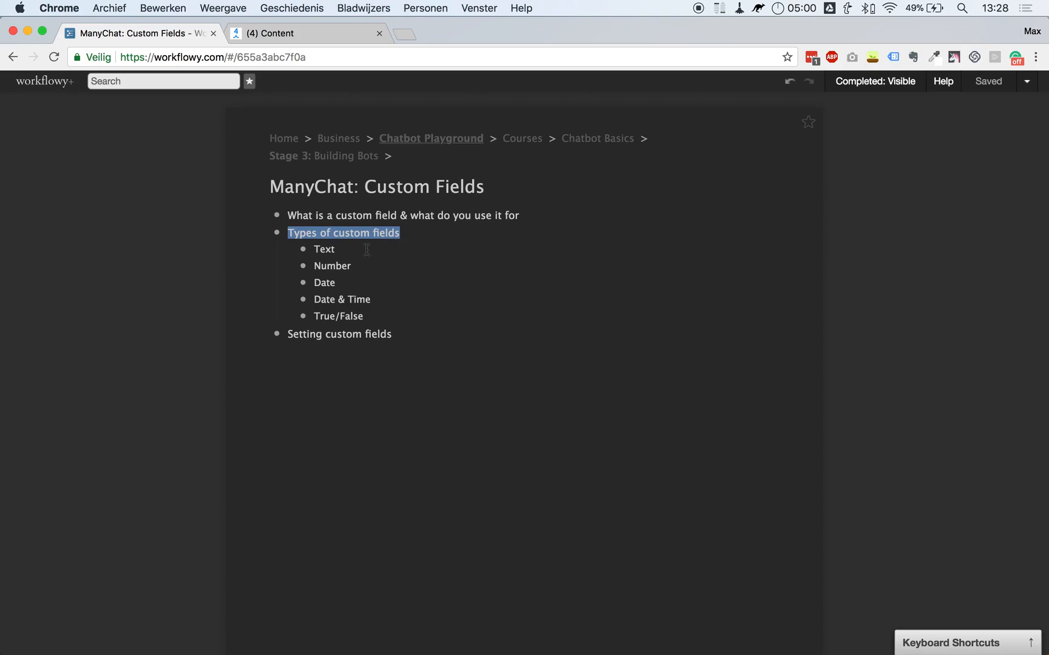
pyautogui.doubleClick(343, 250)
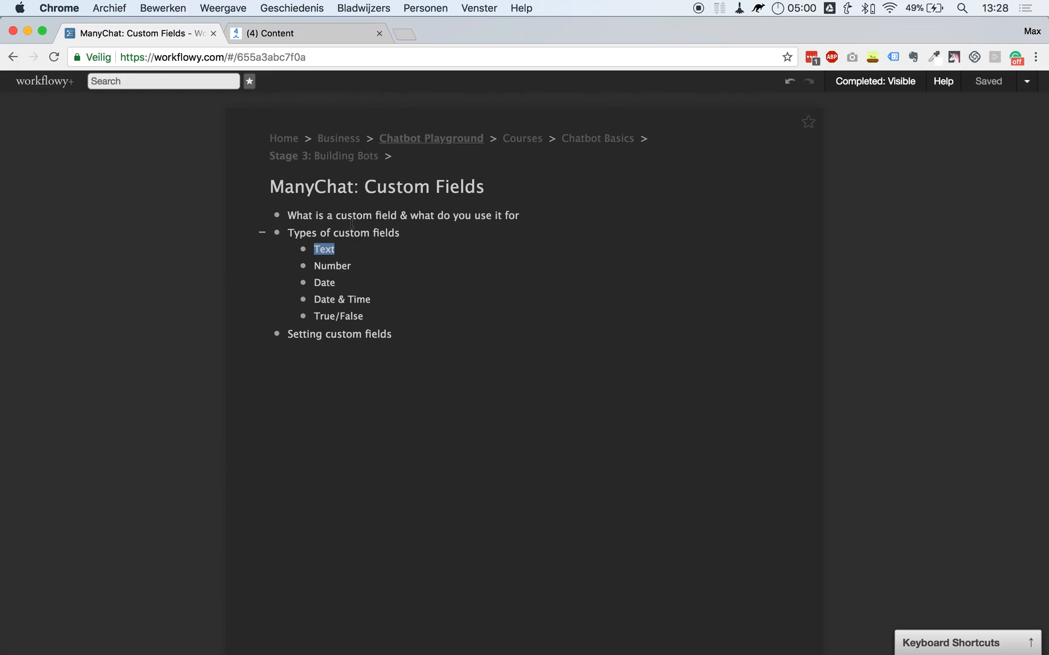
pyautogui.doubleClick(333, 282)
pyautogui.moveTo(331, 301)
pyautogui.mouseDown()
pyautogui.moveTo(367, 300)
pyautogui.moveTo(346, 316)
pyautogui.mouseUp()
pyautogui.doubleClick(326, 317)
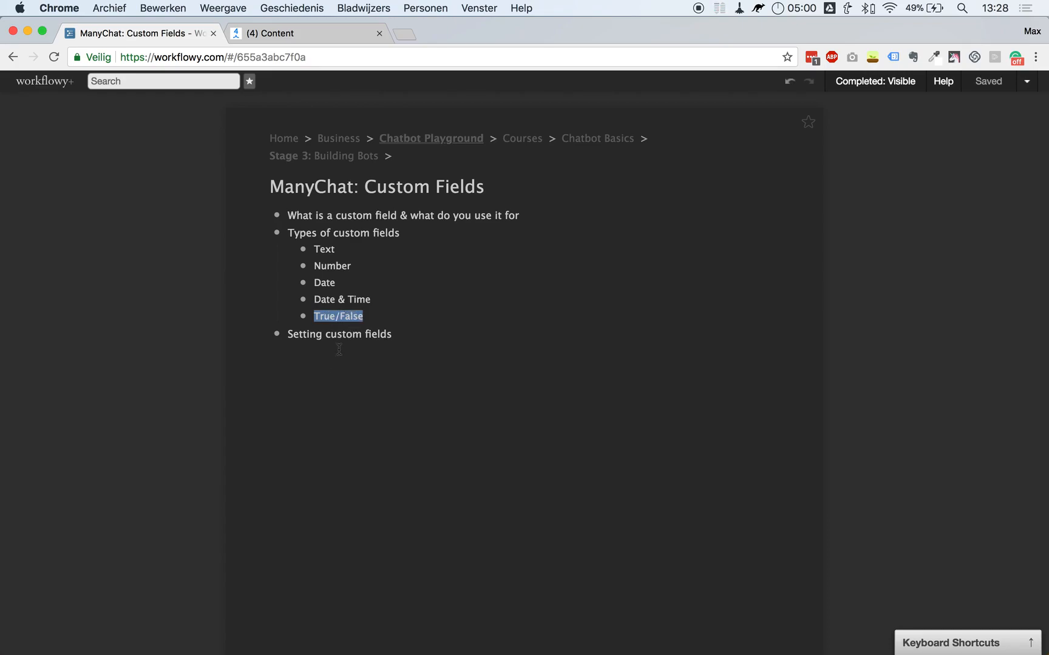
pyautogui.click(343, 337)
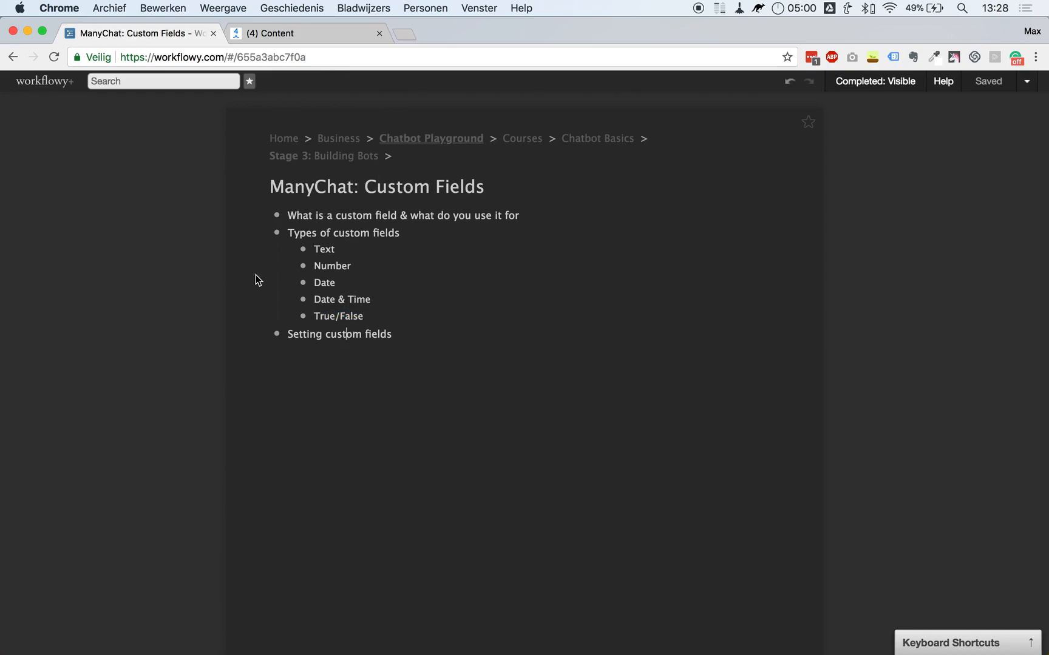
pyautogui.click(285, 34)
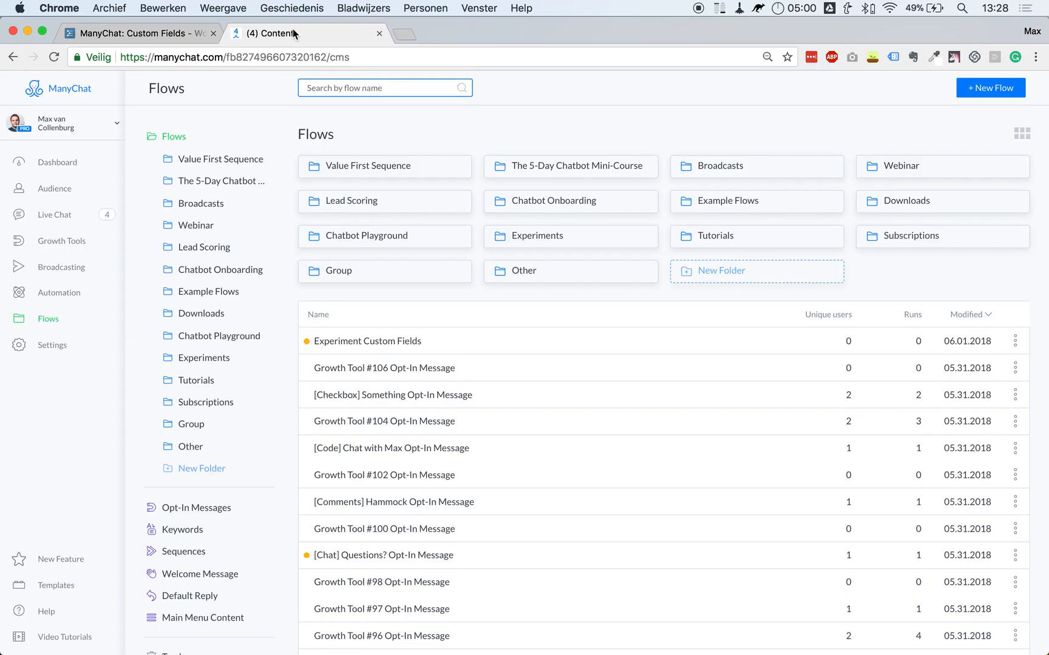
# Open Bot Settings and browse the existing fields listed on the Custom Fields tab.
pyautogui.click(61, 347)
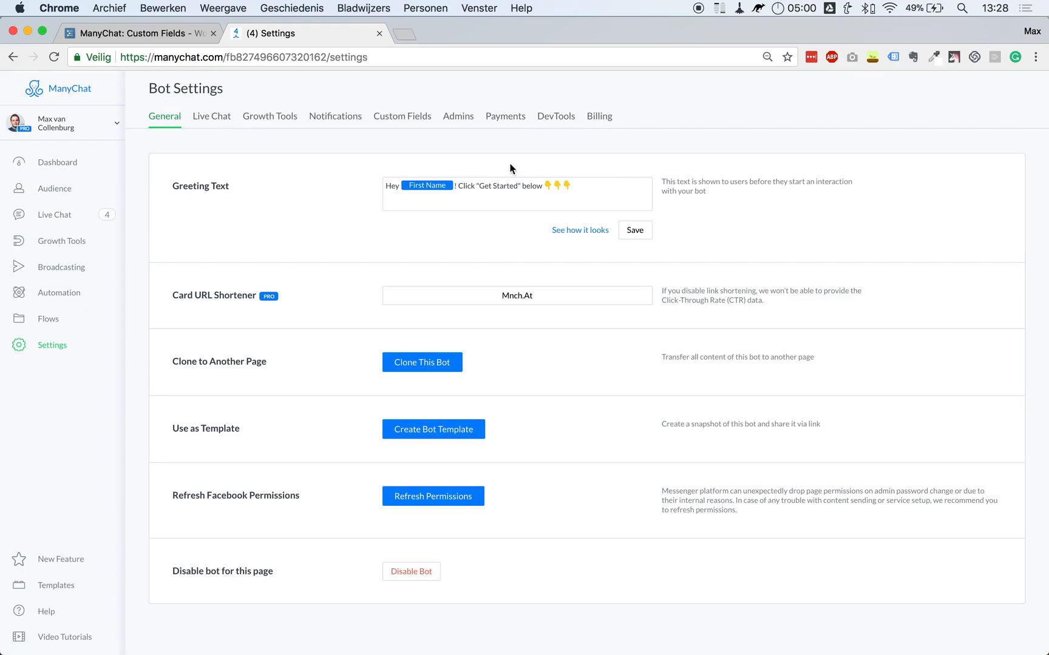
pyautogui.click(407, 123)
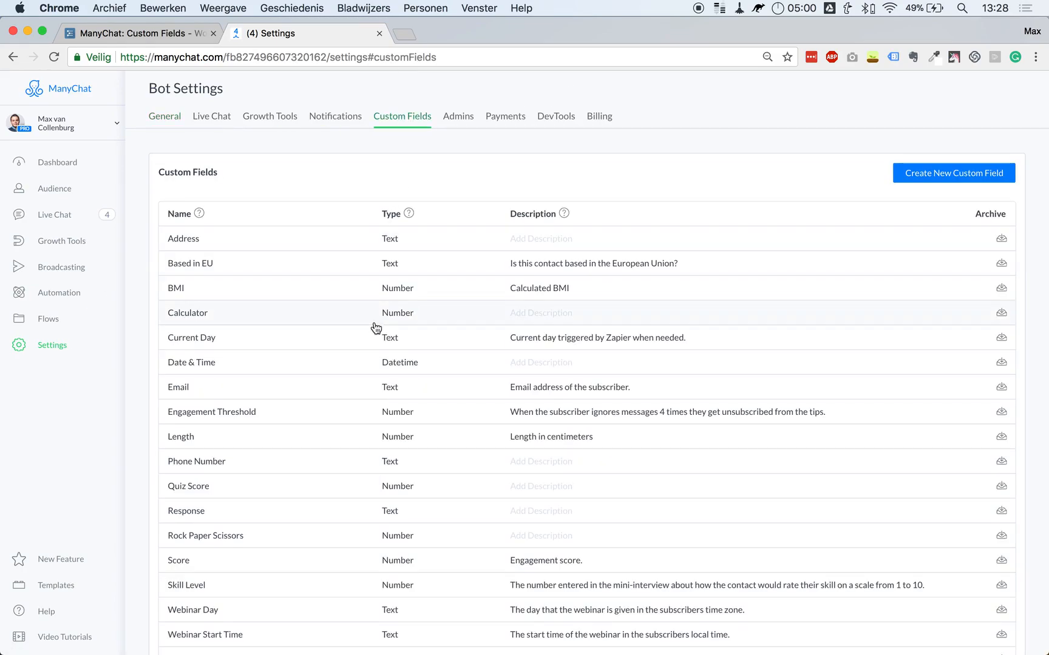
pyautogui.scroll(-1, 516, 423)
pyautogui.scroll(-3, 517, 424)
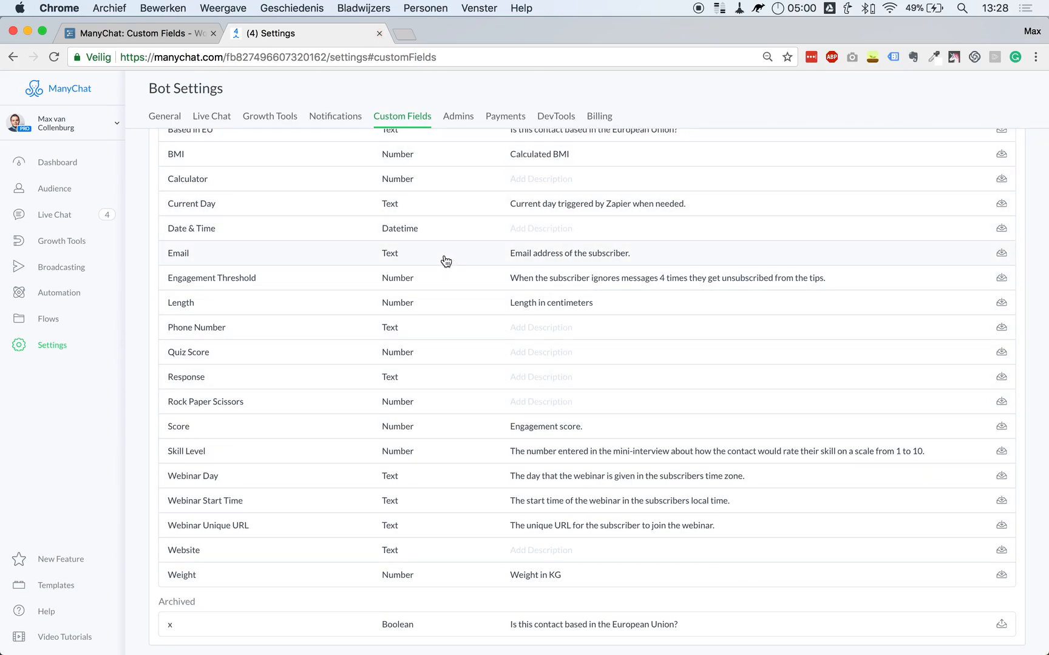
pyautogui.scroll(3, 446, 260)
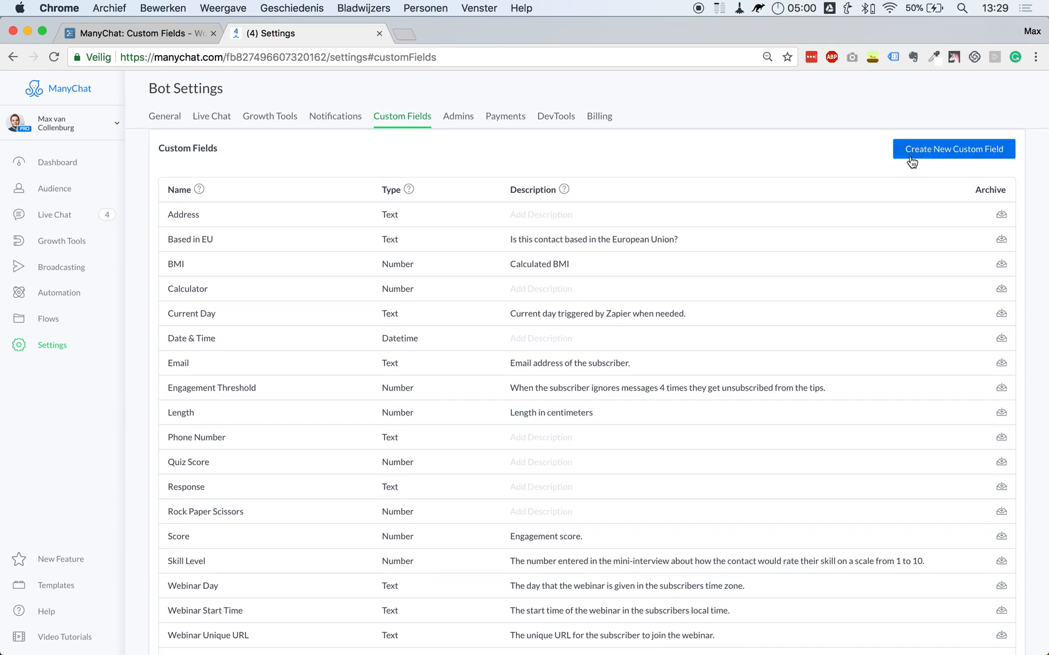
# Draft a custom field named 'Blala', review its type options, cancel it, and return to Flows.
pyautogui.click(946, 160)
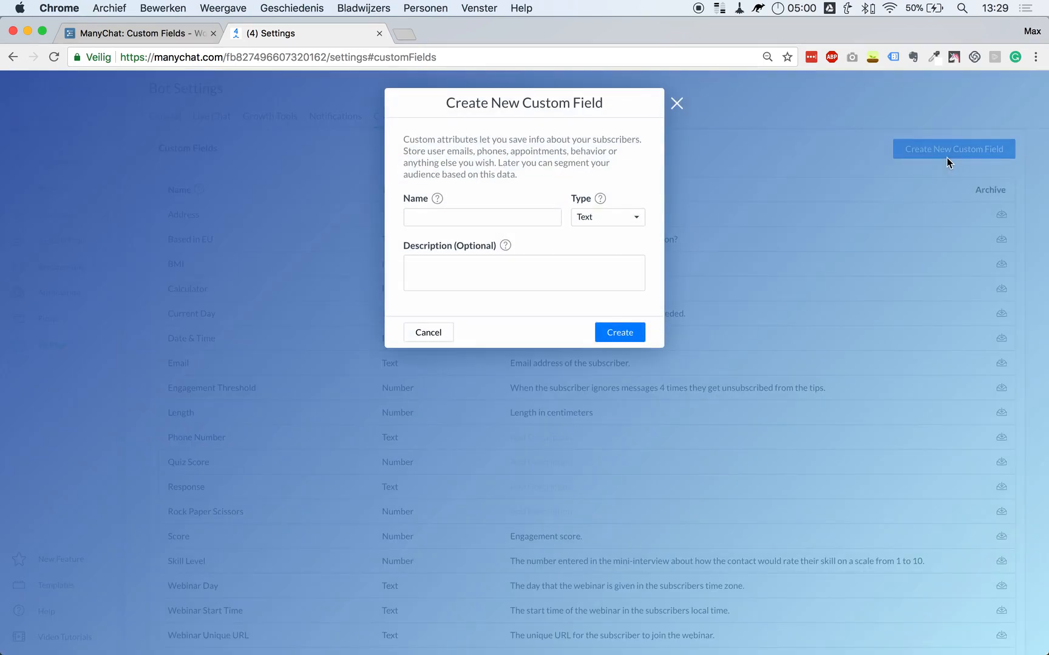
pyautogui.click(422, 215)
pyautogui.write('Blala')
pyautogui.click(588, 216)
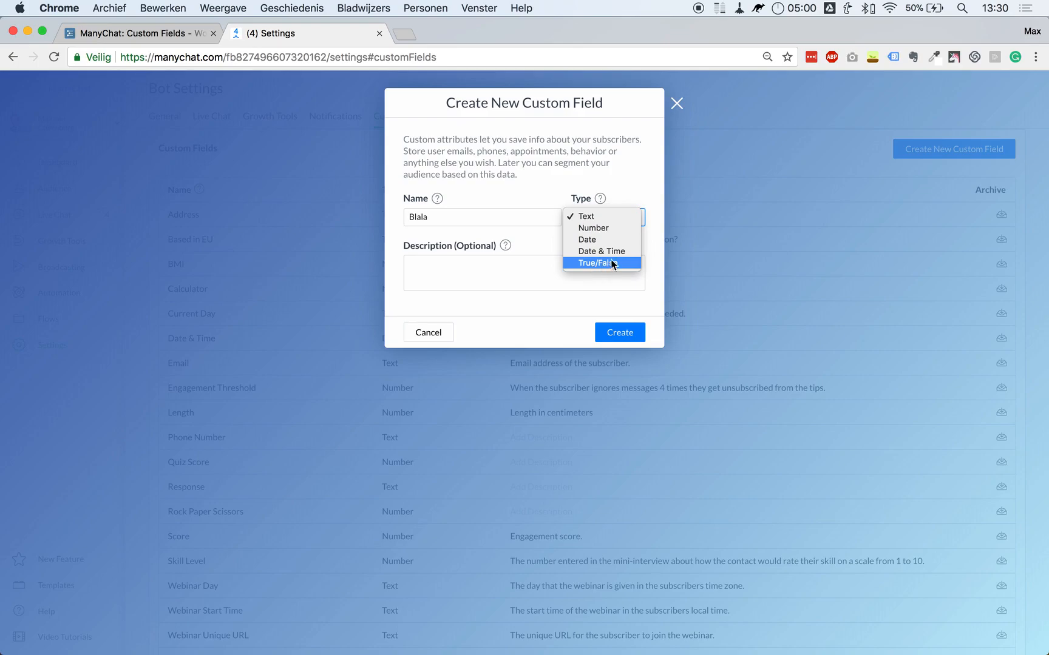
pyautogui.click(434, 257)
pyautogui.click(455, 267)
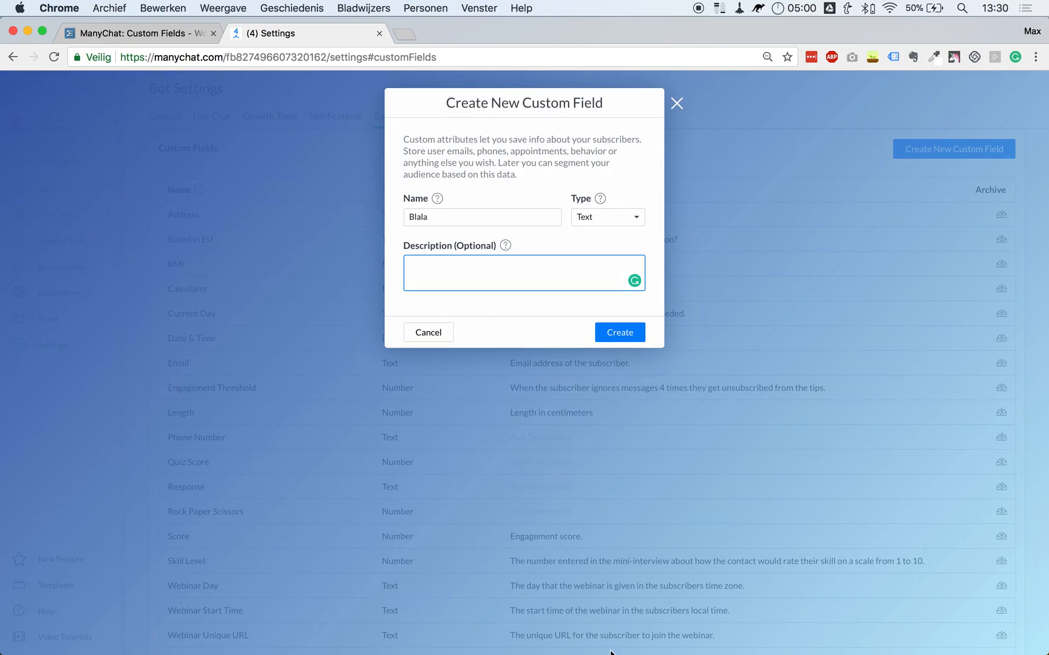
pyautogui.click(429, 334)
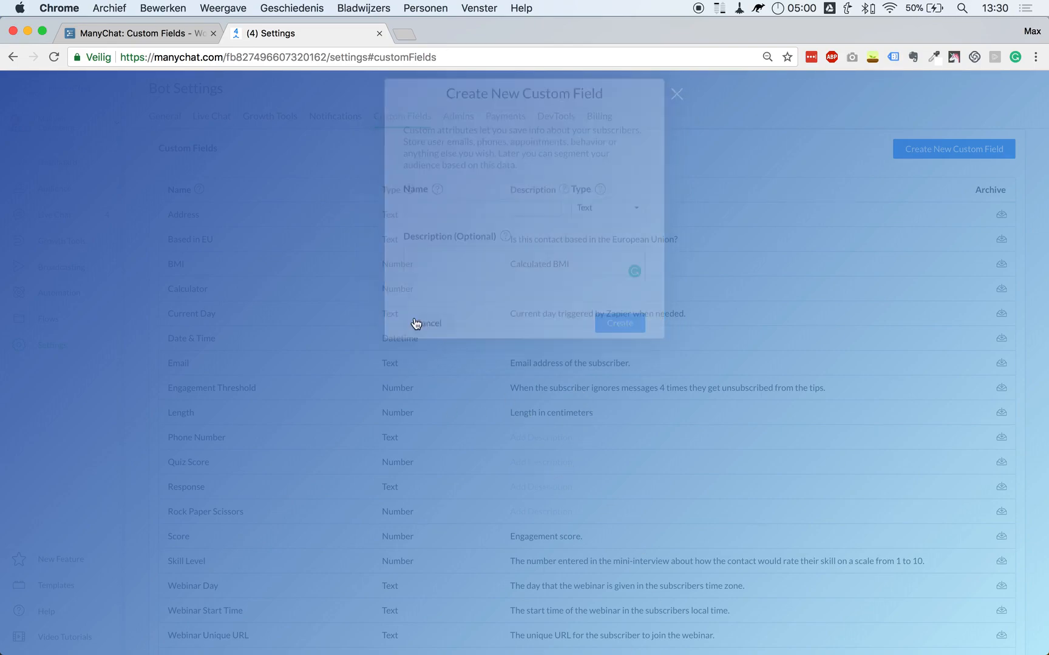
pyautogui.click(51, 319)
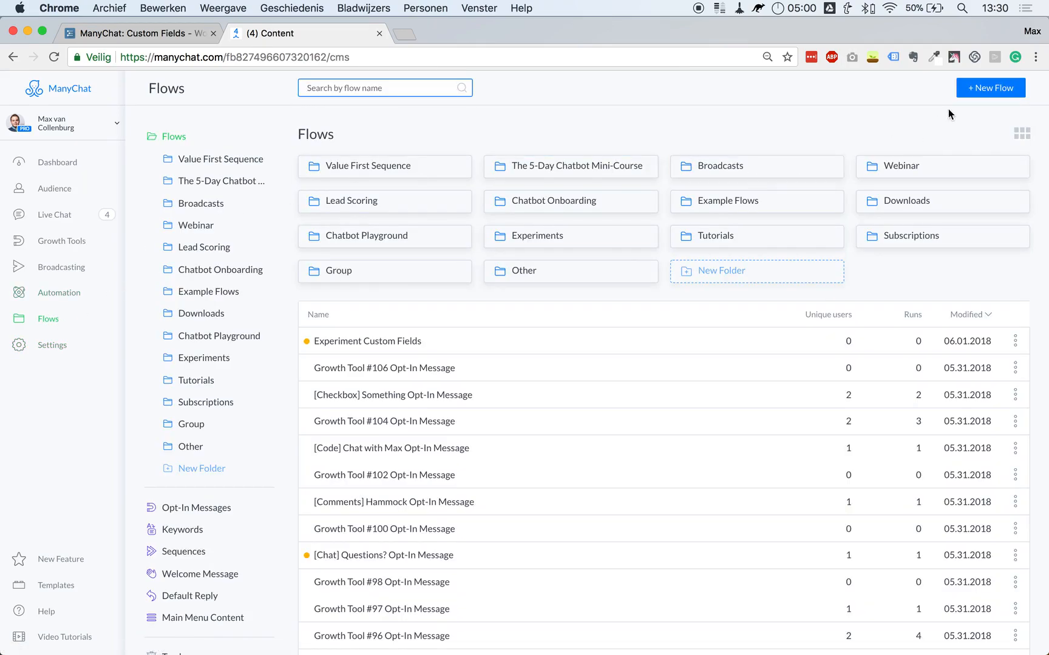
# Create a new flow named 'Experimen' and open it in the Flow Builder.
pyautogui.click(995, 88)
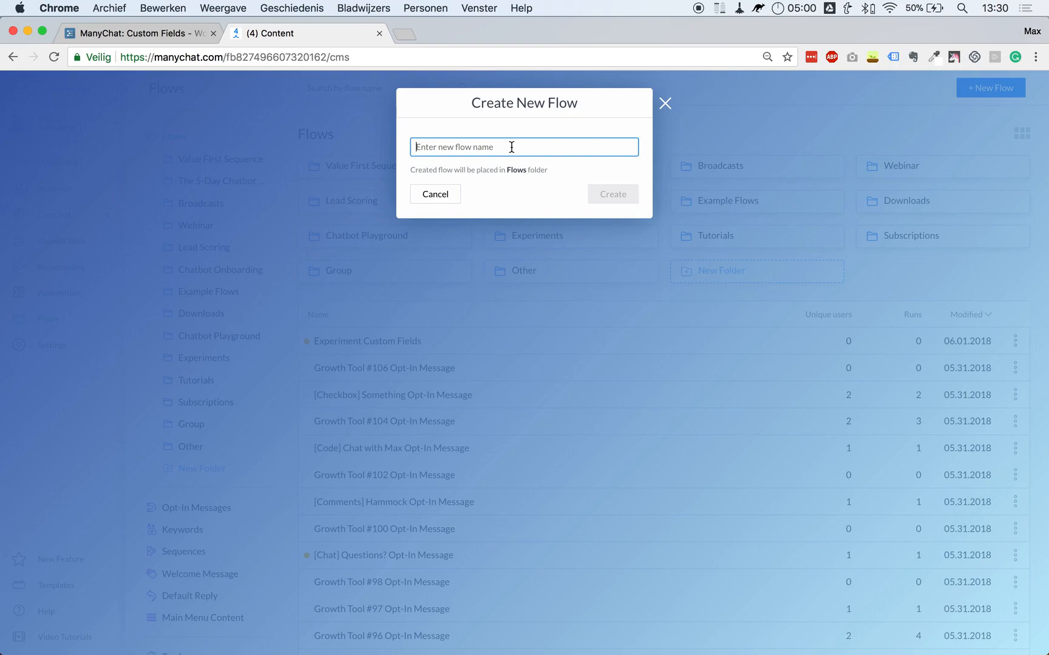
pyautogui.write('Experimenting with Custom Fields')
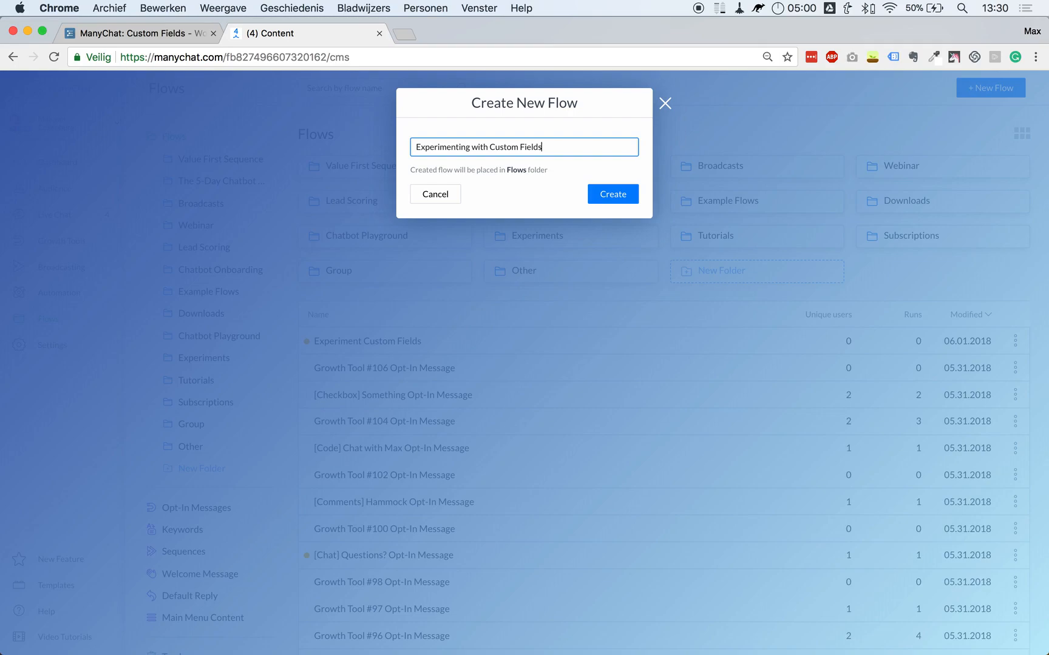
pyautogui.press('Return')
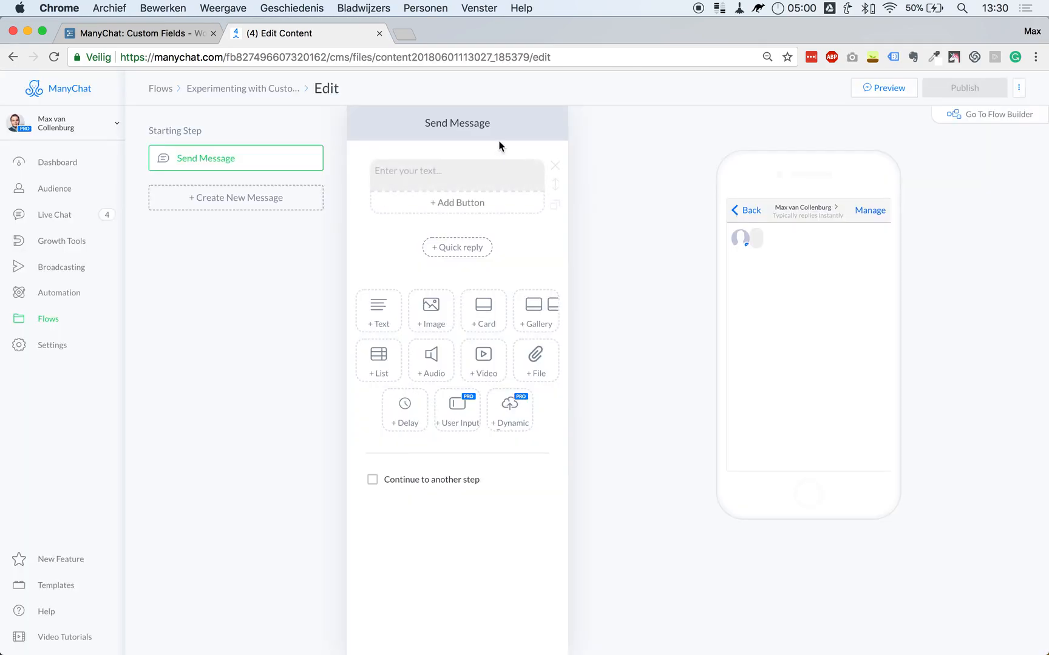
pyautogui.click(1013, 125)
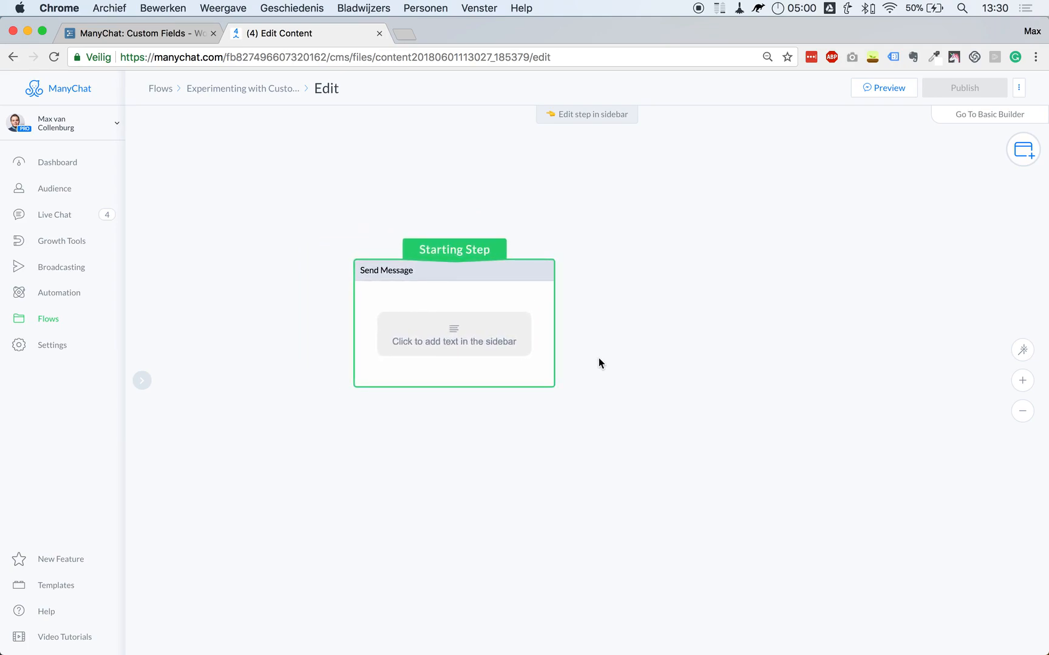
# Write the starting message 'What is your height?', copy it, and add a User Input block.
pyautogui.click(494, 319)
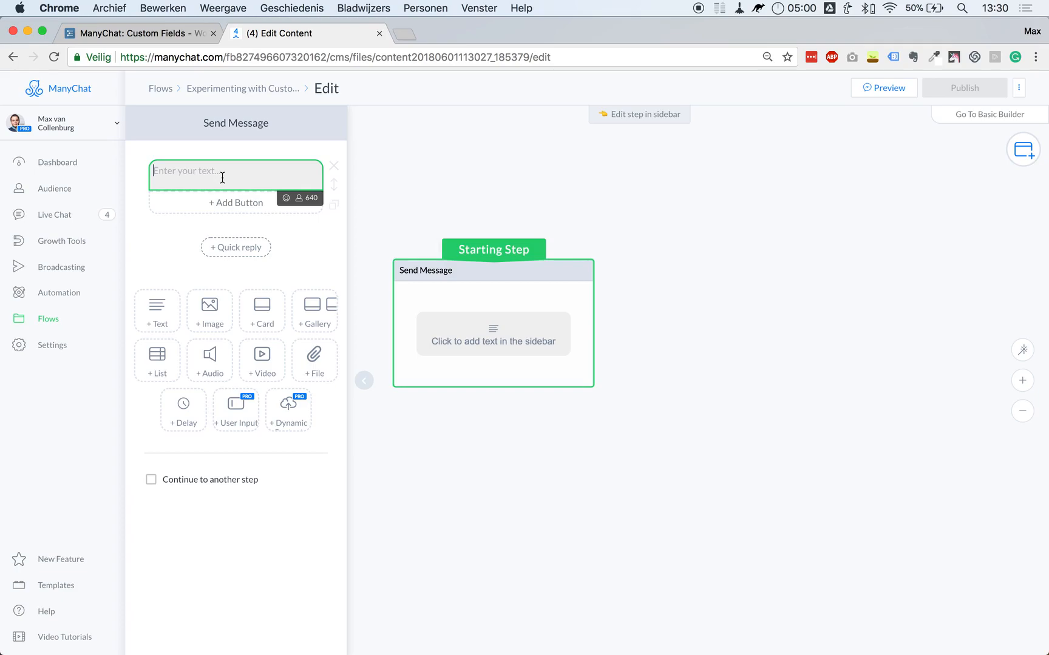
pyautogui.write('What is your height?')
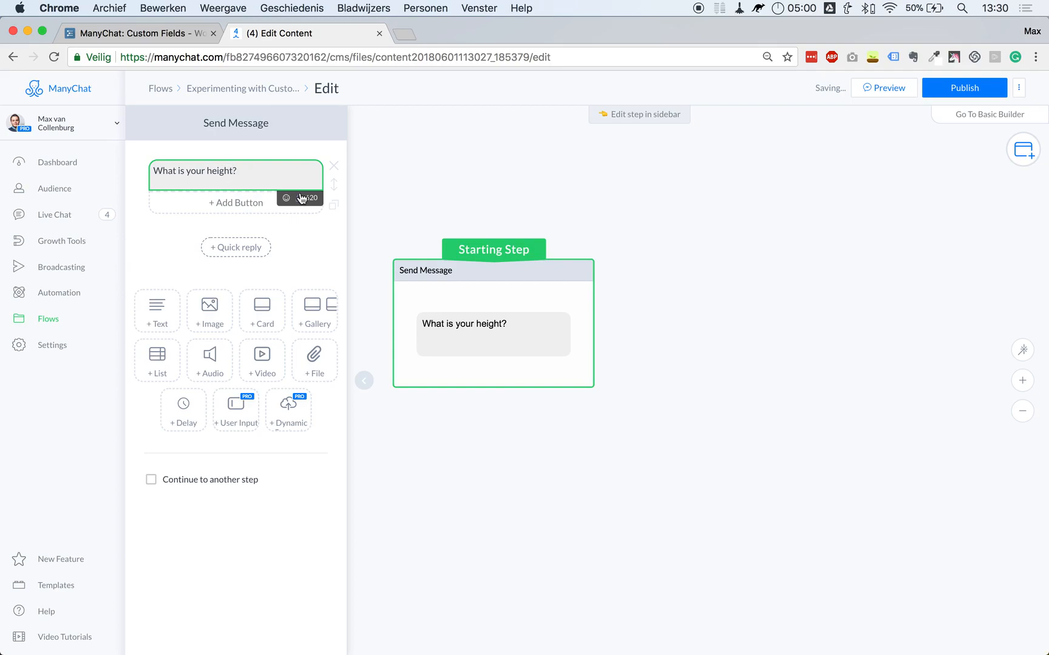
pyautogui.press('super+a')
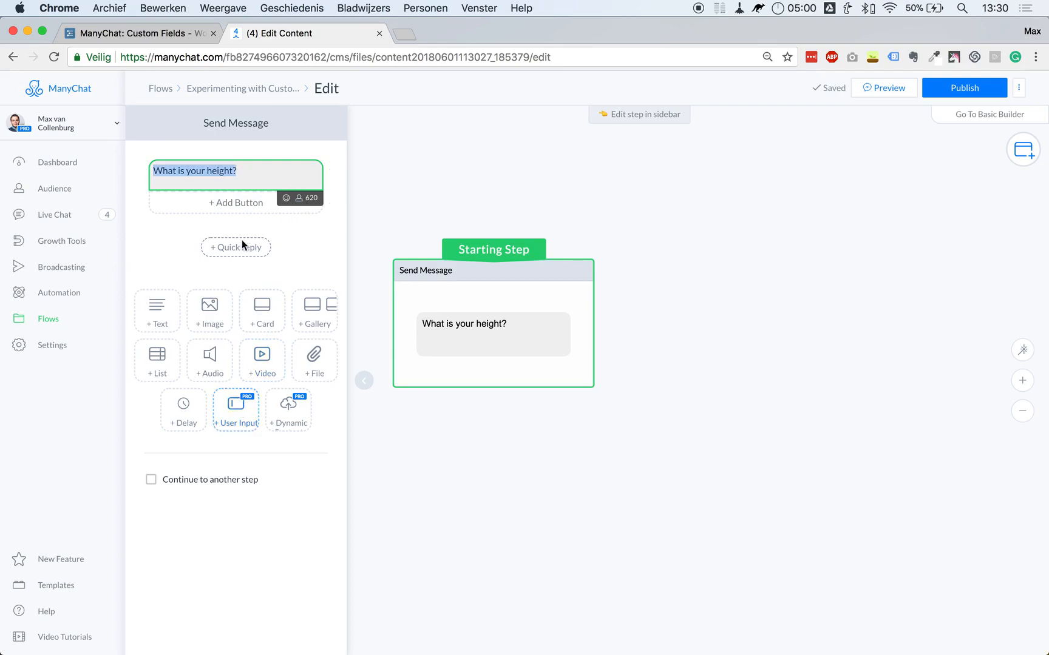
pyautogui.click(236, 171)
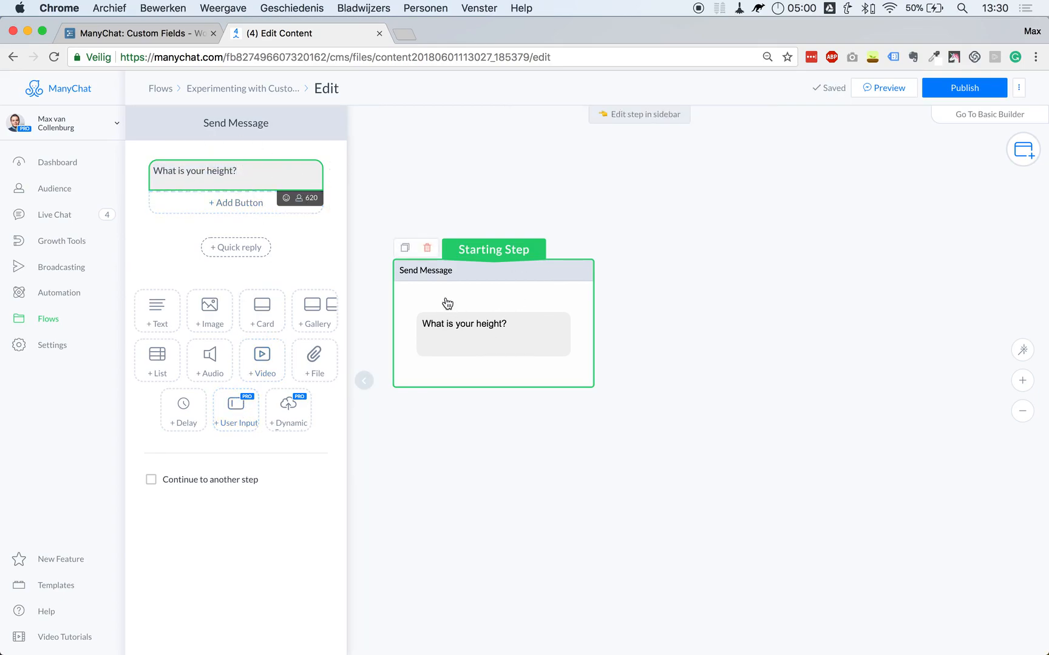
pyautogui.click(486, 435)
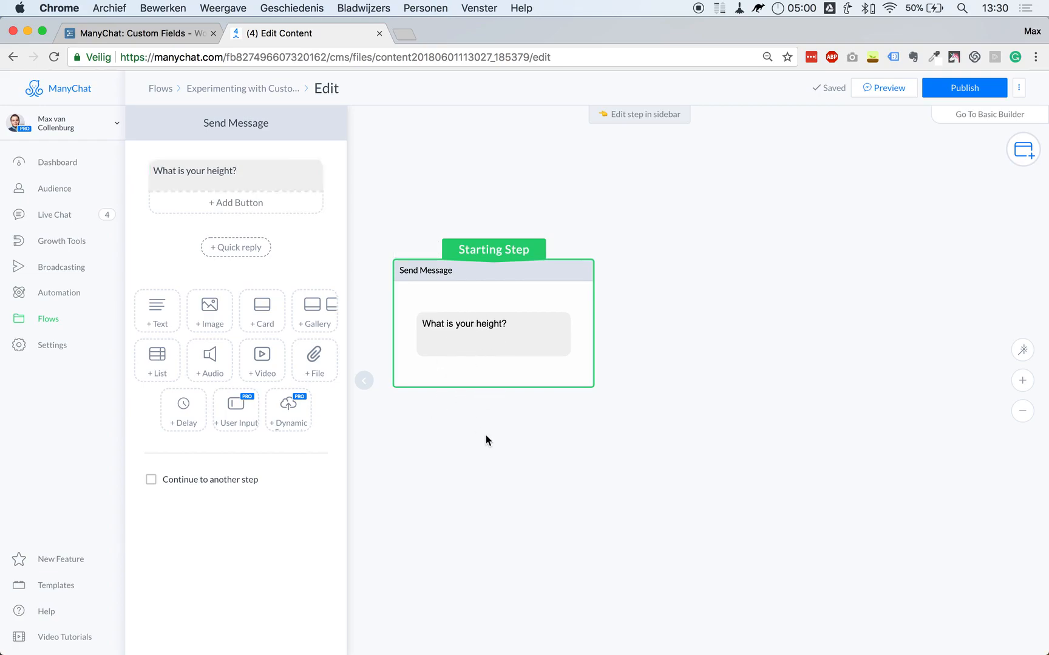
pyautogui.tripleClick(213, 175)
pyautogui.press('Right')
pyautogui.press('super+a')
pyautogui.press('super+c')
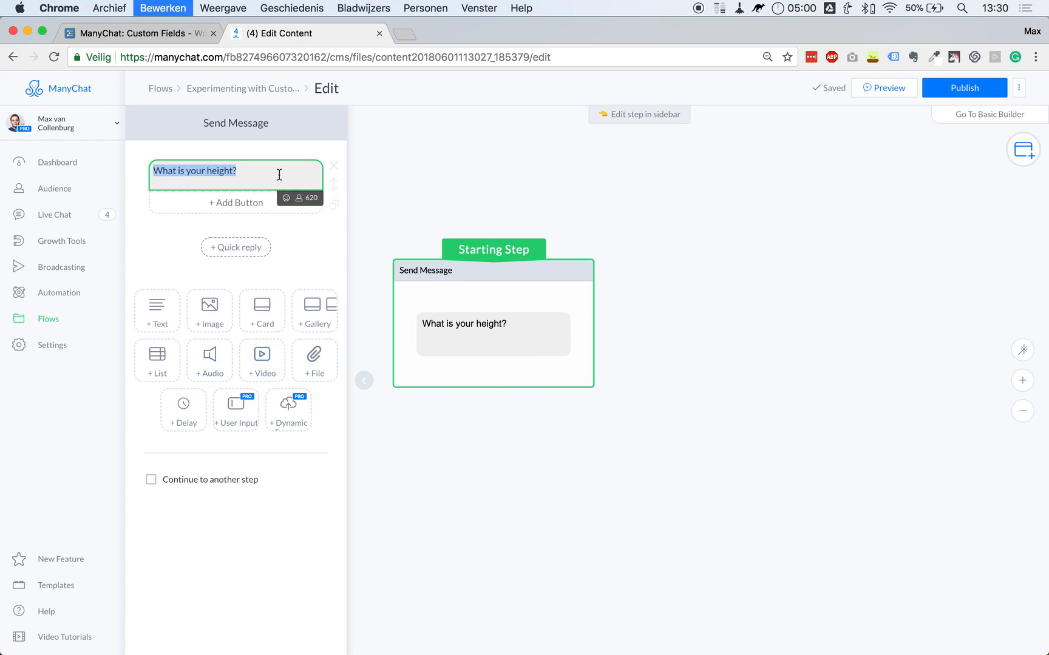
pyautogui.click(237, 410)
# Paste the height question into the User Input and delete the duplicate plain message.
pyautogui.press('super+v')
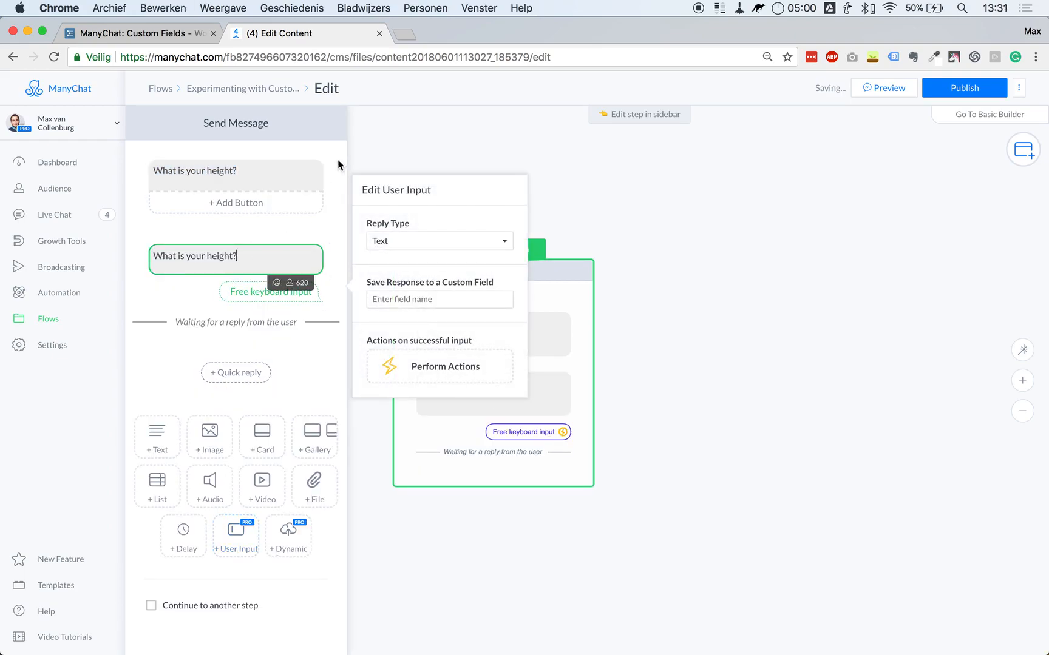
pyautogui.click(333, 239)
pyautogui.press('Return')
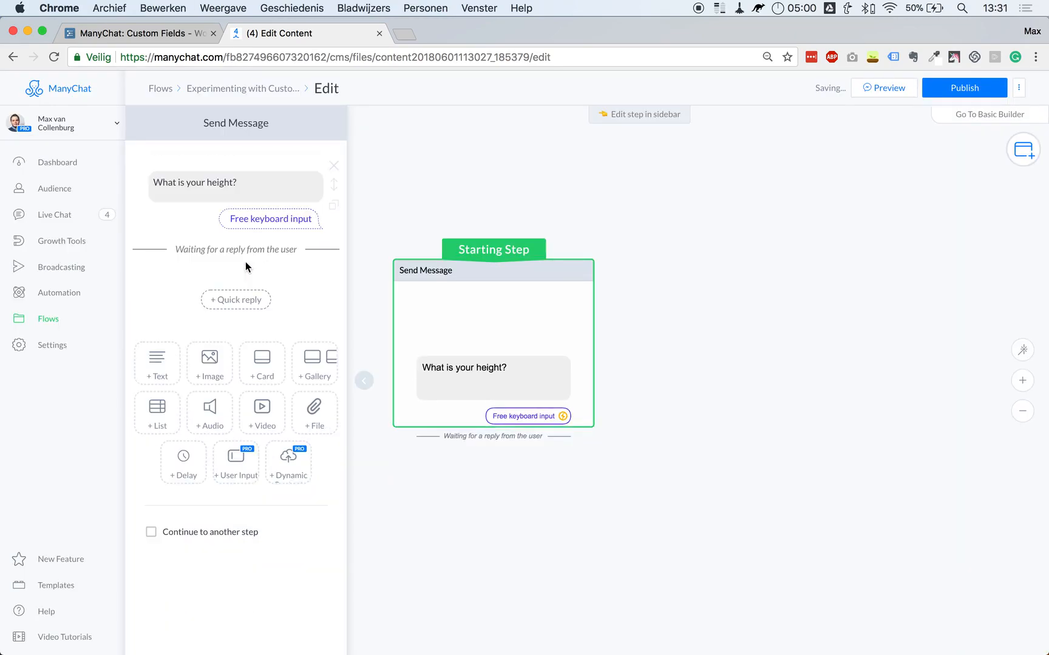
pyautogui.click(191, 181)
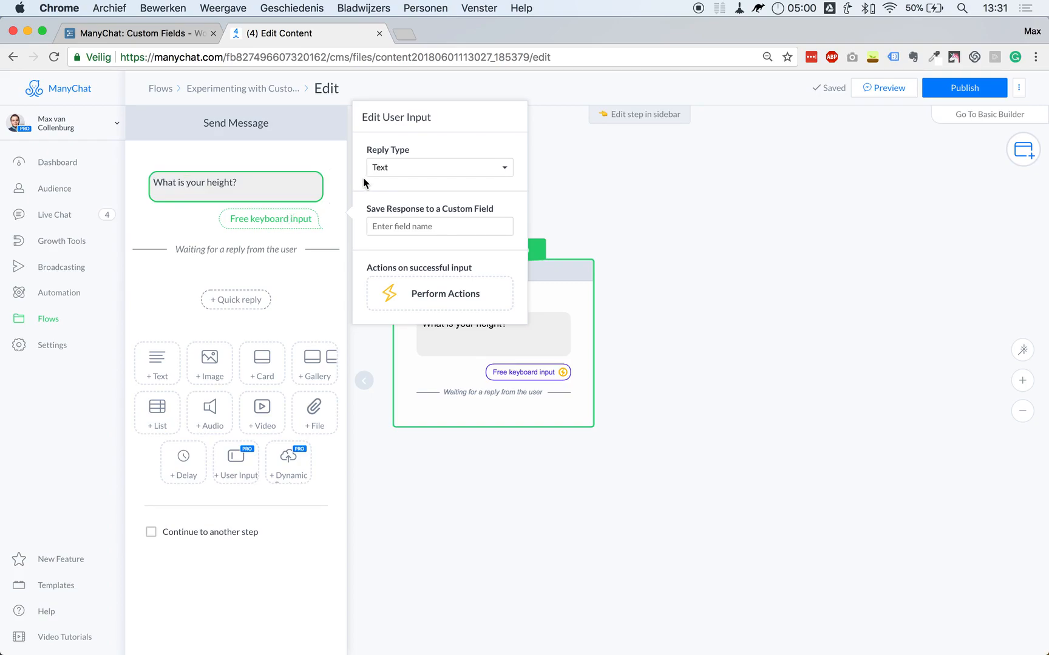
# Set the reply type to Number and review its digits-only retry message.
pyautogui.click(386, 167)
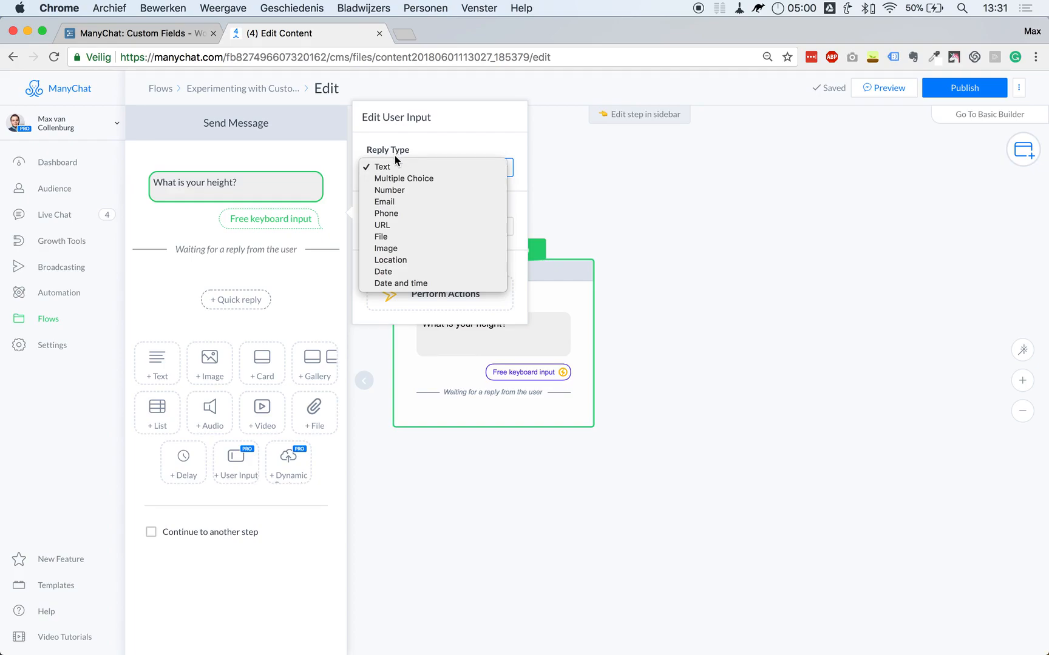
pyautogui.click(384, 190)
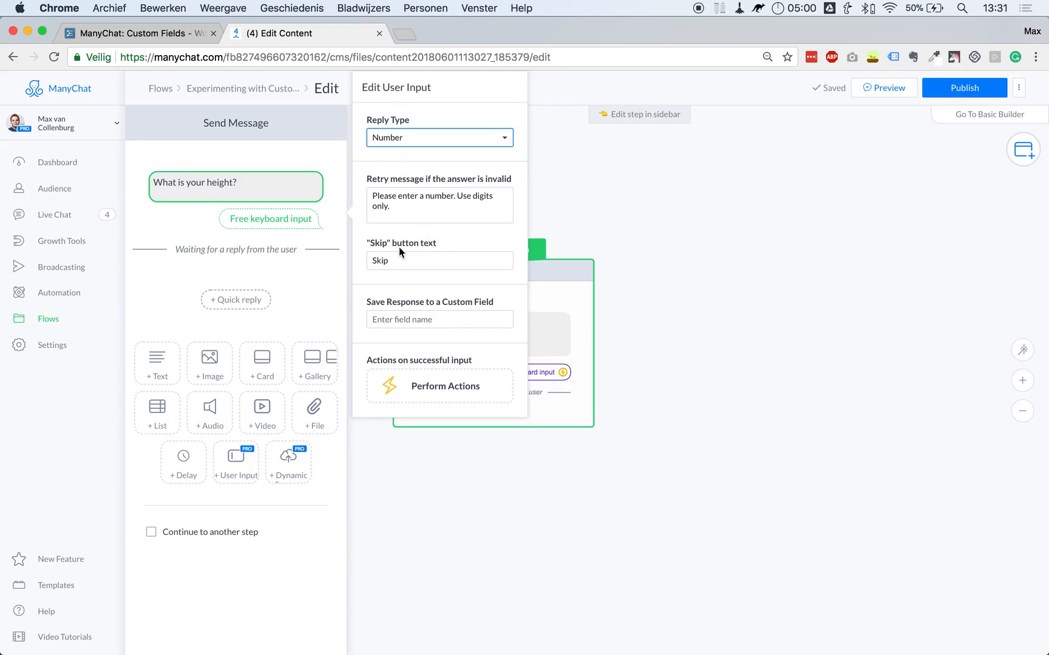
pyautogui.click(391, 206)
pyautogui.moveTo(391, 207); pyautogui.dragTo(373, 187)
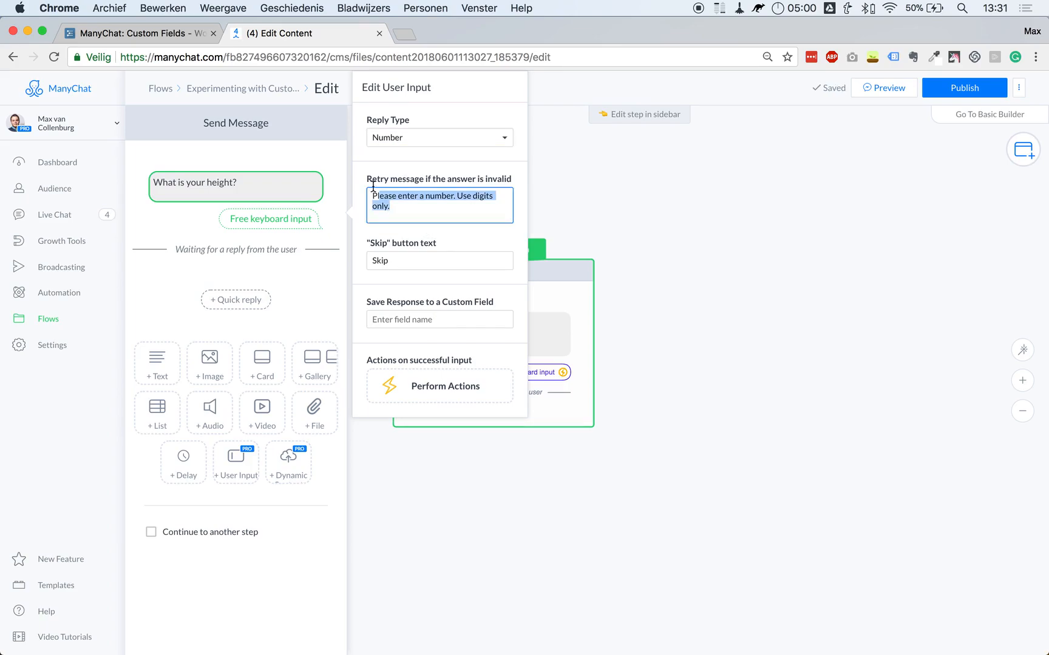
pyautogui.click(394, 207)
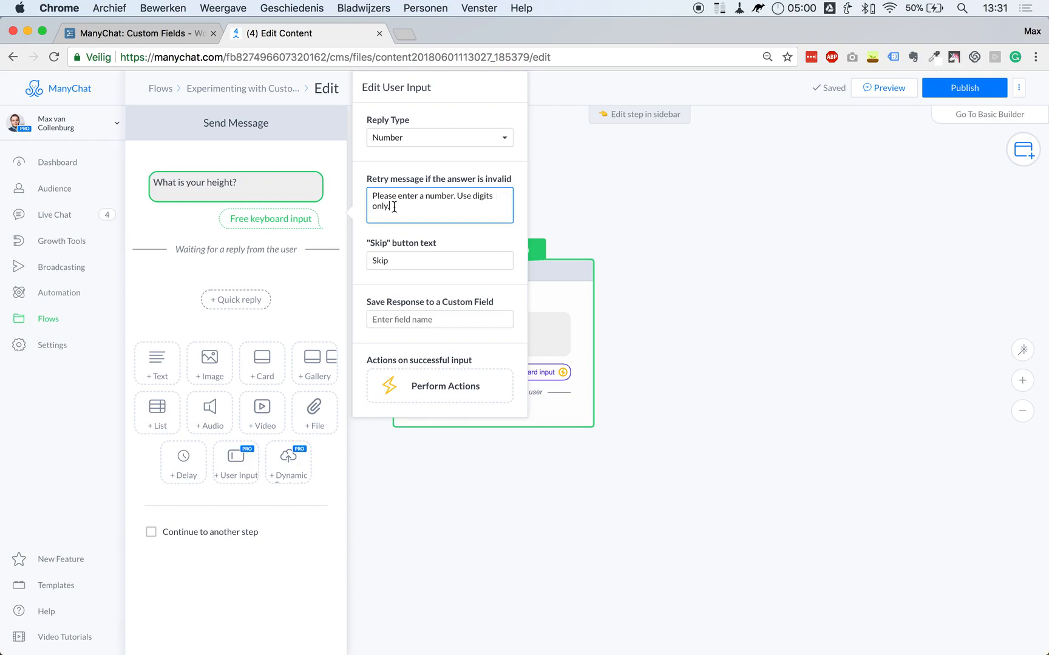
pyautogui.moveTo(424, 207); pyautogui.dragTo(364, 164)
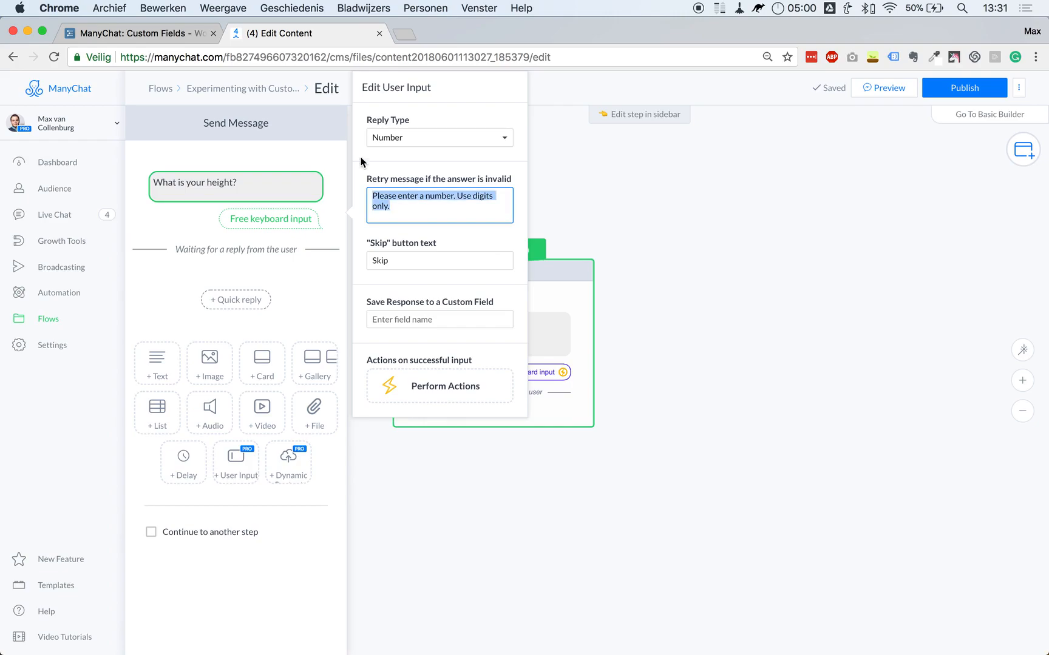
pyautogui.click(411, 204)
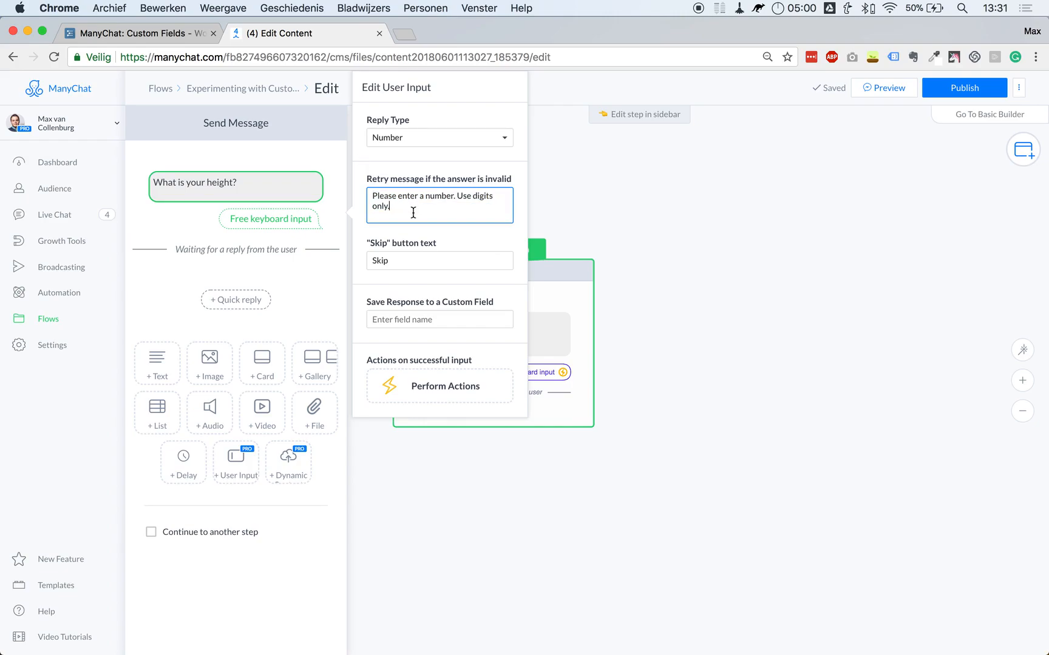
pyautogui.click(384, 132)
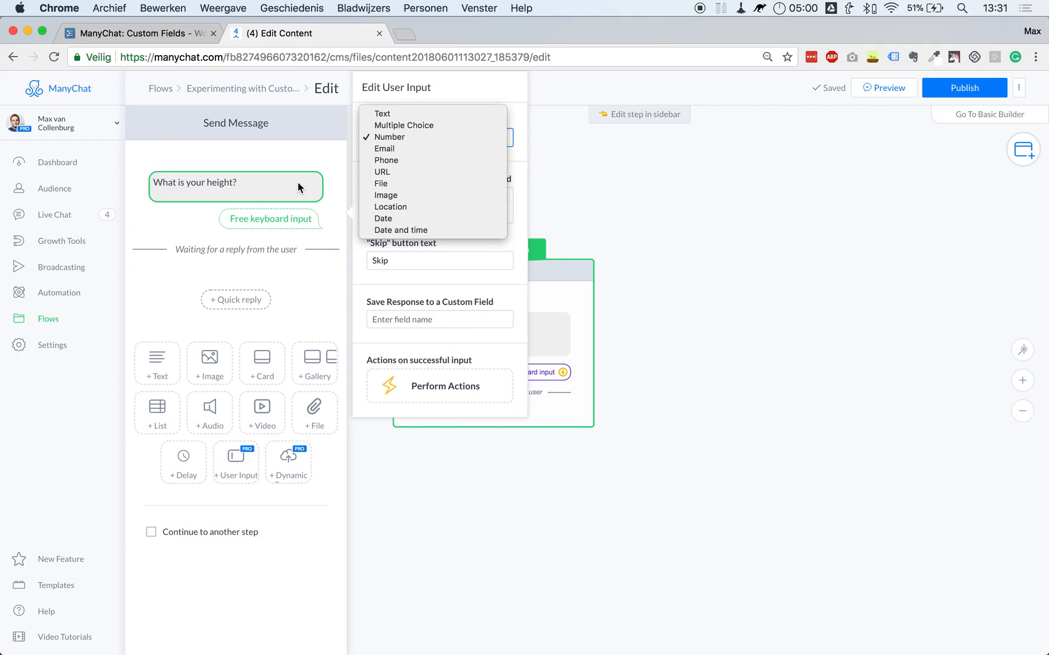
pyautogui.click(393, 138)
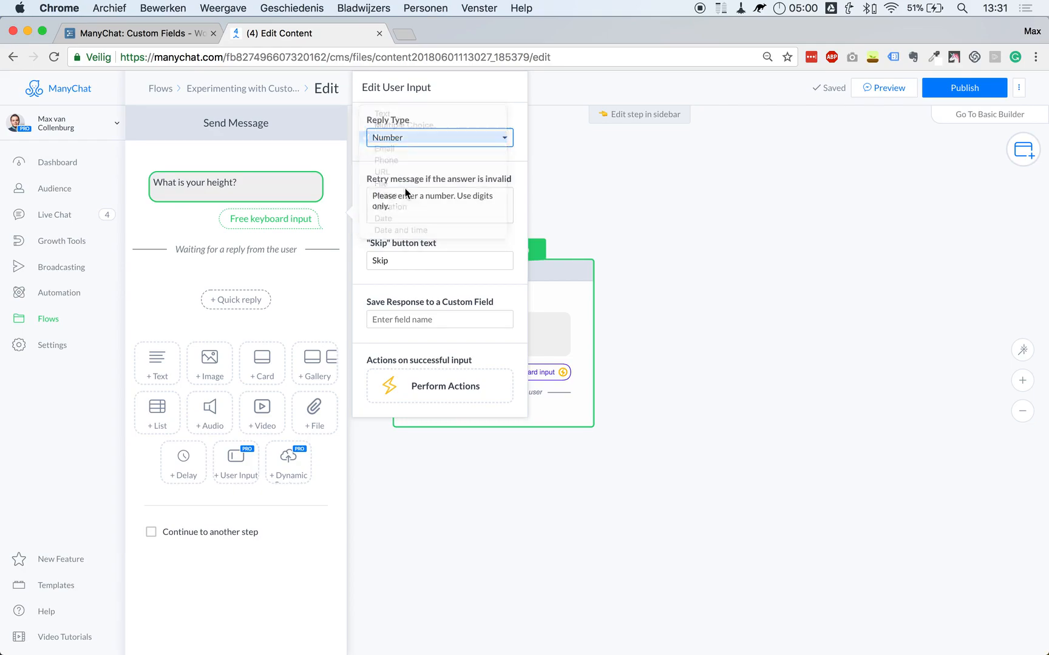
# Save the response to the Length custom field.
pyautogui.click(404, 319)
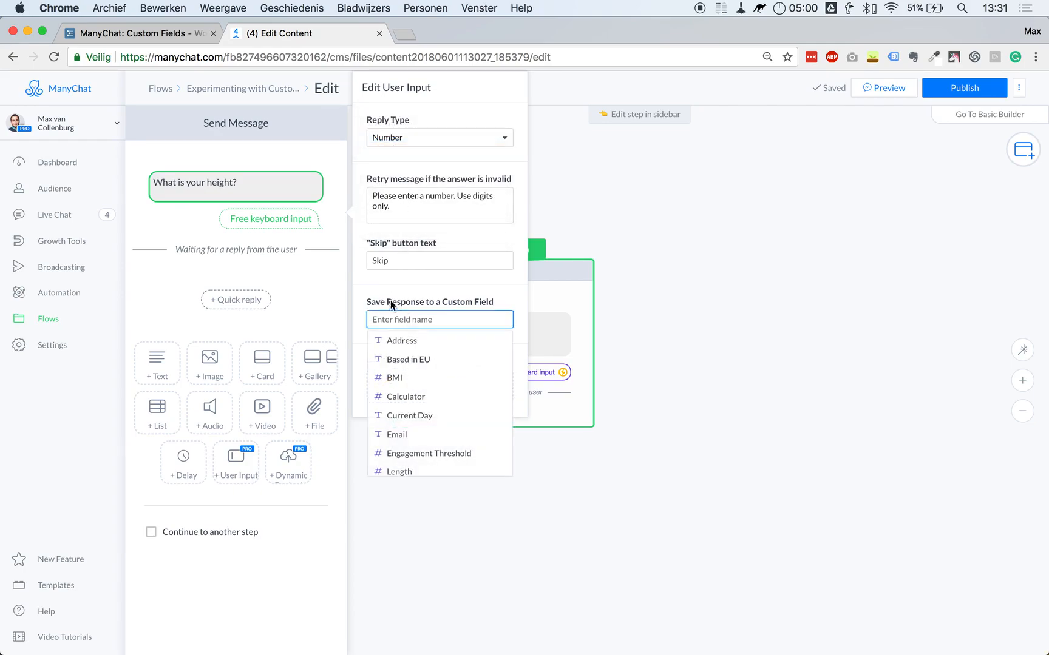
pyautogui.scroll(-2, 418, 397)
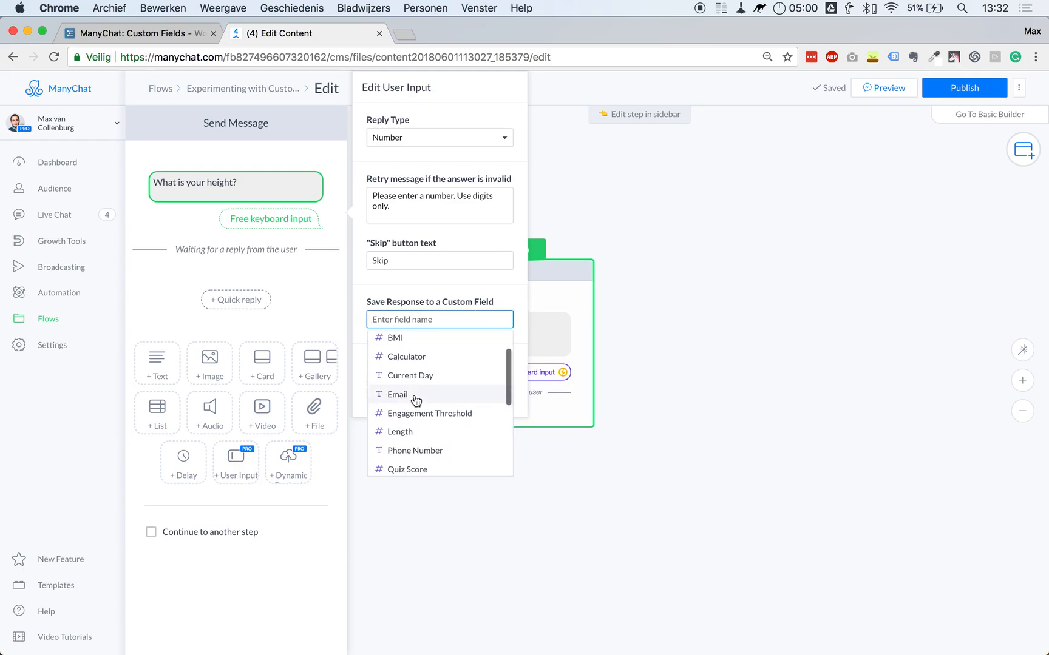
pyautogui.scroll(-2, 419, 397)
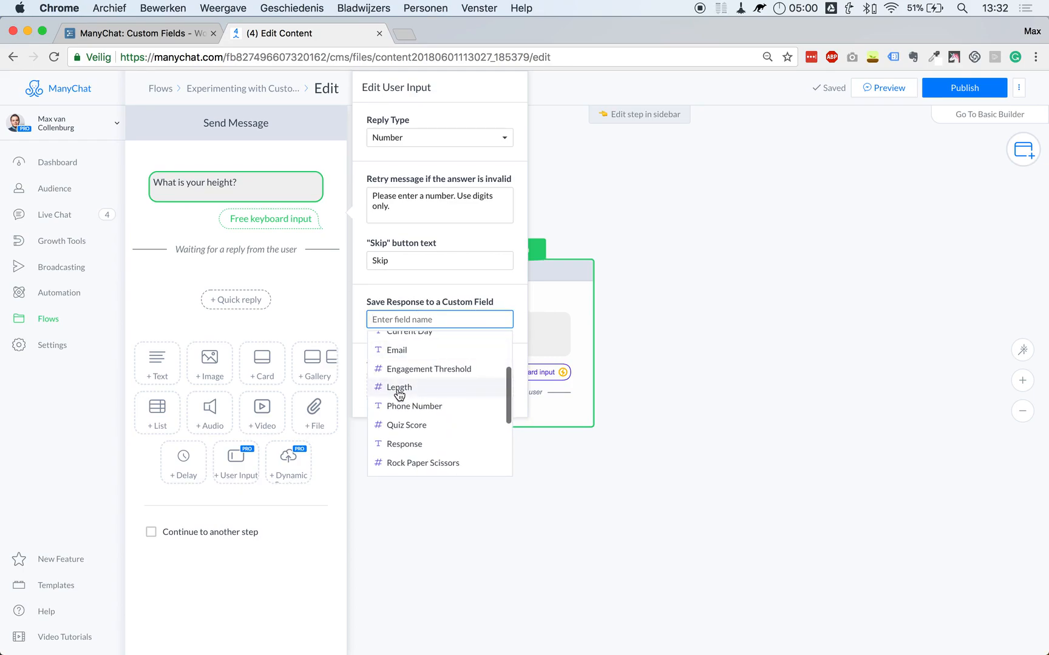
pyautogui.click(404, 391)
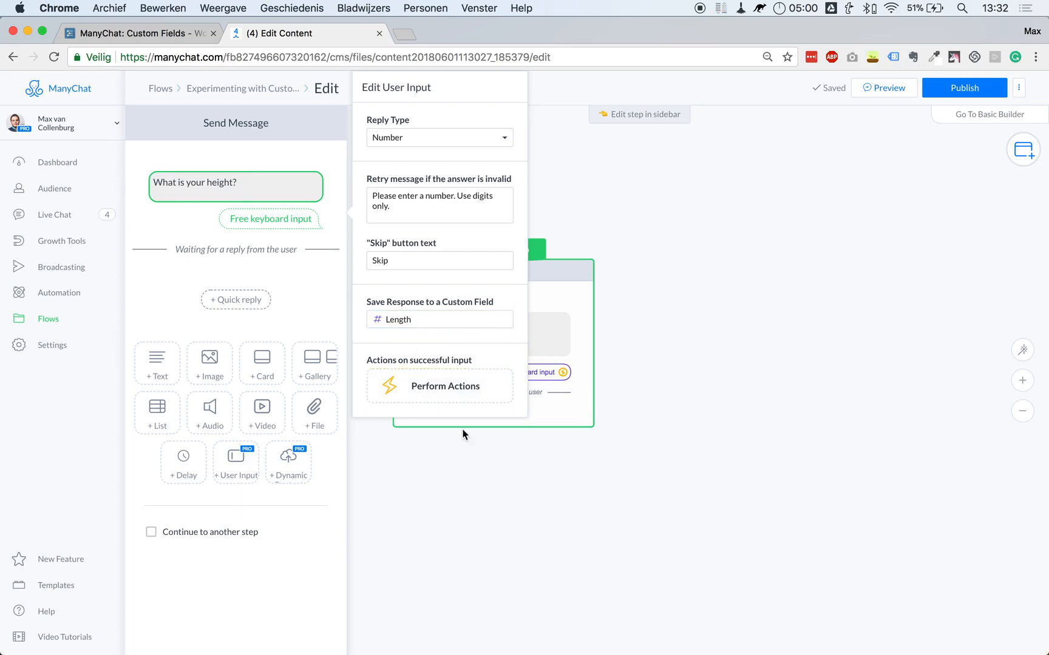
# Reword the question to 'What is your height in centimeters?'.
pyautogui.click(616, 502)
pyautogui.click(492, 323)
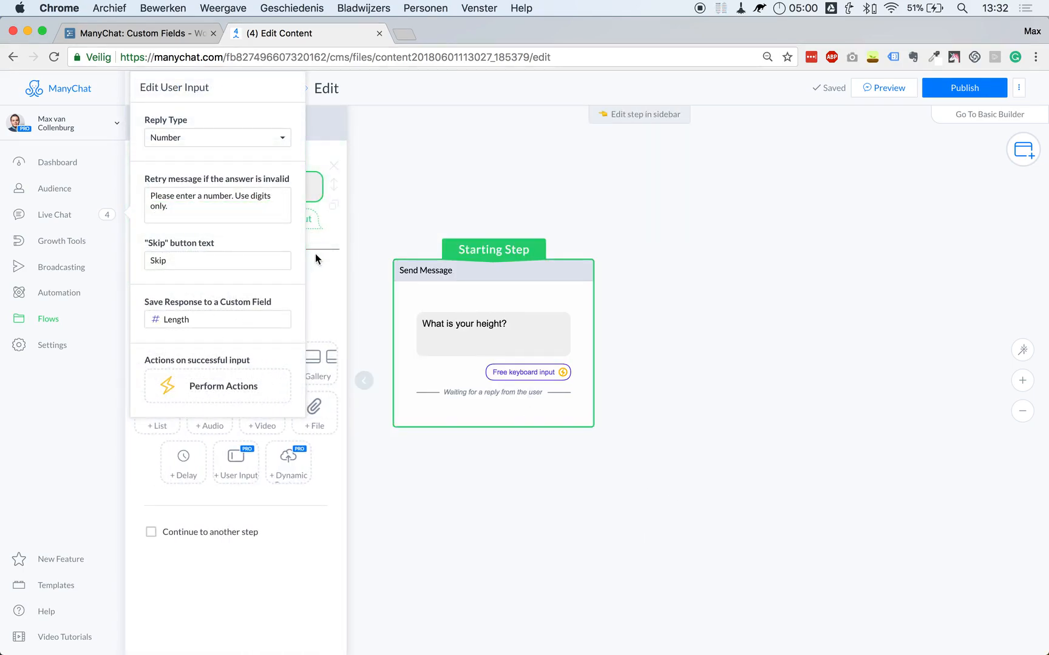
pyautogui.click(285, 200)
pyautogui.click(261, 194)
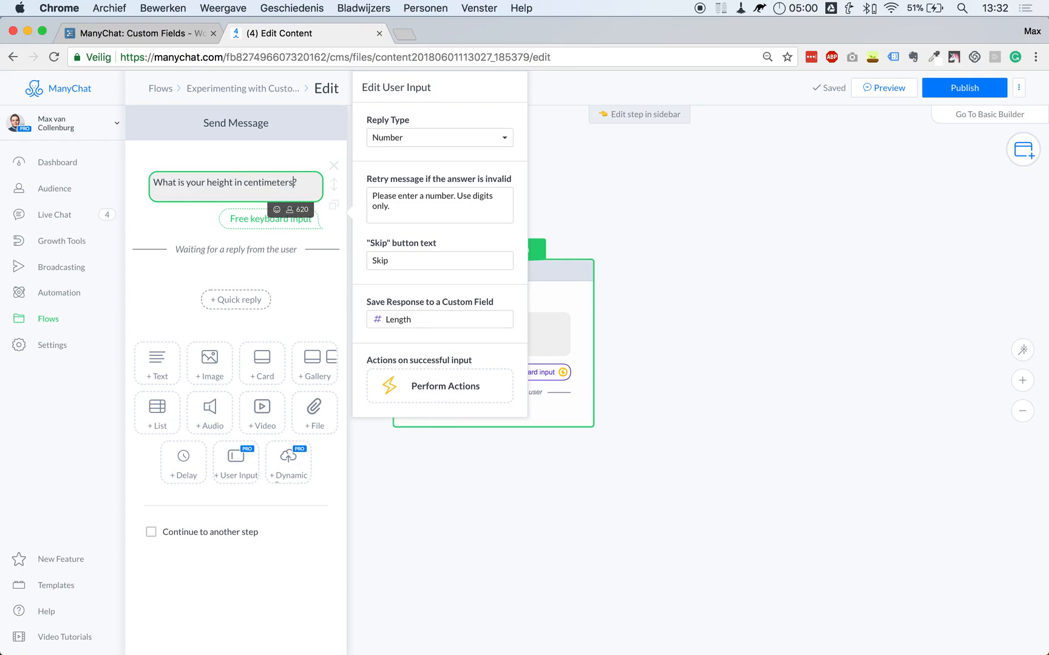
pyautogui.click(196, 250)
# Add a 'Thanks!' text message after the question, publish the flow, and send a preview.
pyautogui.click(155, 358)
pyautogui.click(199, 300)
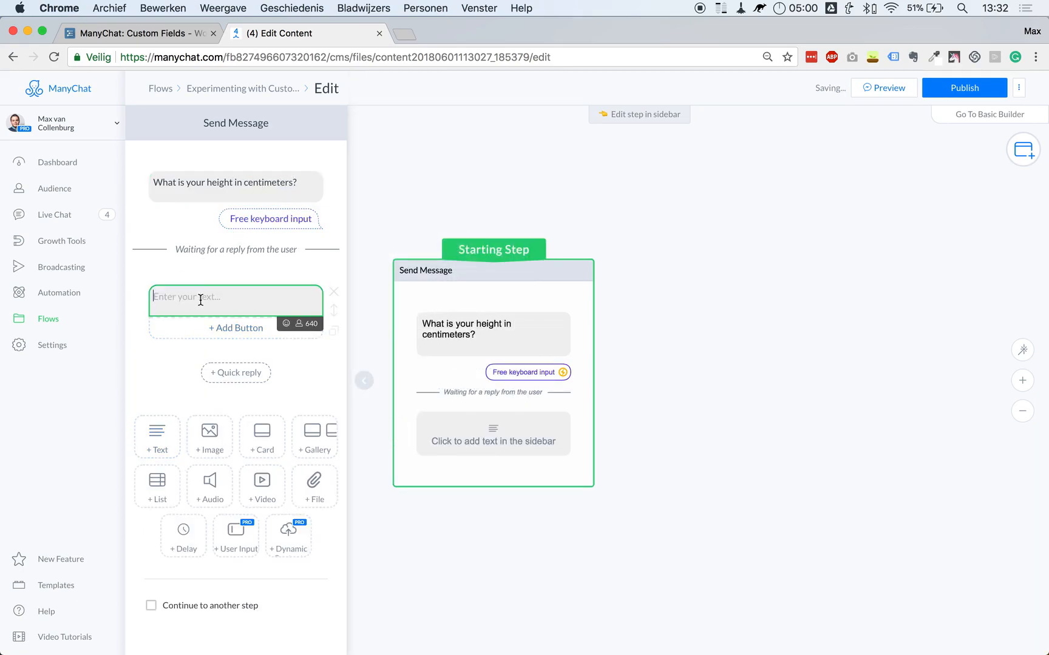
pyautogui.write('Thanks!')
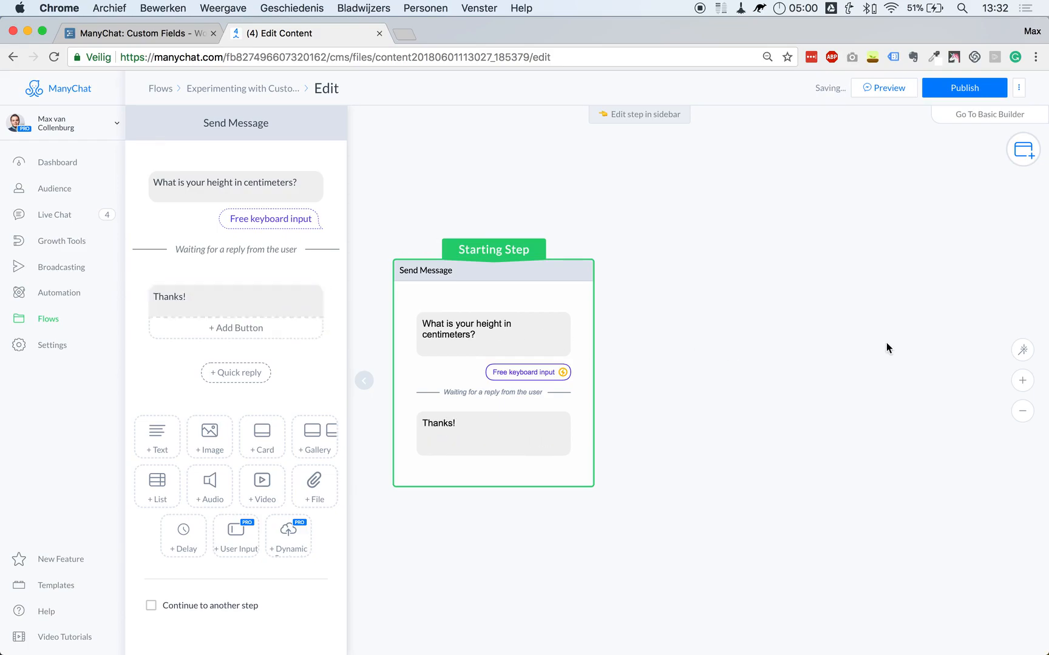
pyautogui.click(885, 343)
pyautogui.click(950, 91)
pyautogui.click(886, 89)
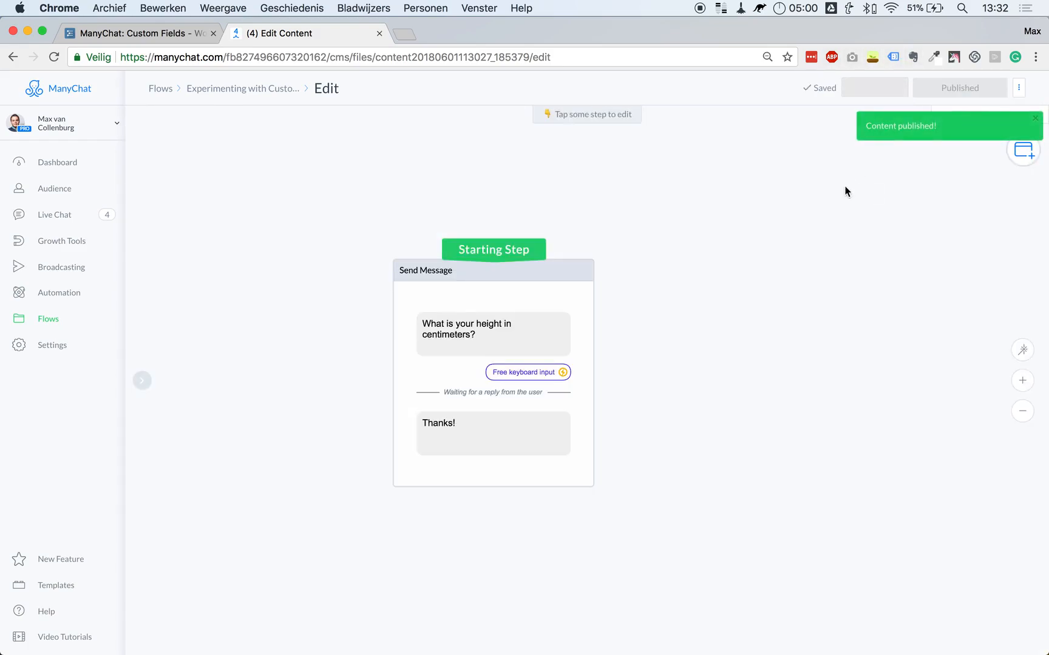
# Load m.me in a new browser tab to reach Messenger.
pyautogui.click(404, 34)
pyautogui.write('m.me')
pyautogui.press('Return')
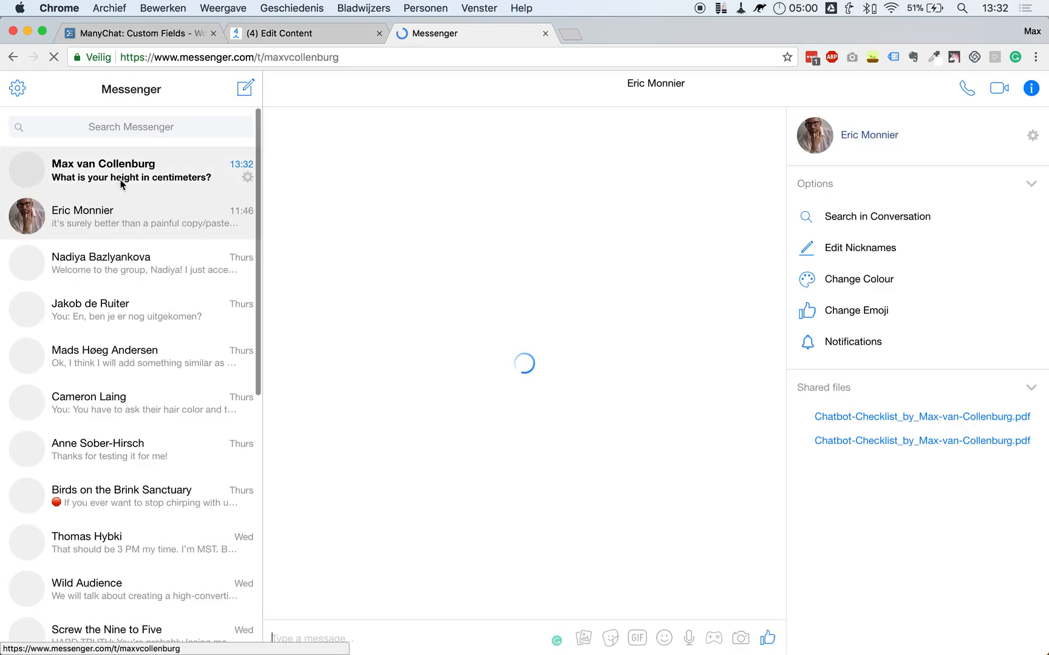
# Answer the bot's height question with 182 in Messenger, then return to the ManyChat editor.
pyautogui.click(126, 177)
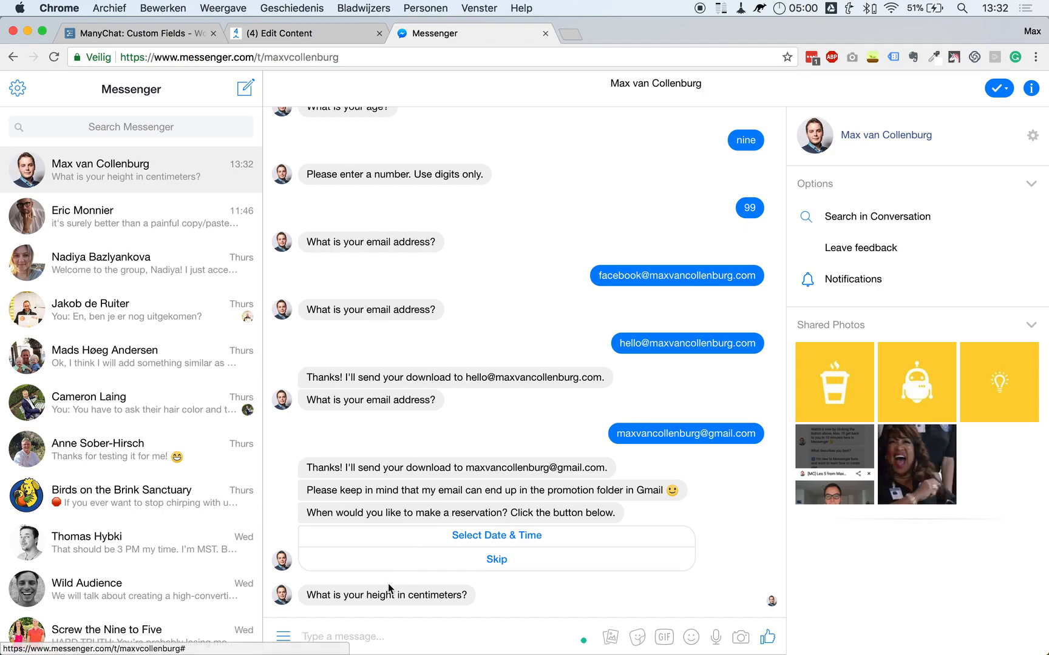
pyautogui.tripleClick(354, 594)
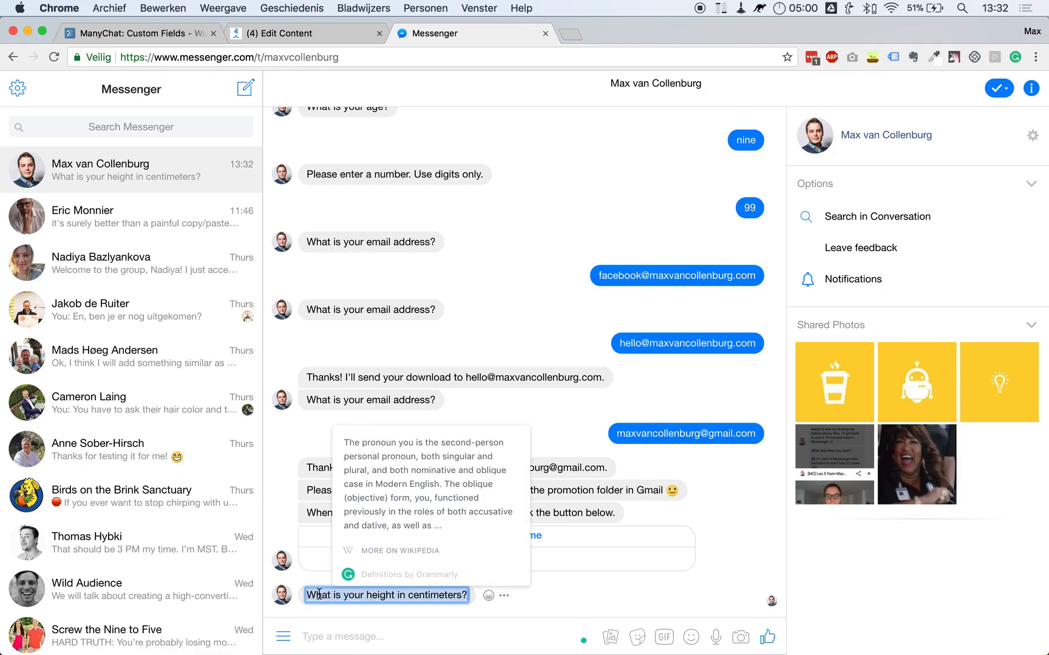
pyautogui.moveTo(310, 595); pyautogui.dragTo(473, 601)
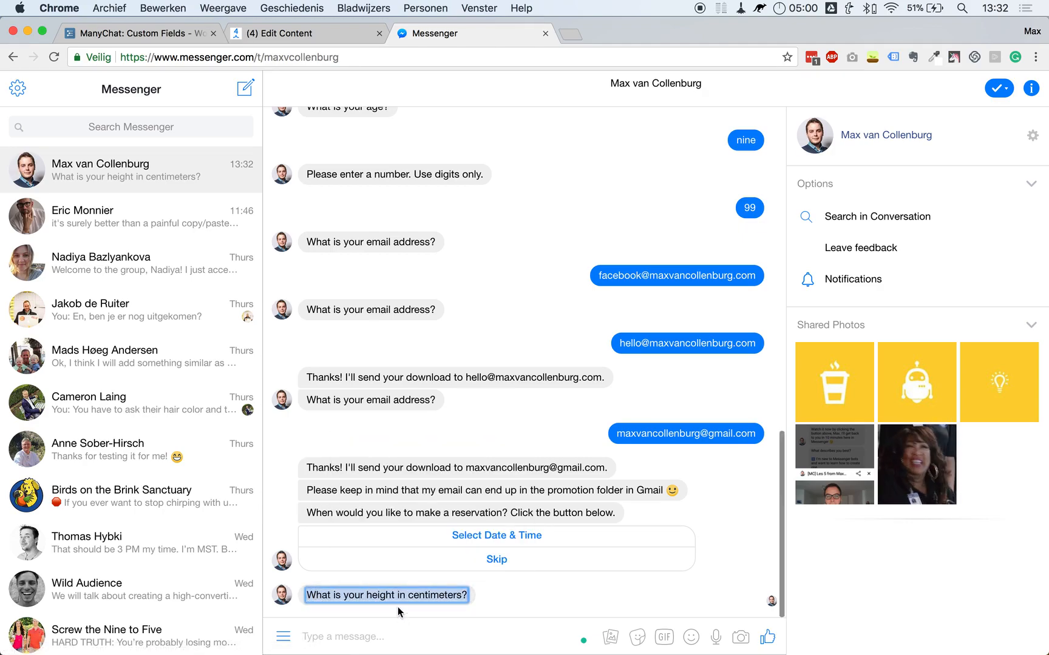
pyautogui.click(315, 597)
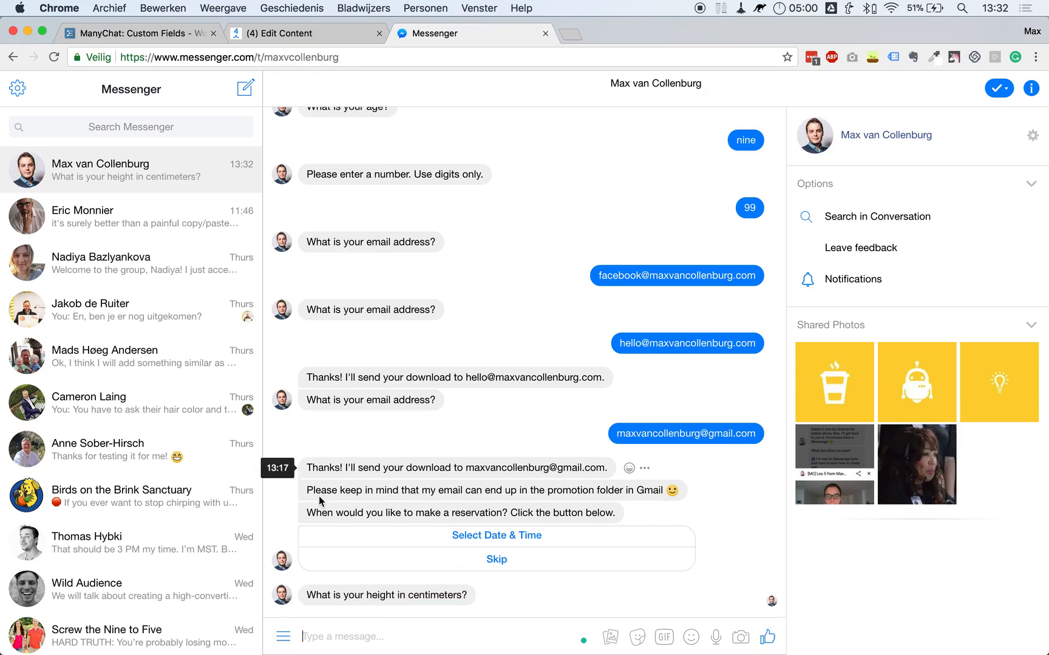
pyautogui.write('182')
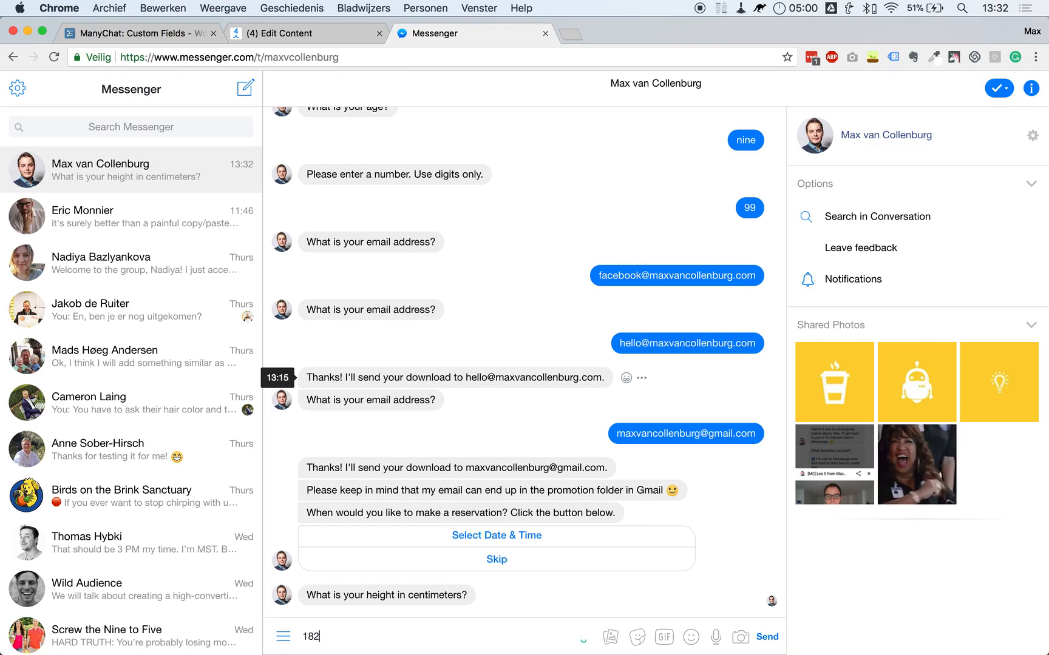
pyautogui.press('Return')
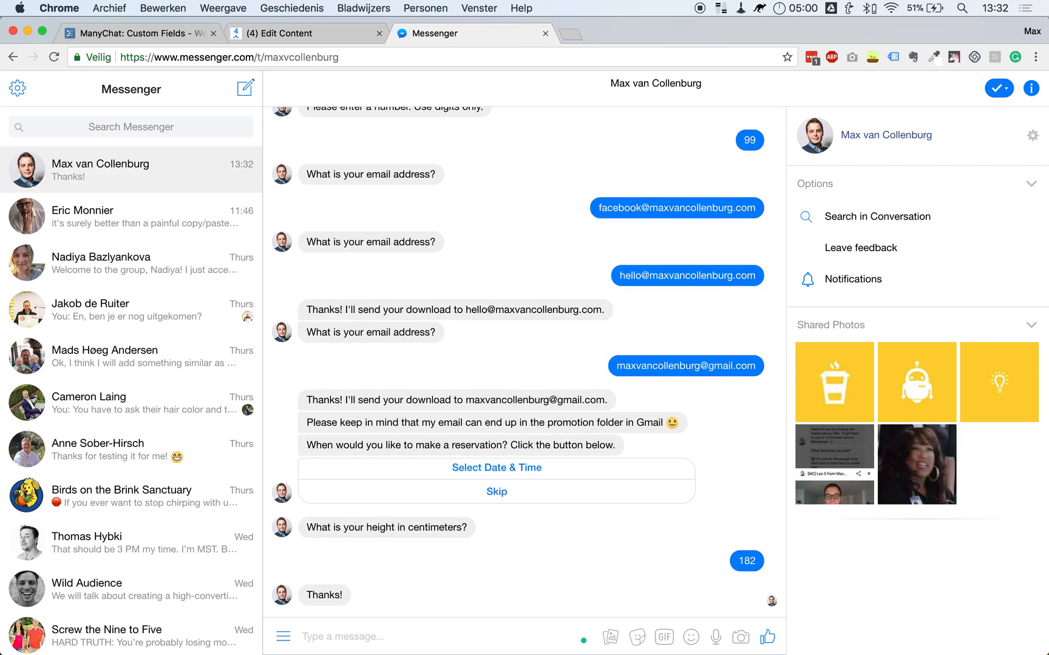
pyautogui.click(267, 33)
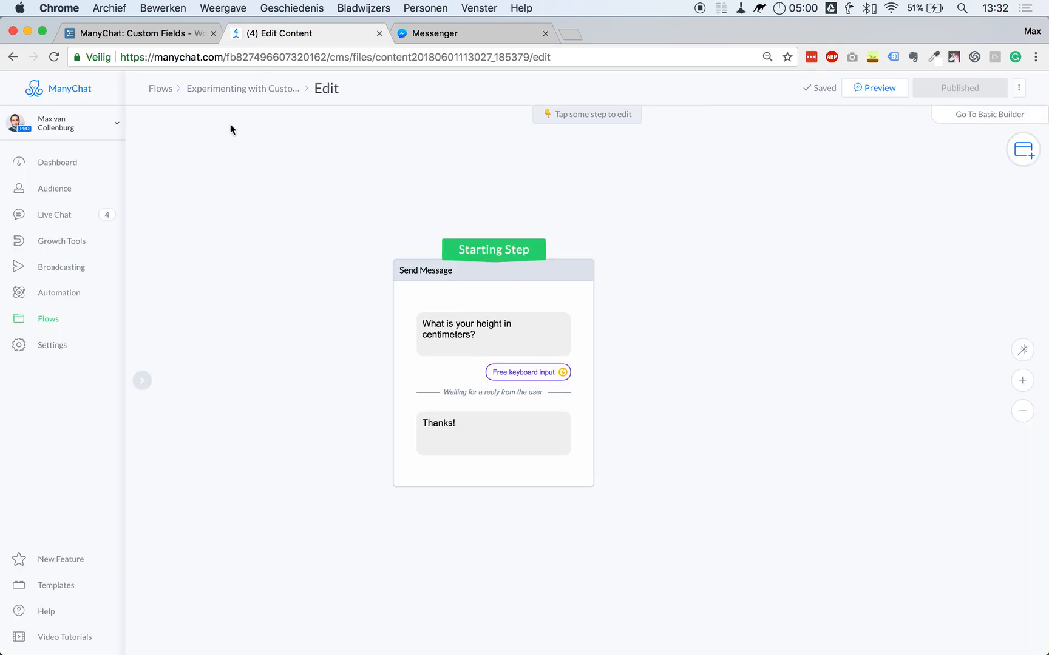
# In Audience, search for the test subscriber by name and open their profile.
pyautogui.keyDown('super'); pyautogui.click(69, 191); pyautogui.keyUp('super')
pyautogui.click(417, 34)
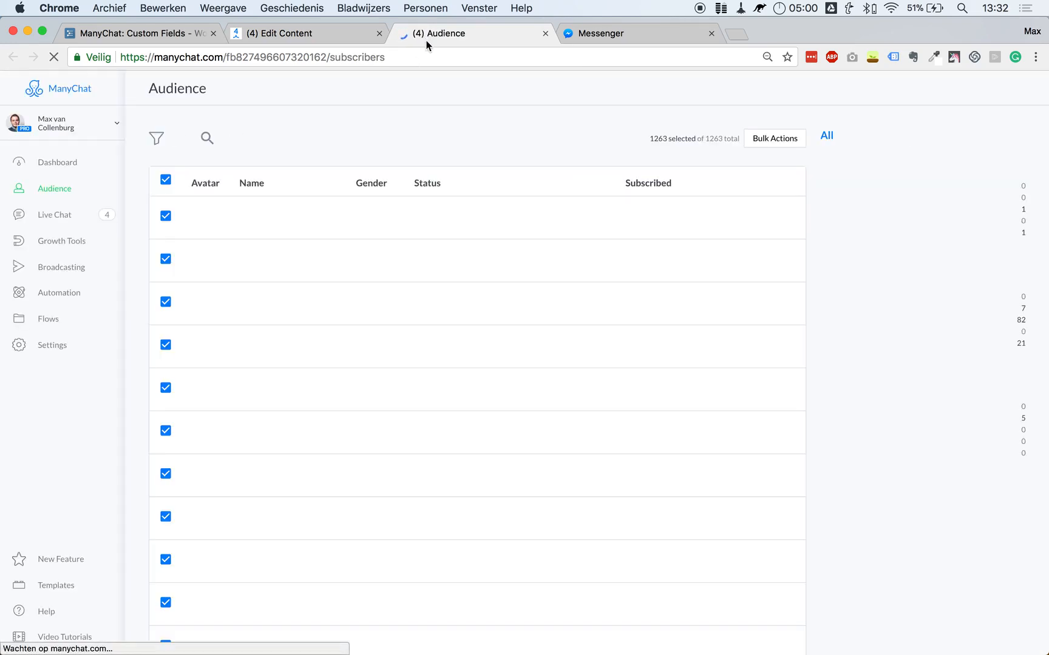
pyautogui.click(211, 140)
pyautogui.write('max')
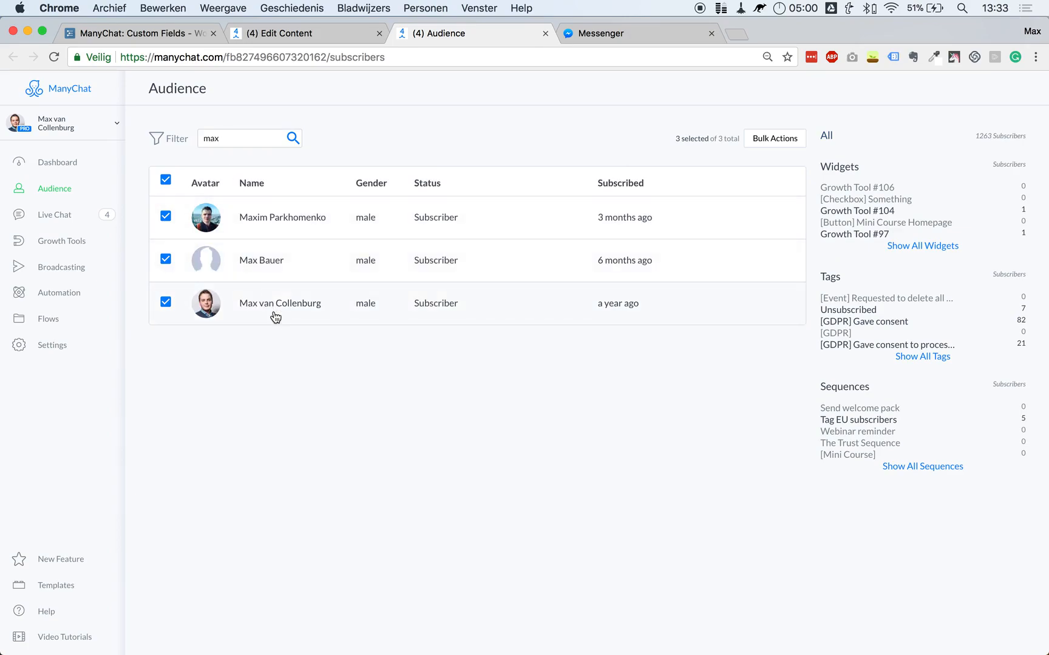
pyautogui.click(270, 307)
# Show all custom fields and confirm Length holds 182, applying the value.
pyautogui.scroll(-15, 605, 311)
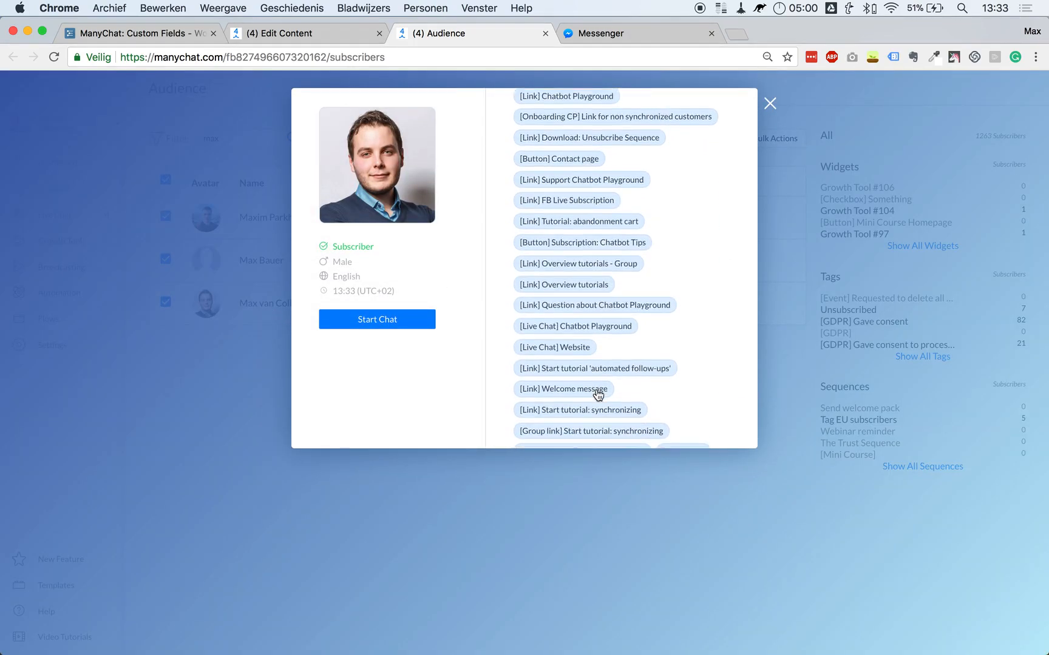
pyautogui.click(542, 419)
pyautogui.scroll(-3, 627, 341)
pyautogui.scroll(2, 627, 342)
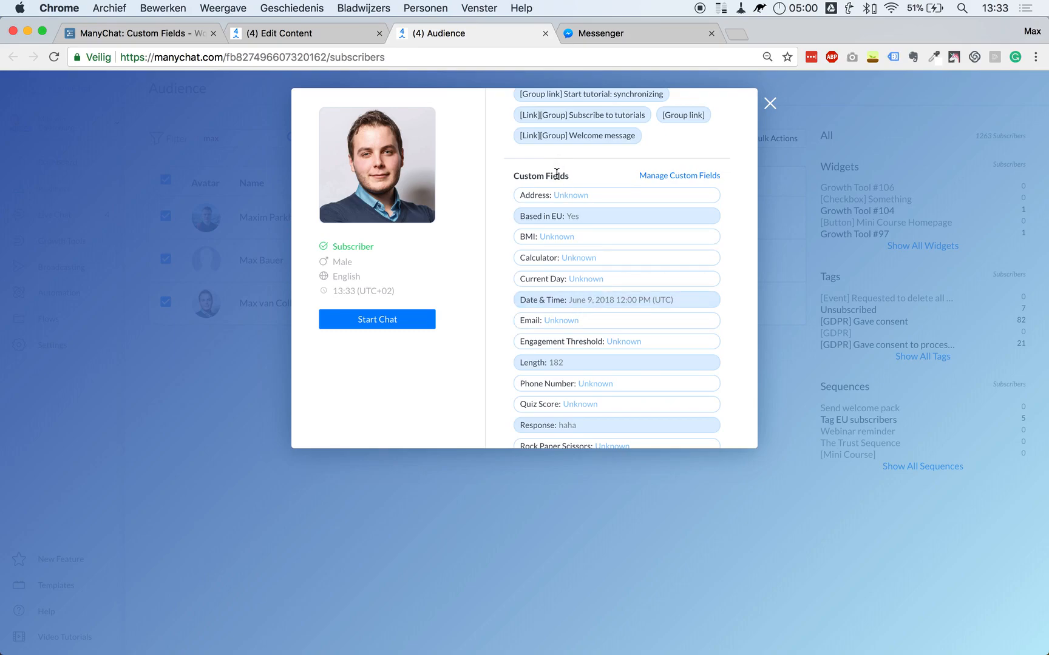
pyautogui.scroll(-3, 546, 285)
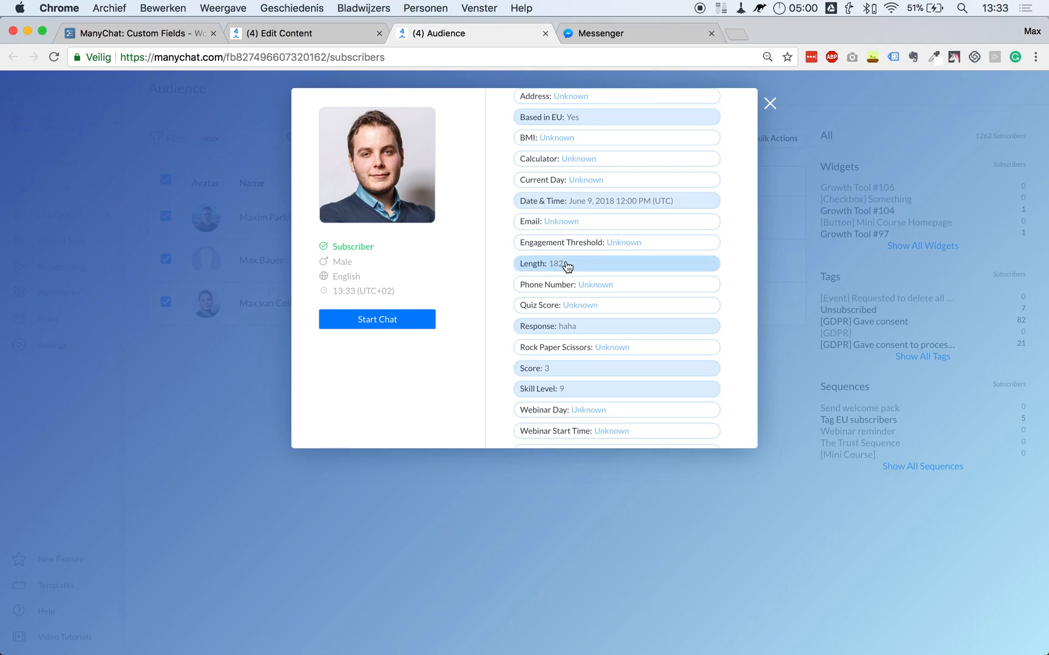
pyautogui.click(548, 266)
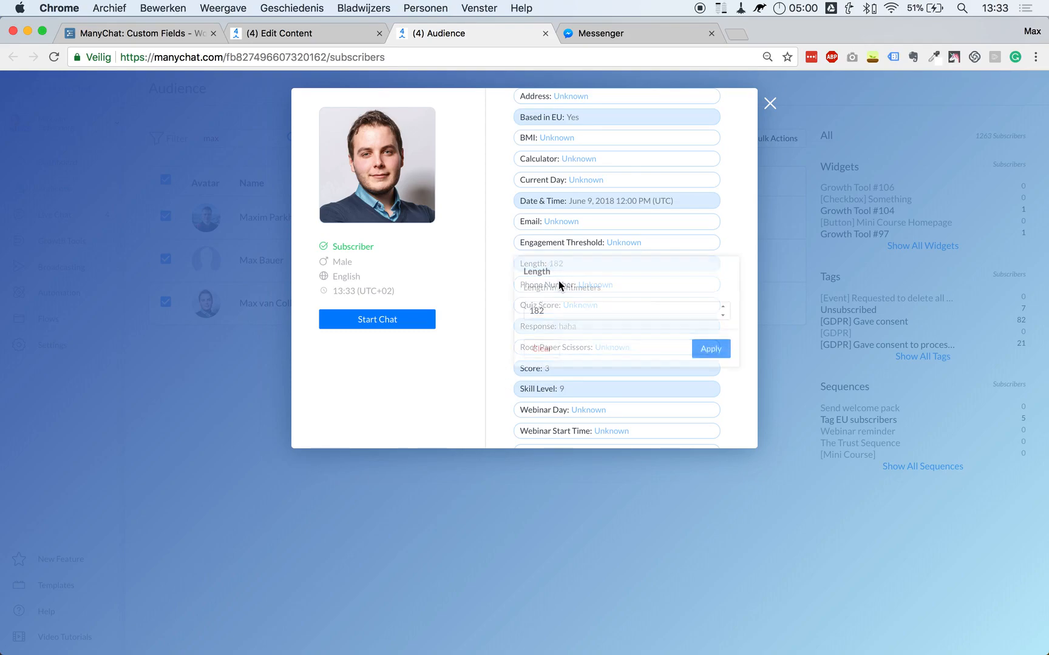
pyautogui.click(708, 349)
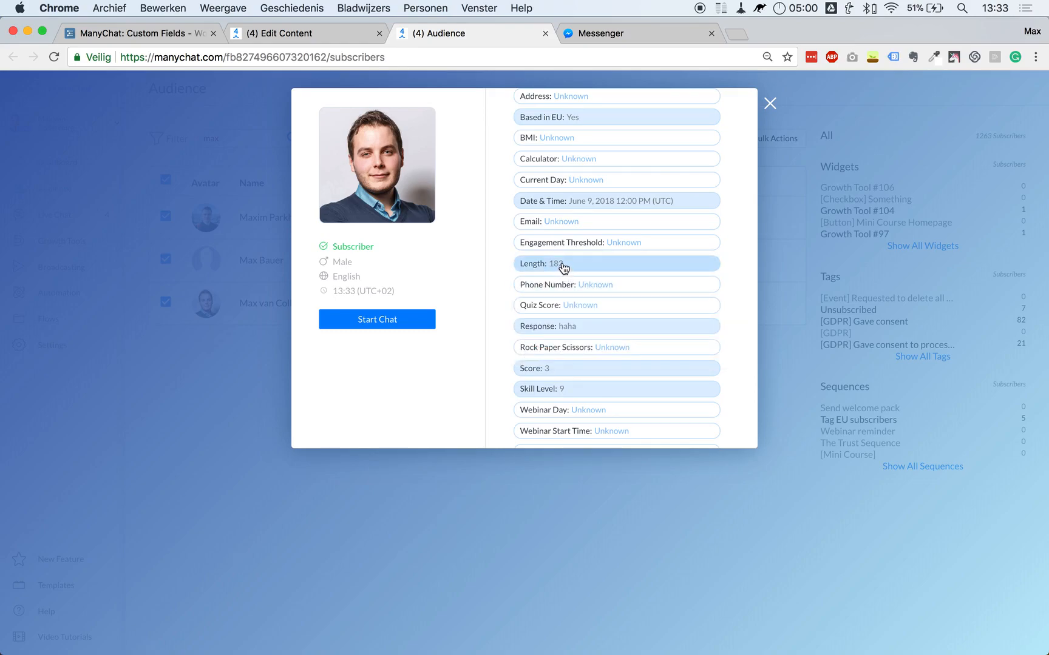
pyautogui.click(291, 35)
# Extend the Thanks! reply with the text 'Your height is'.
pyautogui.click(482, 291)
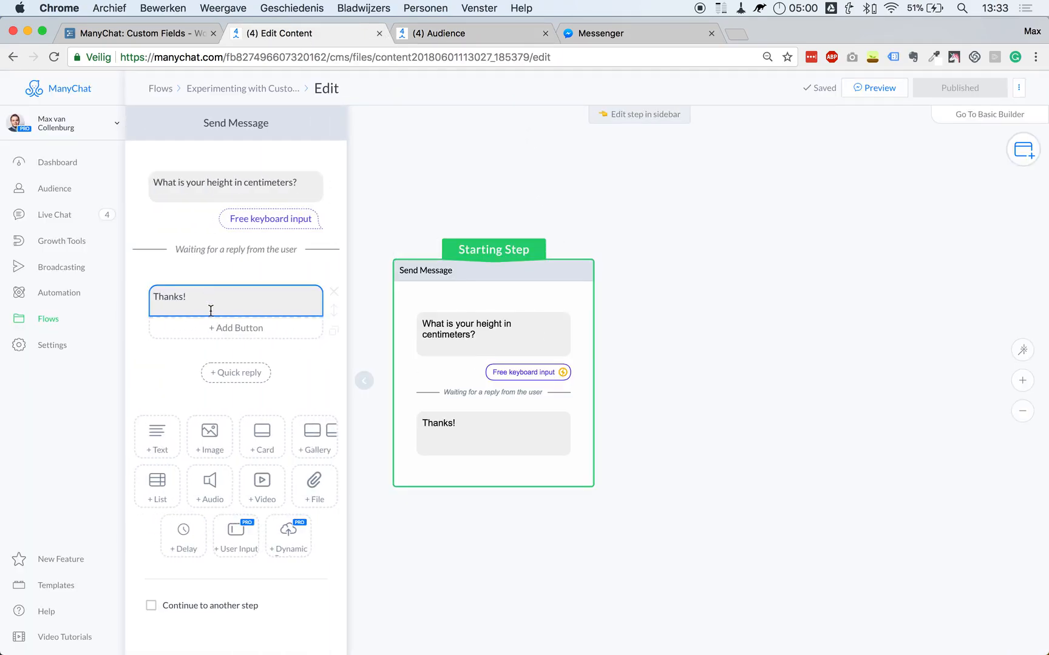
pyautogui.click(285, 308)
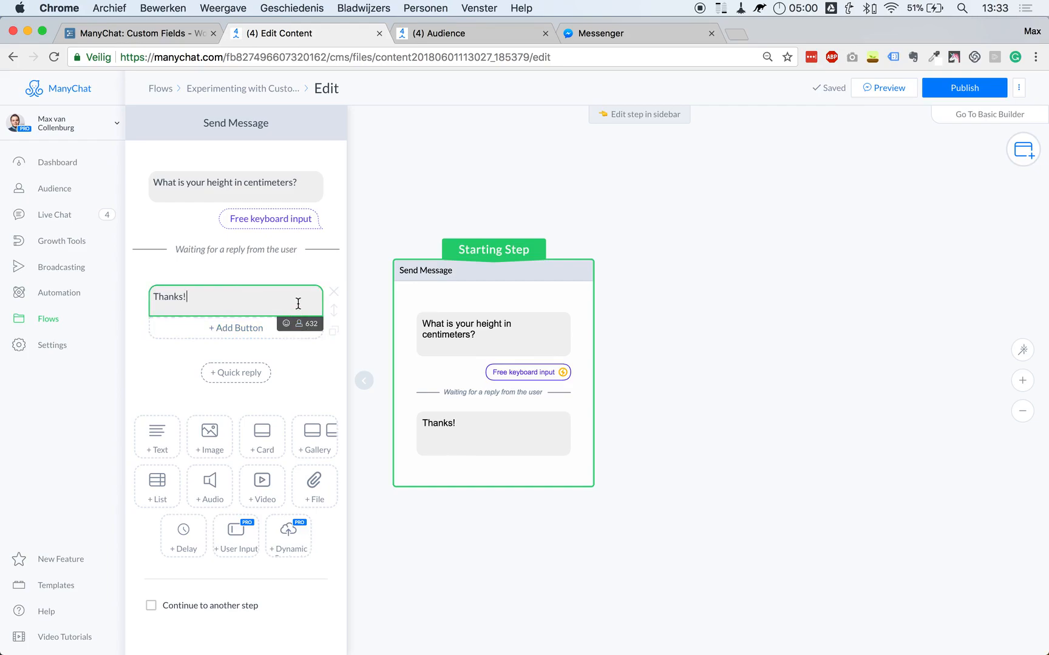
pyautogui.write('Your leng')
pyautogui.press('BackSpace')
pyautogui.press('BackSpace')
pyautogui.write('height is')
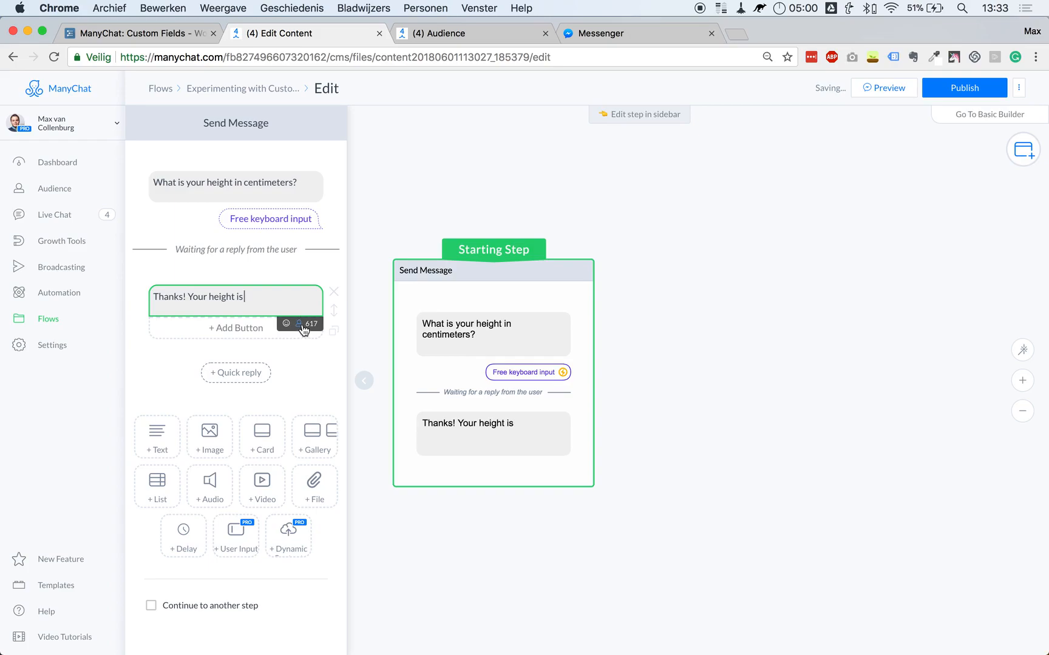
# Insert the Length custom field at the end of the reply and publish the flow.
pyautogui.click(299, 323)
pyautogui.scroll(-3, 228, 455)
pyautogui.scroll(-3, 212, 410)
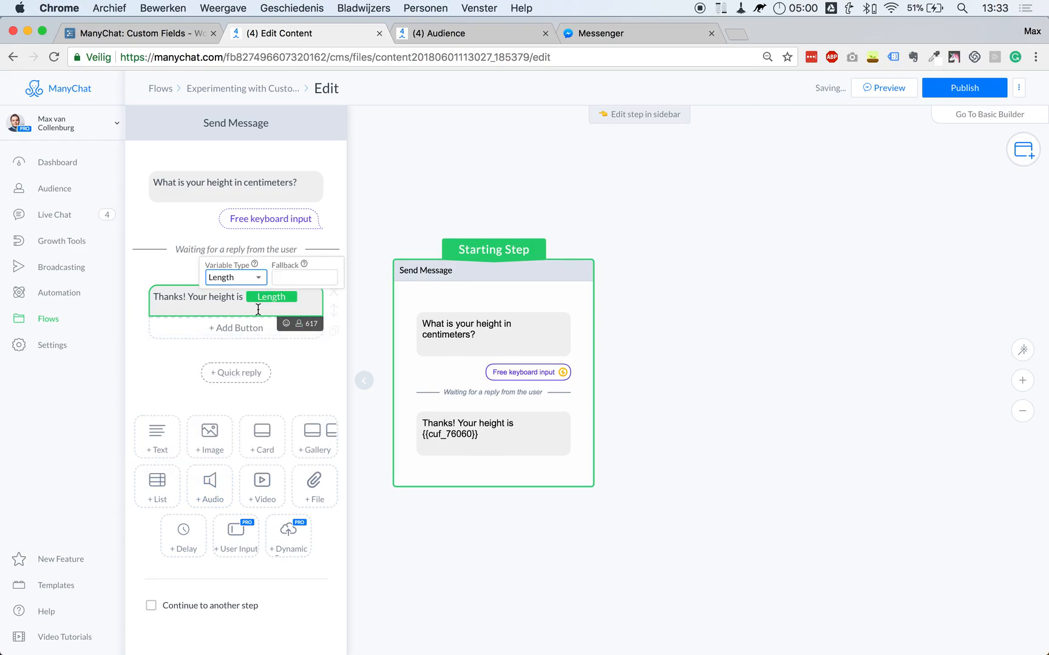
pyautogui.click(208, 300)
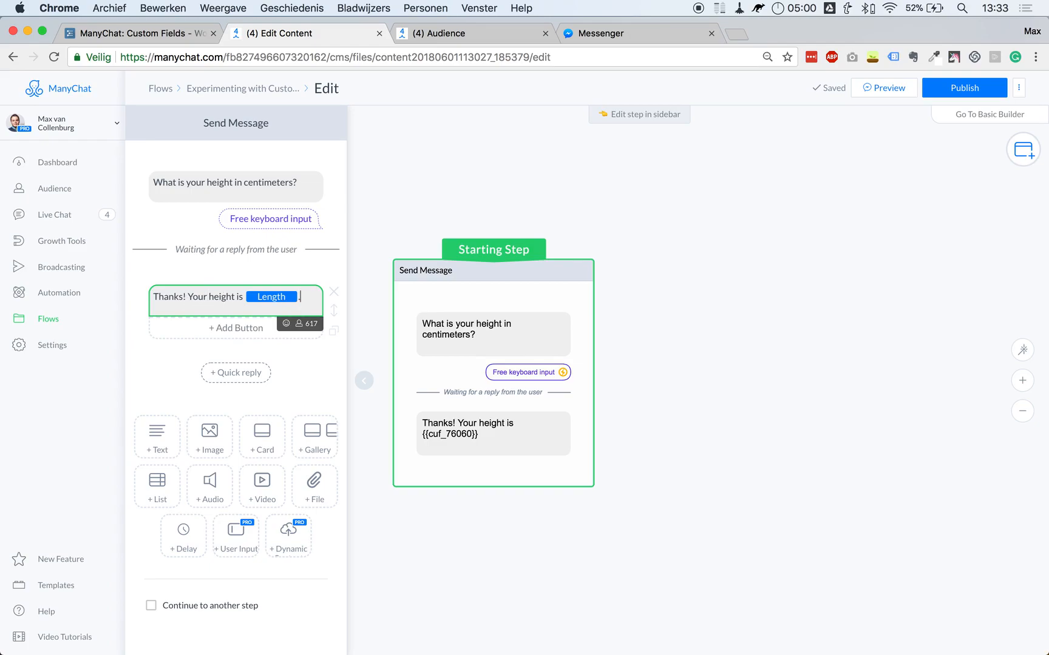
pyautogui.click(846, 219)
pyautogui.click(974, 87)
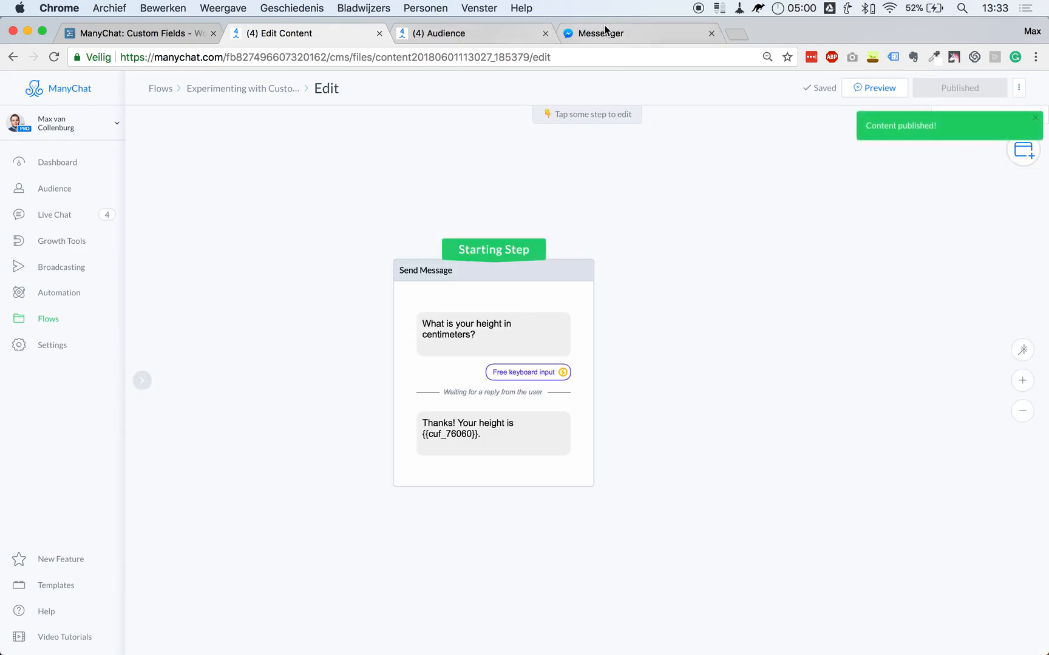
pyautogui.click(603, 32)
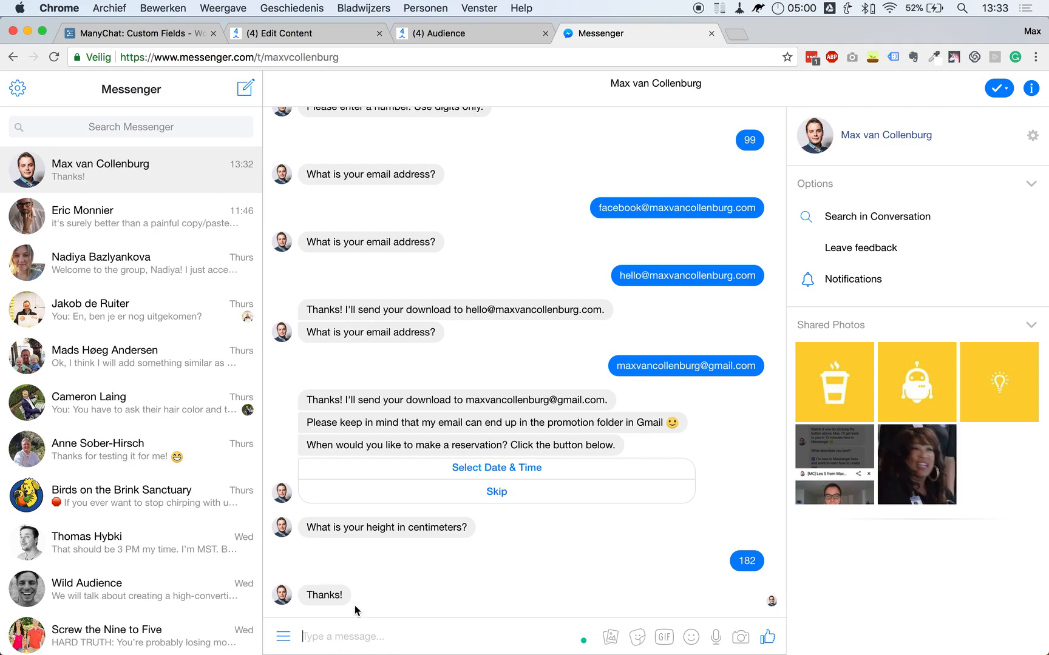
# Send a tall spacer message in Messenger to clear the chat view.
pyautogui.write('Hi')
pyautogui.press('super+z')
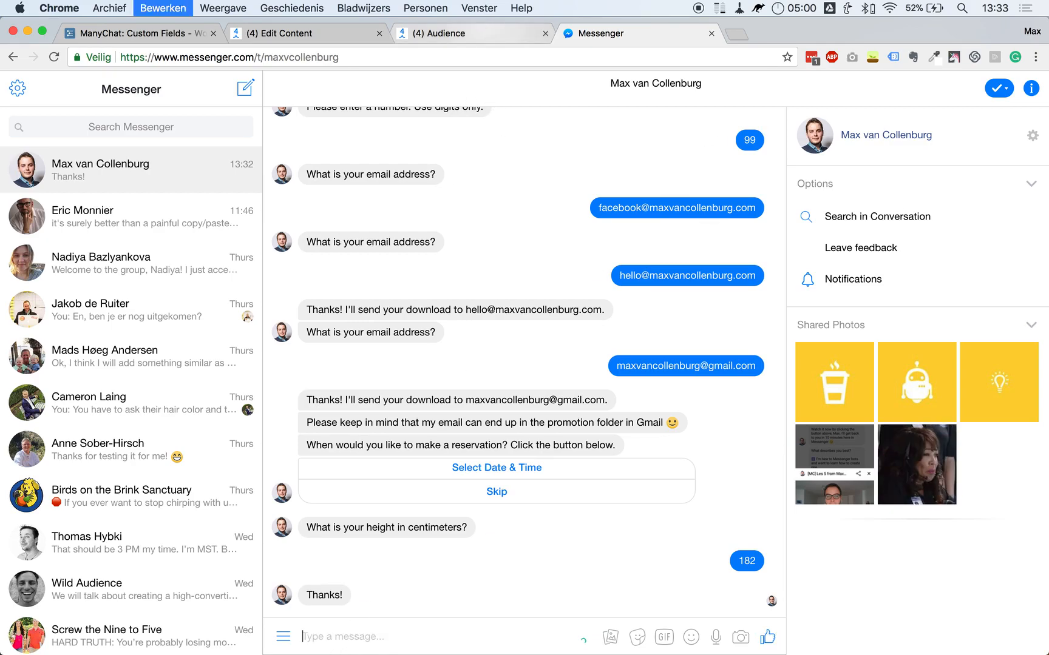
pyautogui.press('super+v')
pyautogui.press('Return')
pyautogui.click(436, 36)
pyautogui.click(326, 33)
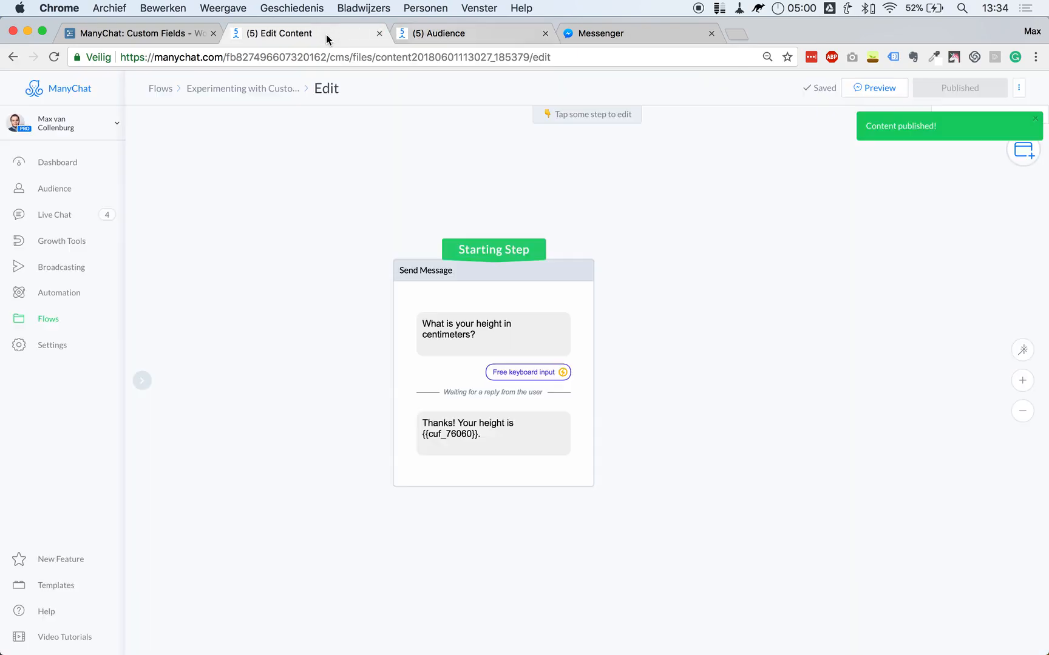
# Answer the height question with 185 and confirm the bot replies 'Thanks! Your height is 185.'.
pyautogui.click(646, 33)
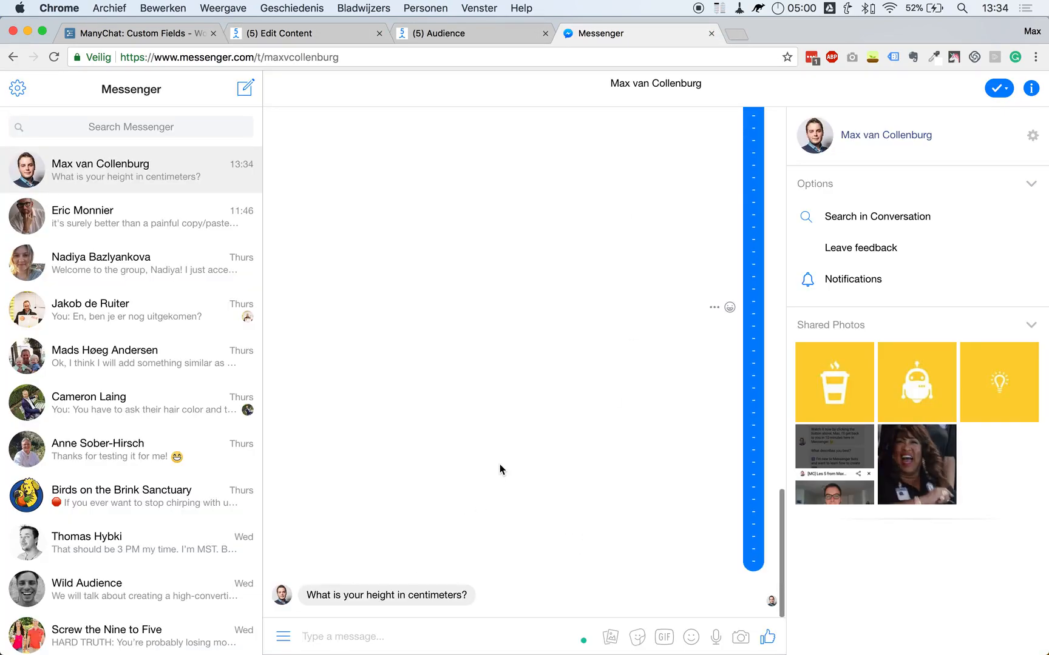
pyautogui.write('185')
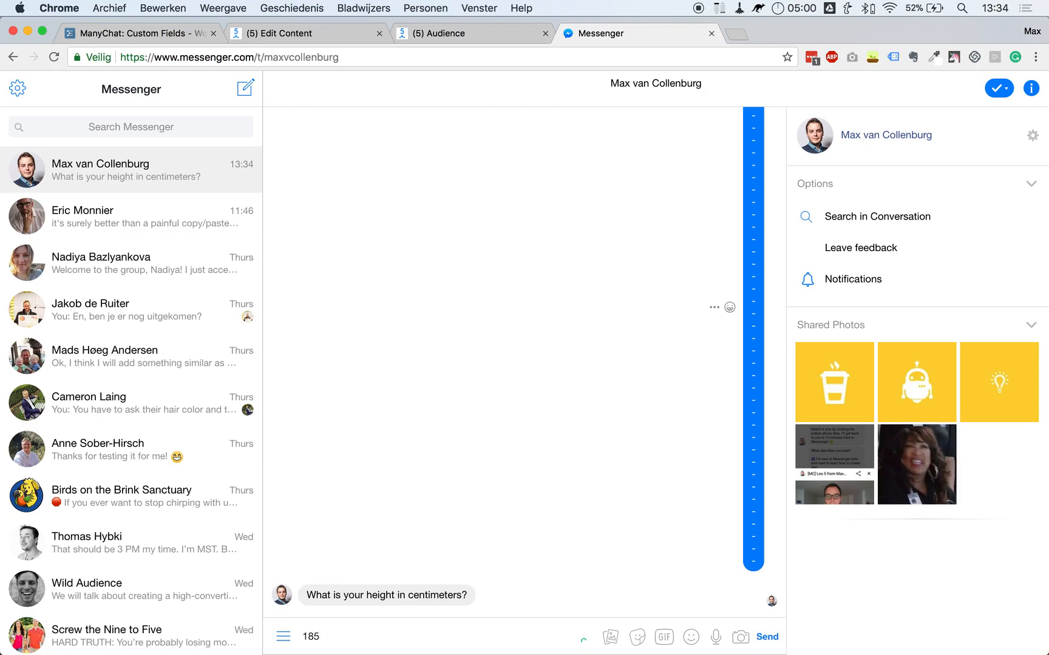
pyautogui.press('Return')
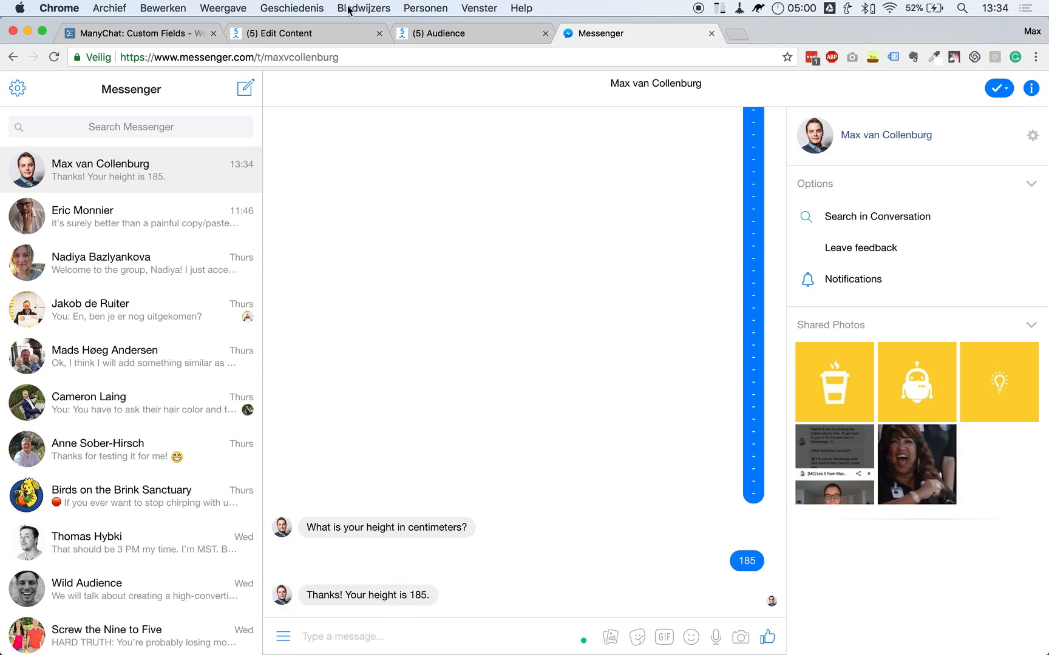
pyautogui.click(479, 33)
pyautogui.click(347, 36)
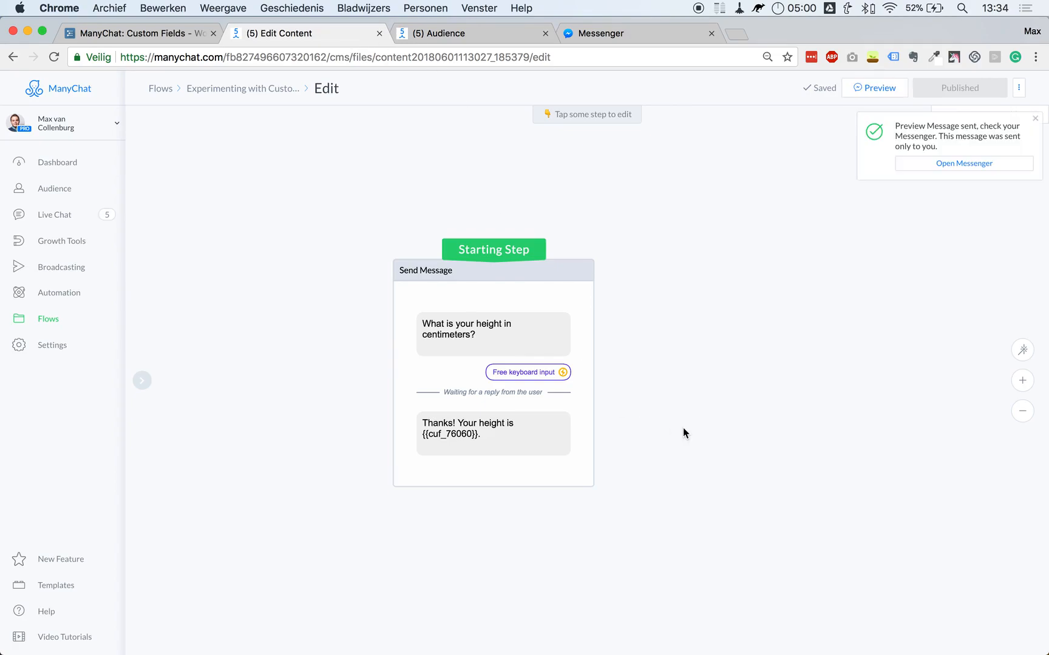
# Make the height message continue automatically into a new Condition step.
pyautogui.click(459, 442)
pyautogui.click(1035, 119)
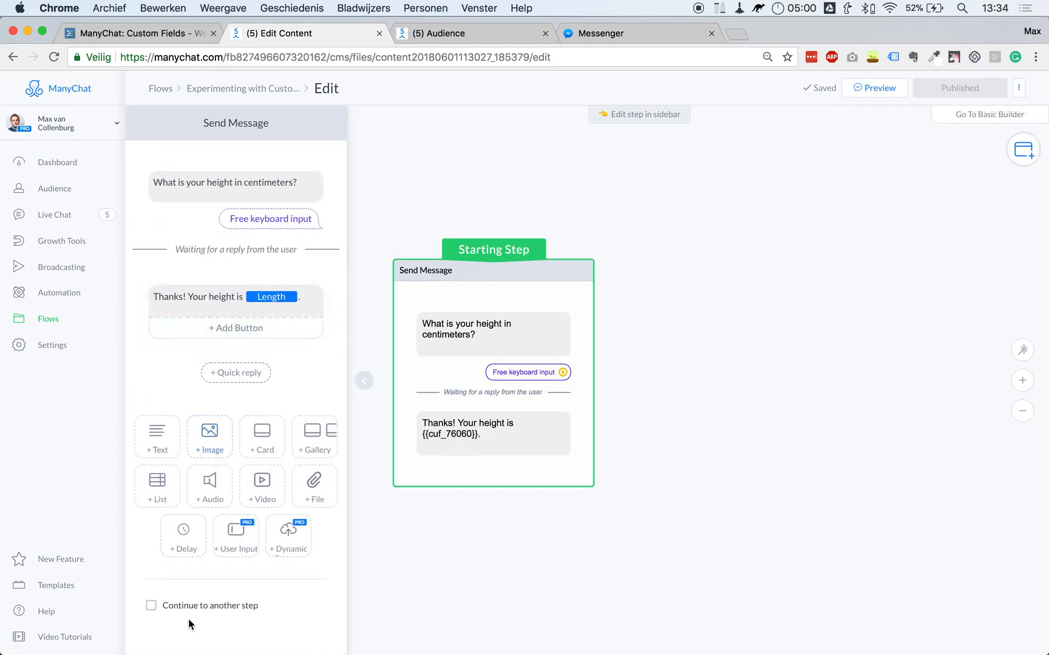
pyautogui.click(151, 607)
pyautogui.moveTo(593, 471); pyautogui.dragTo(703, 281)
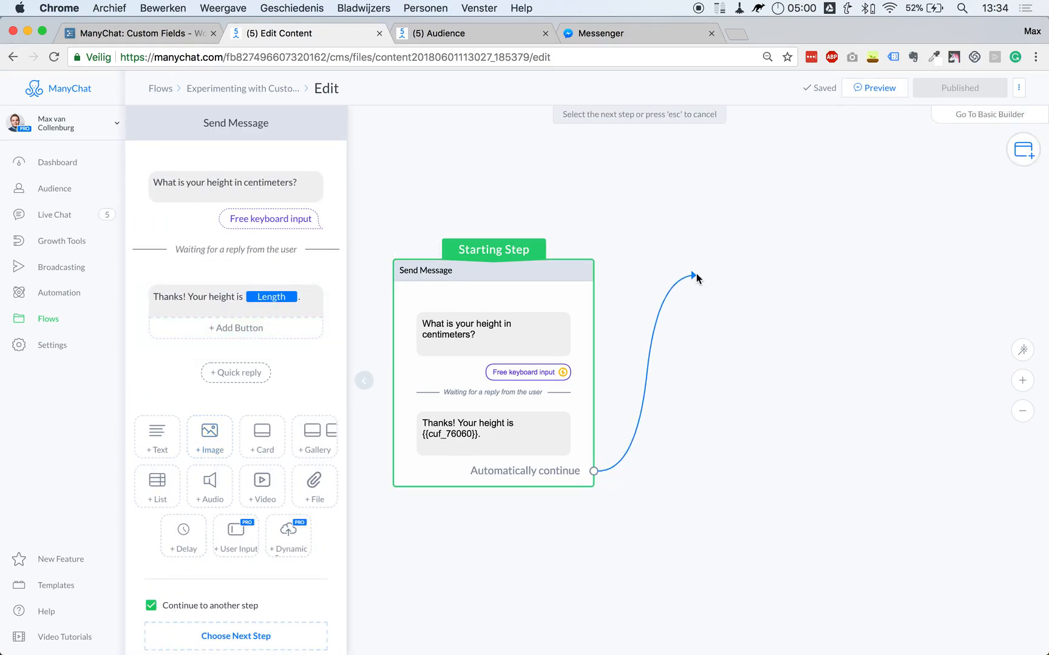
pyautogui.click(732, 333)
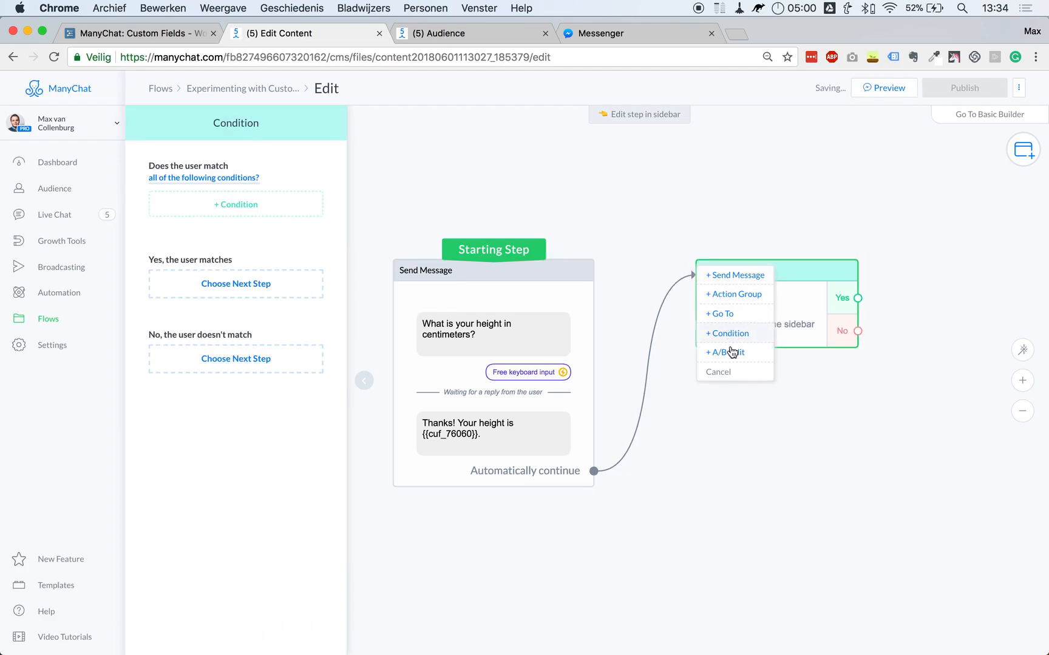
# Give the Condition the rule Length greater than 190.
pyautogui.click(252, 204)
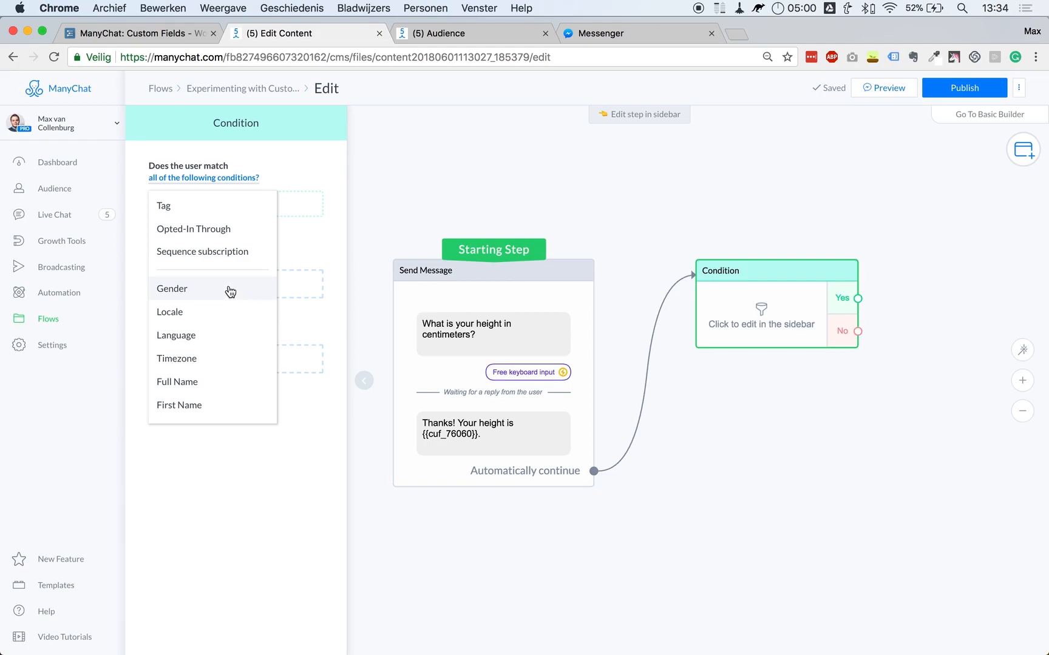
pyautogui.scroll(-3, 233, 321)
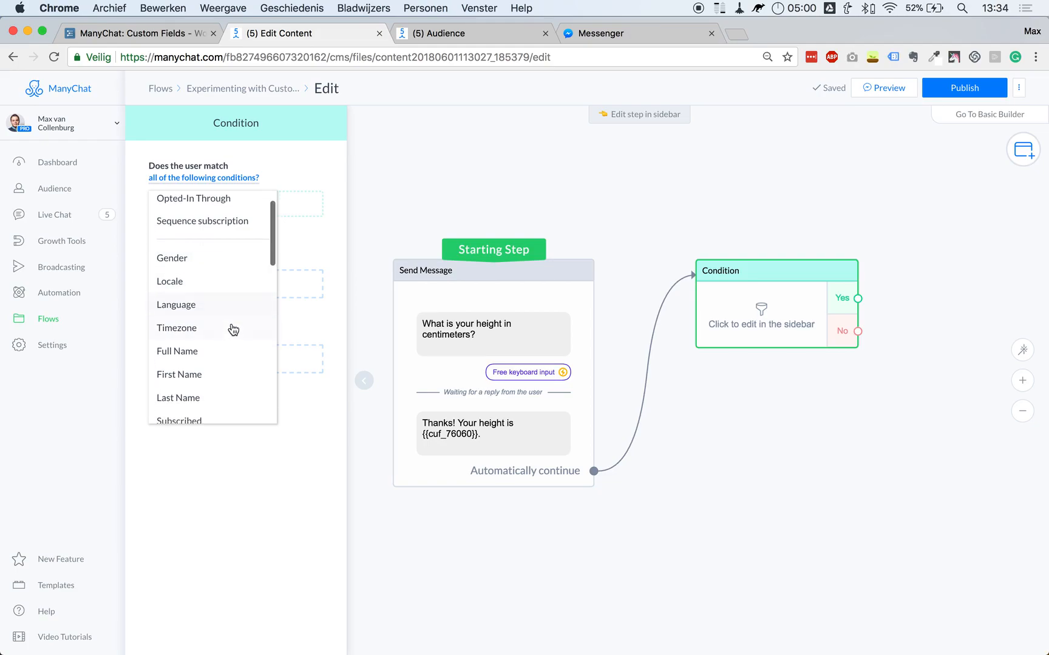
pyautogui.scroll(-5, 231, 316)
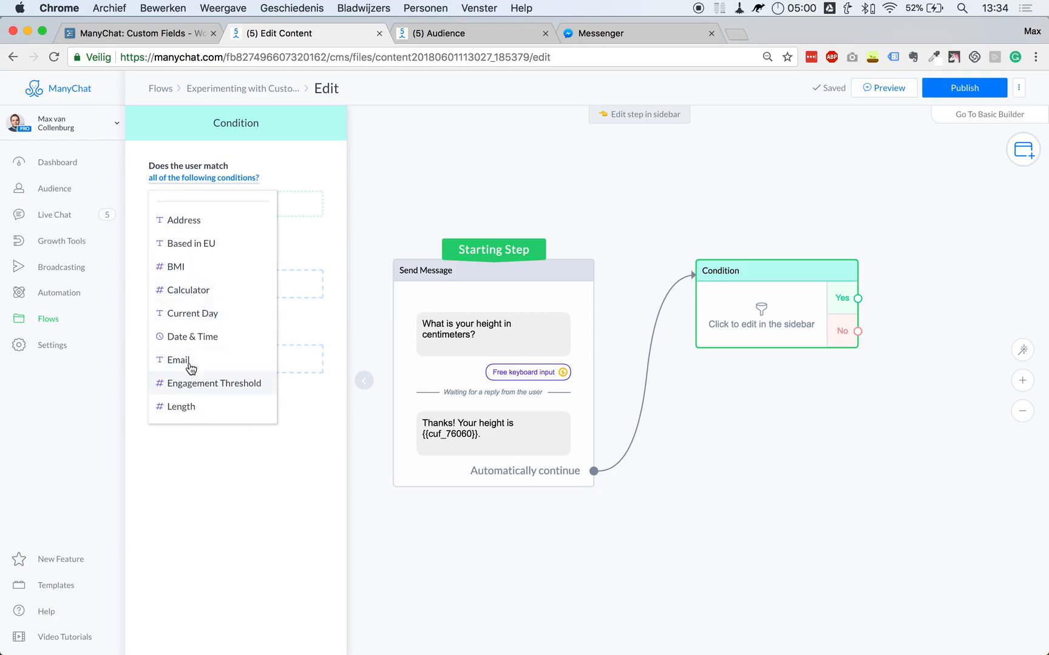
pyautogui.scroll(-1, 201, 364)
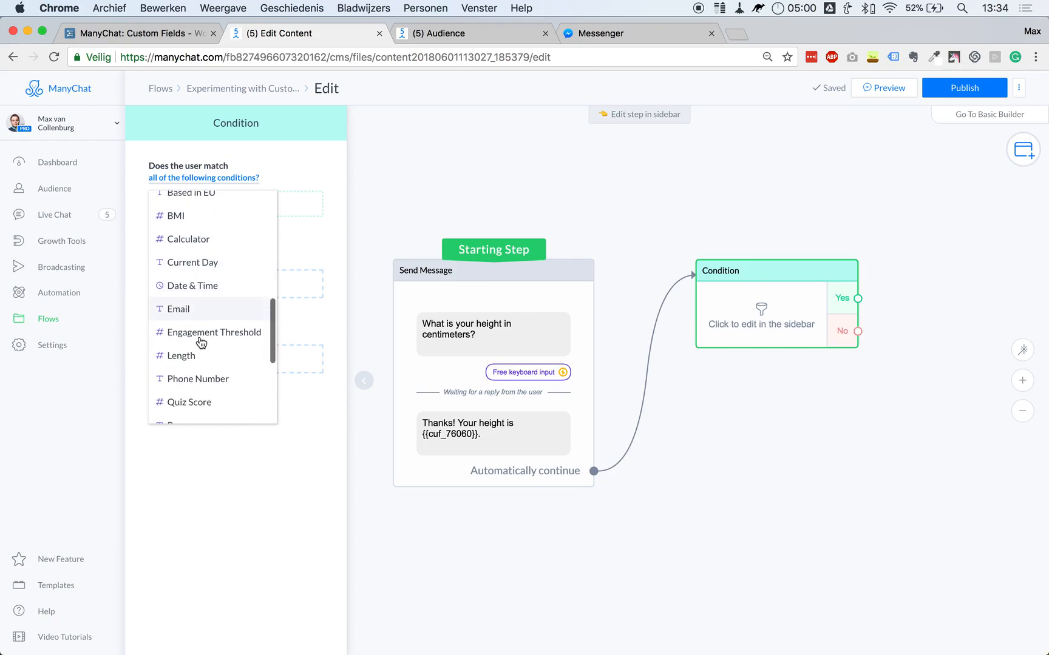
pyautogui.click(197, 355)
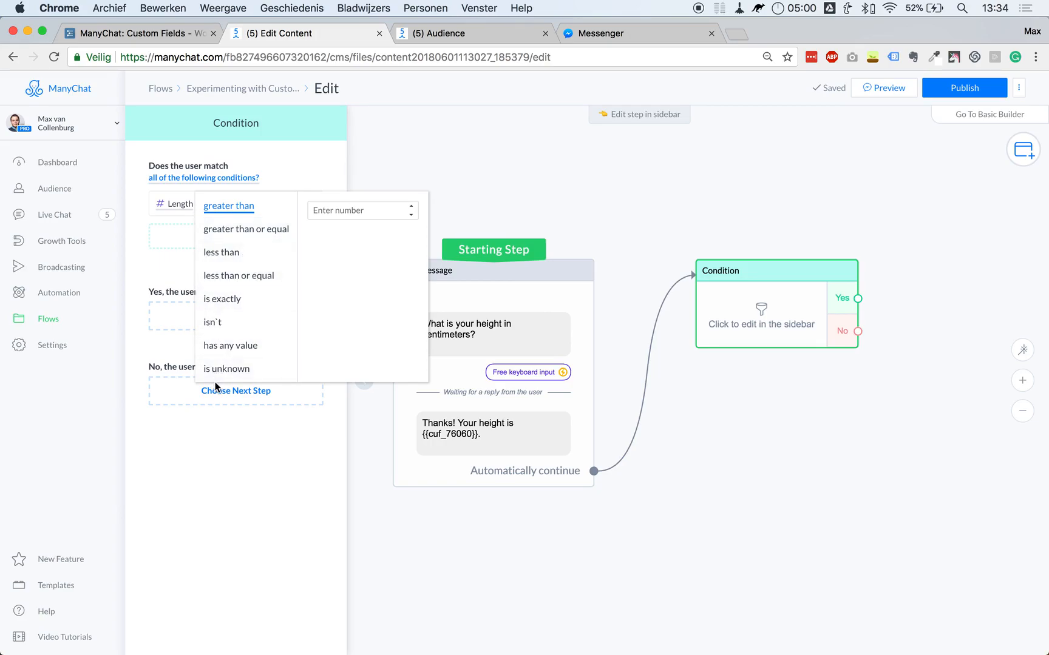
pyautogui.click(226, 210)
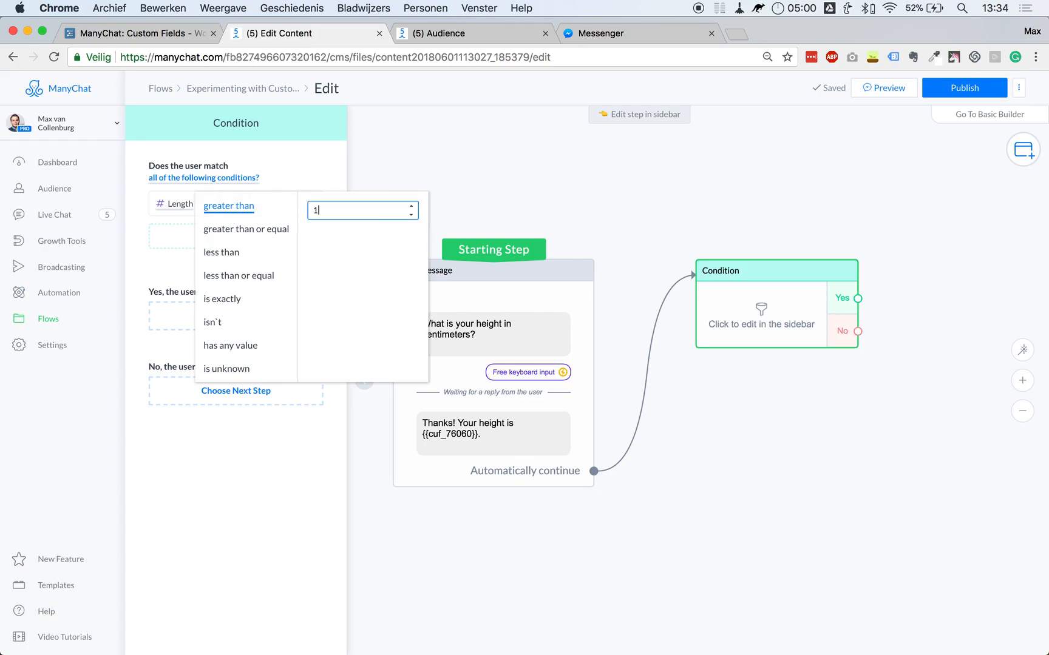
pyautogui.press('Return')
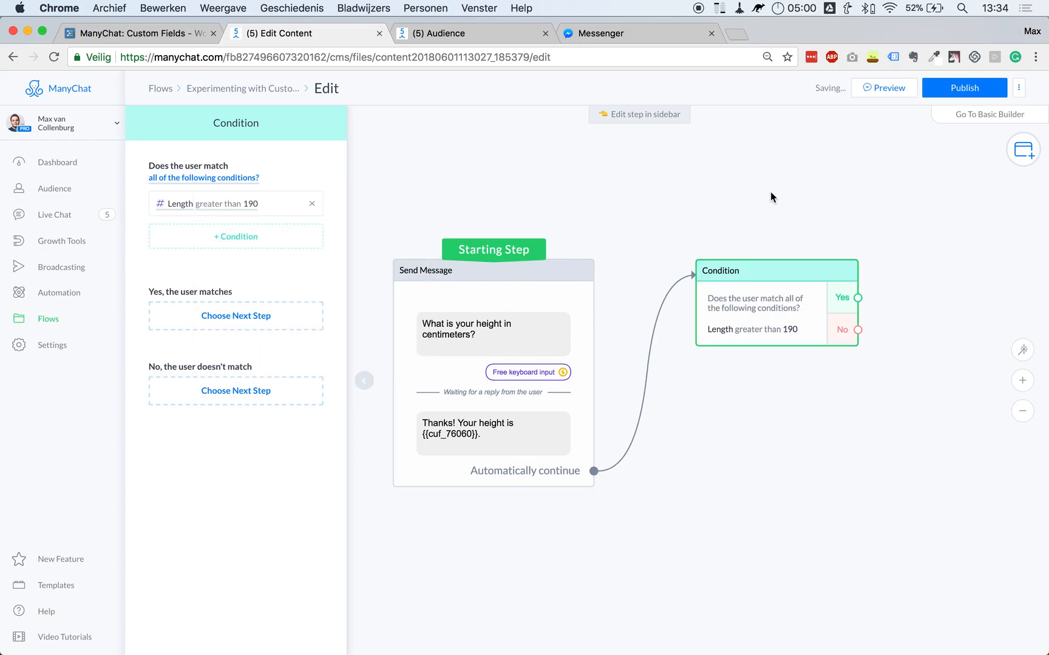
# Connect the Condition's Yes branch to a new message saying 'That's really big!'.
pyautogui.click(770, 192)
pyautogui.moveTo(694, 314); pyautogui.dragTo(830, 300)
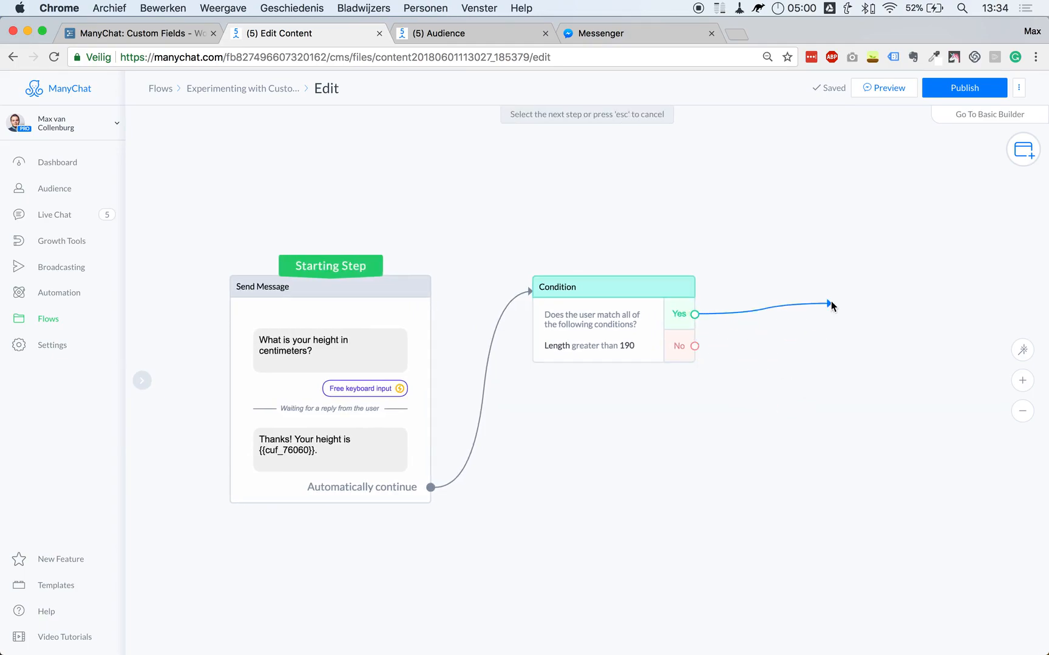
pyautogui.click(865, 300)
pyautogui.click(190, 172)
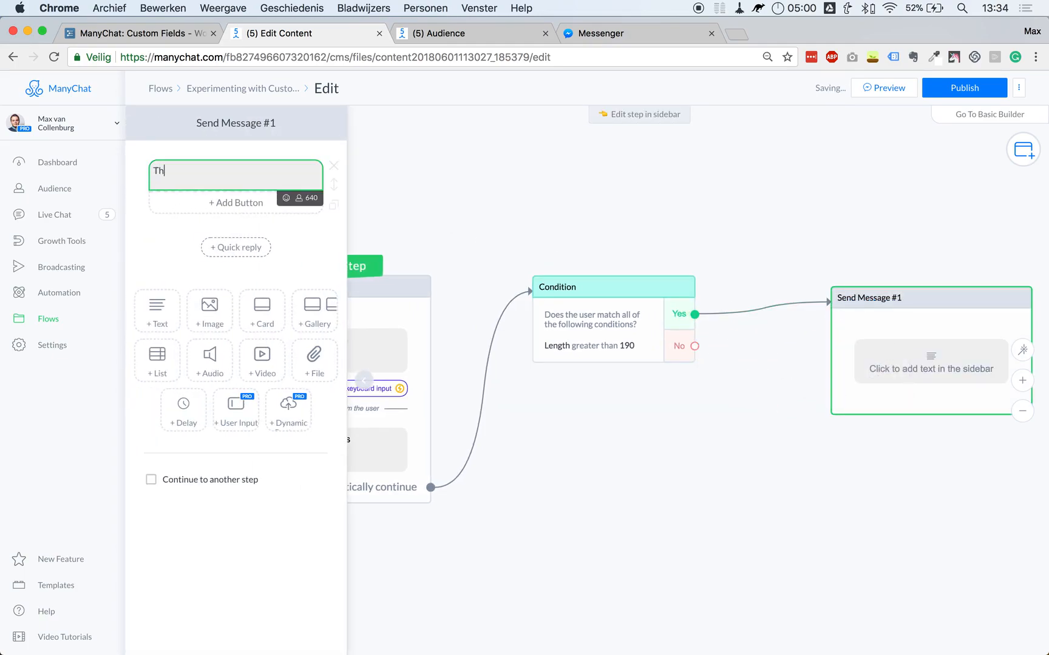
pyautogui.write("That's really big!")
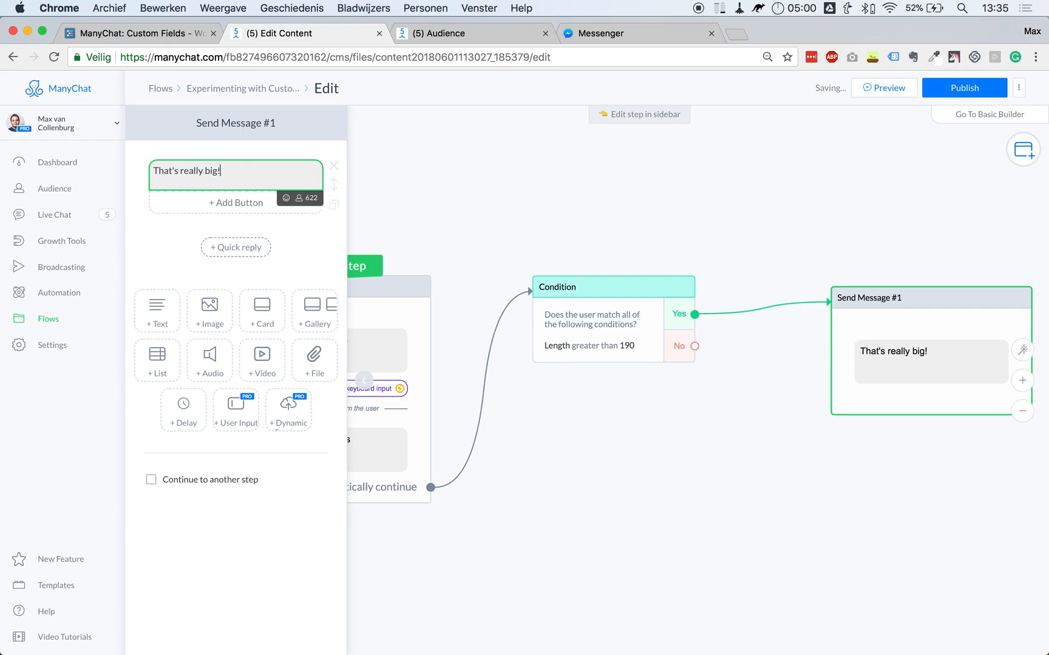
pyautogui.click(579, 217)
# Rearrange the canvas and pull a new step from the Condition's No output.
pyautogui.moveTo(756, 230); pyautogui.dragTo(702, 202)
pyautogui.scroll(-2, 703, 203)
pyautogui.moveTo(835, 301); pyautogui.dragTo(803, 290)
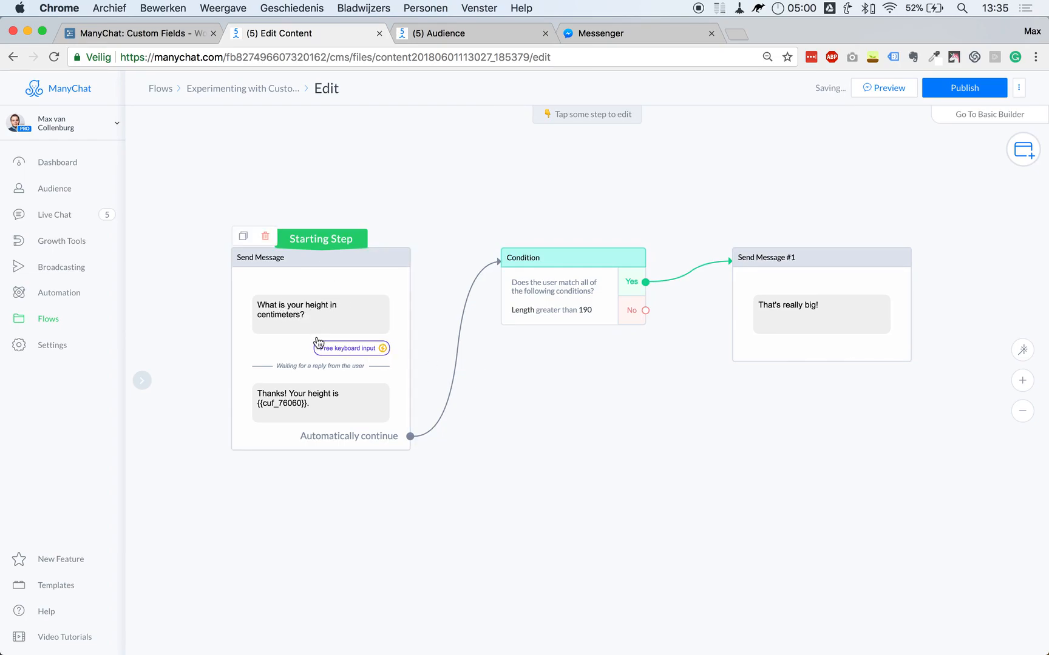
pyautogui.click(599, 314)
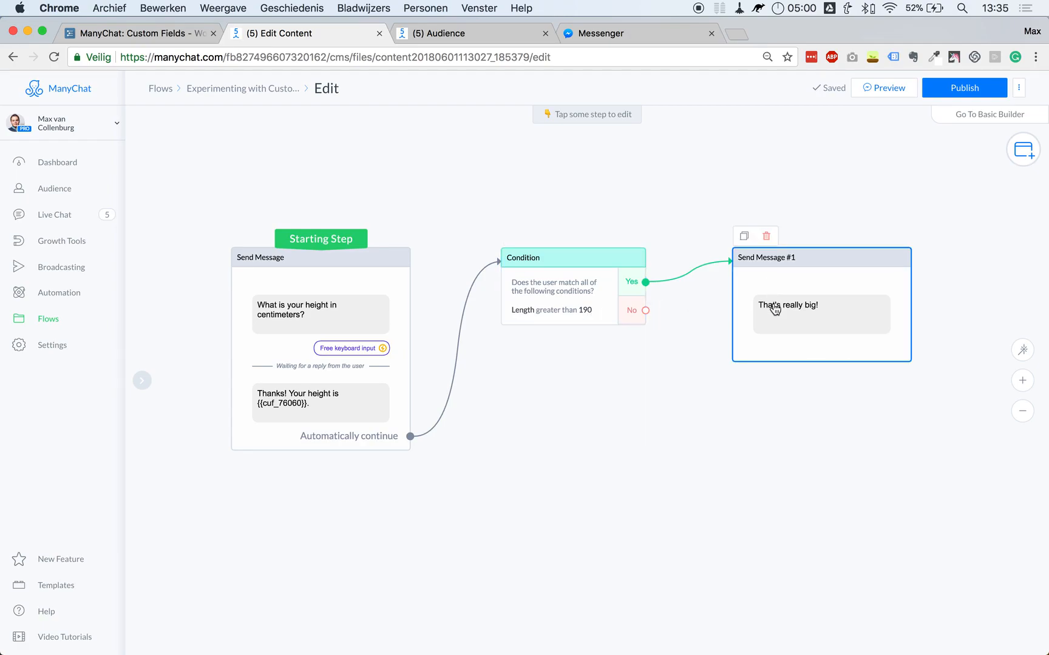
pyautogui.moveTo(646, 311); pyautogui.dragTo(485, 379)
# Add Condition #1 on the No branch with the rule Length less than or equal to 150.
pyautogui.click(524, 436)
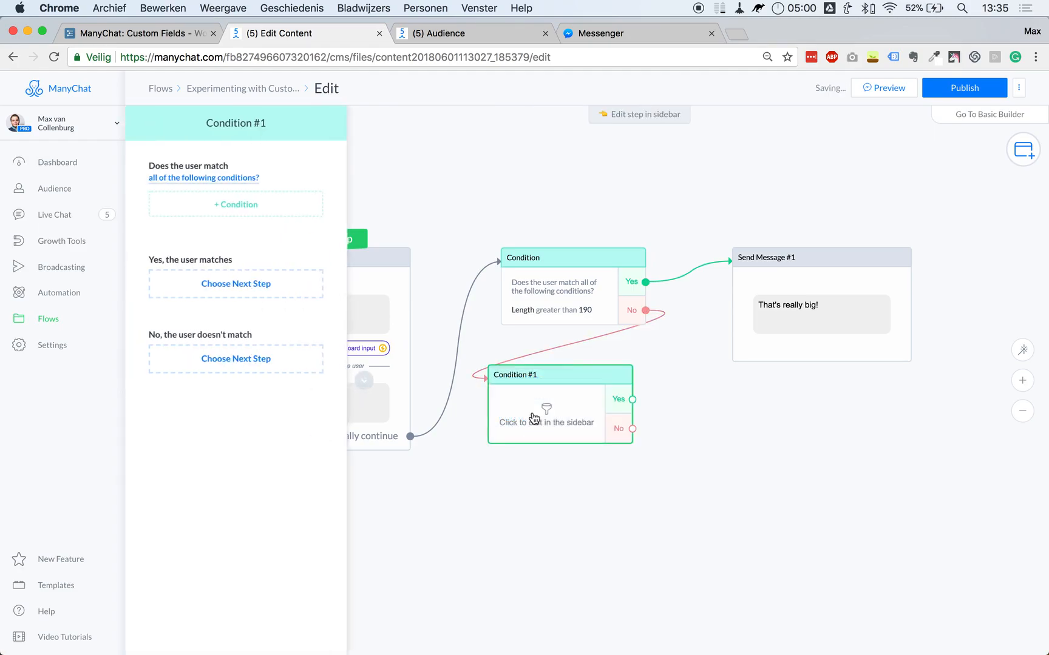
pyautogui.click(259, 207)
pyautogui.scroll(-5, 225, 344)
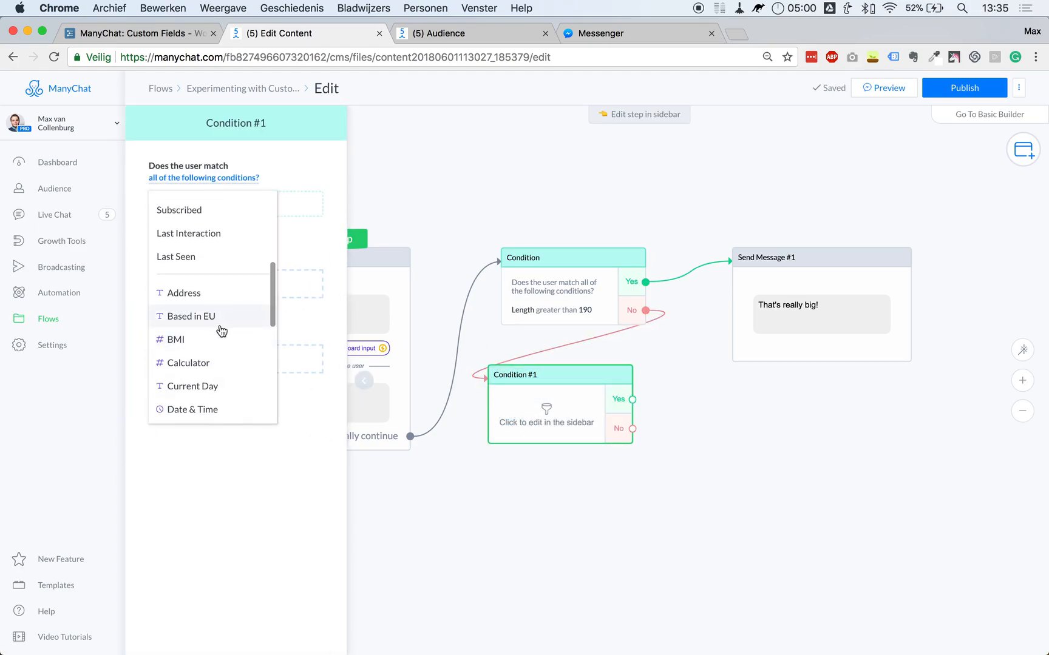
pyautogui.scroll(-3, 219, 340)
pyautogui.click(210, 300)
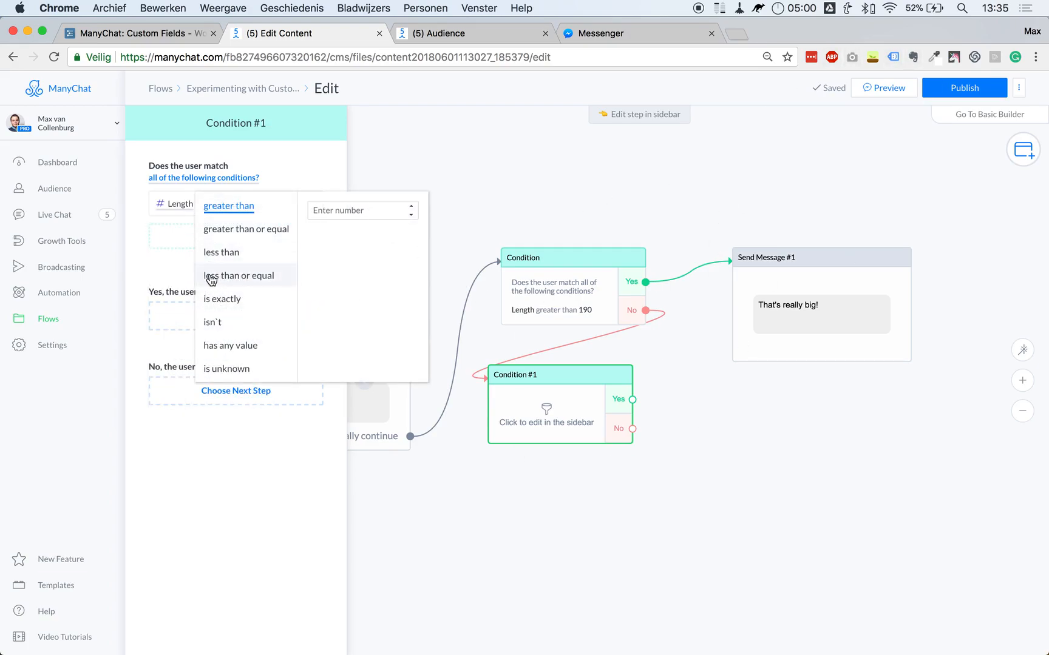
pyautogui.click(245, 278)
pyautogui.click(331, 212)
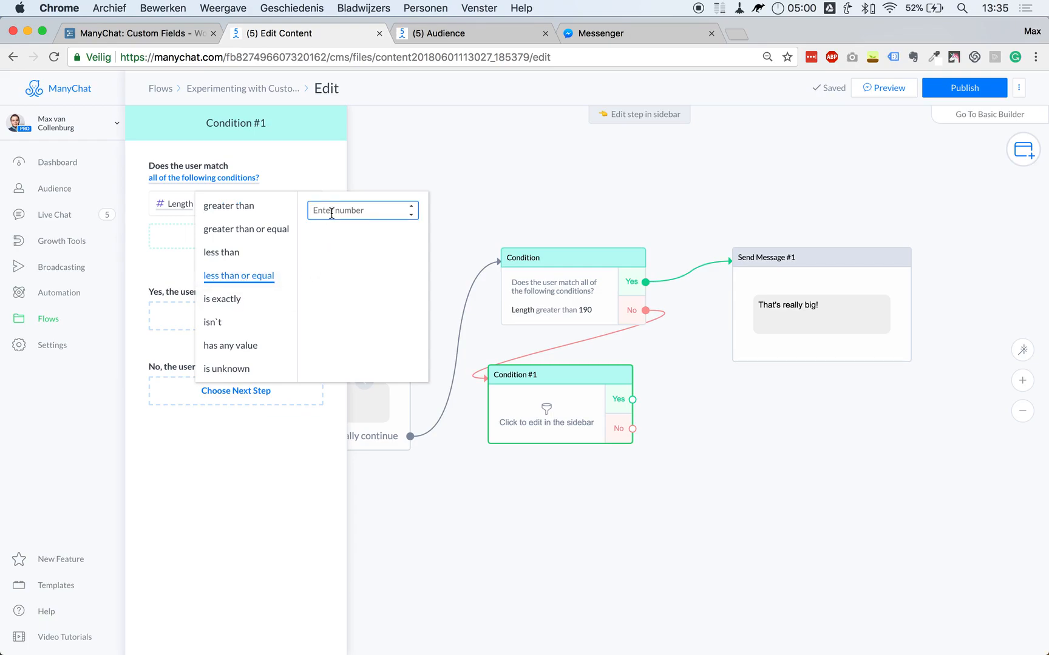
pyautogui.click(582, 173)
pyautogui.moveTo(561, 427)
pyautogui.mouseDown()
pyautogui.moveTo(574, 436)
pyautogui.moveTo(574, 425)
pyautogui.mouseUp()
pyautogui.moveTo(645, 399); pyautogui.dragTo(763, 383)
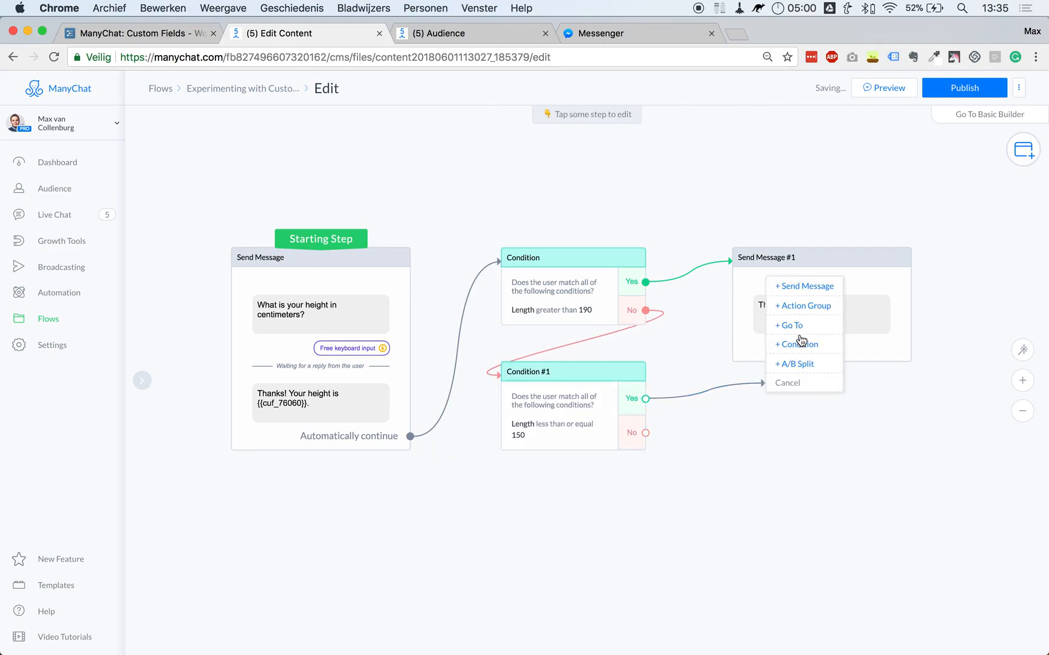
# Send 'That's really small!' on Condition #1's Yes branch.
pyautogui.click(801, 286)
pyautogui.click(281, 175)
pyautogui.write("That'")
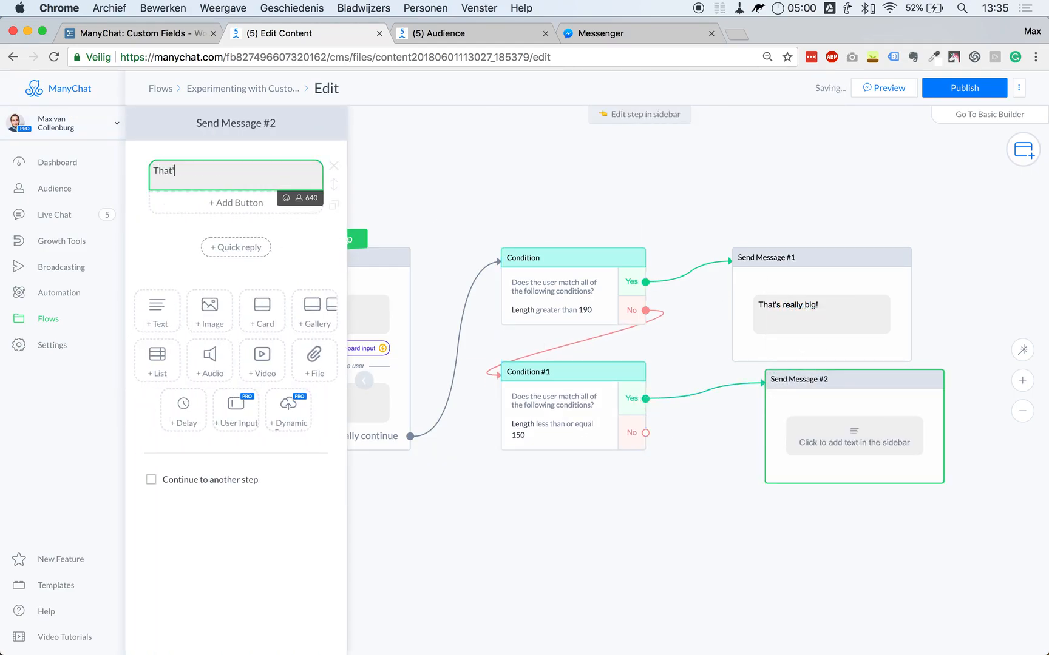
pyautogui.write('s really small!')
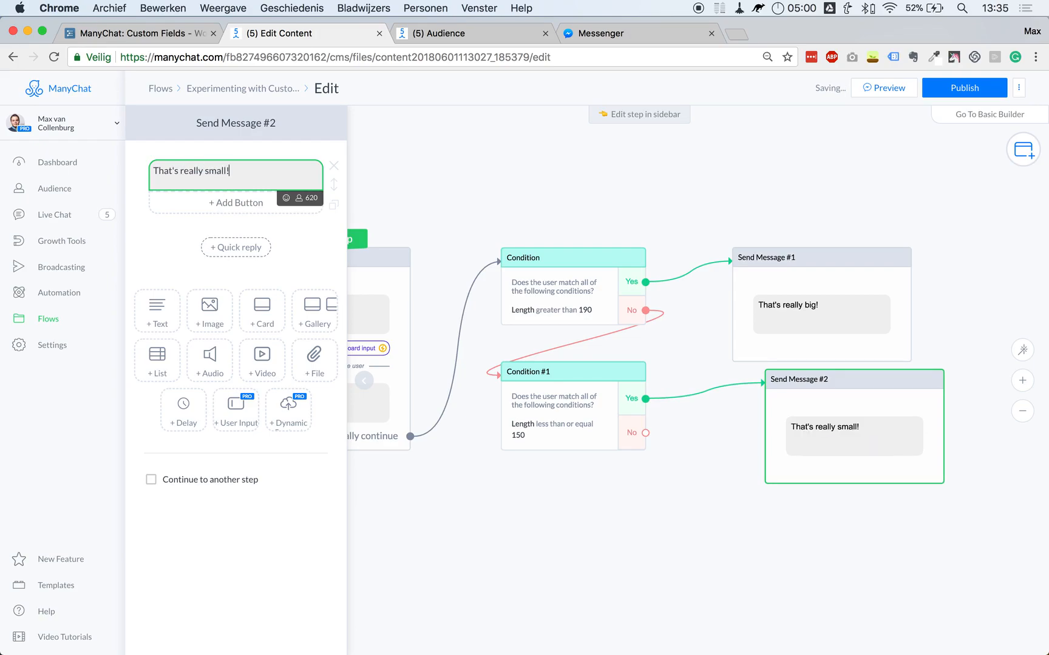
pyautogui.click(598, 146)
pyautogui.moveTo(836, 400); pyautogui.dragTo(803, 410)
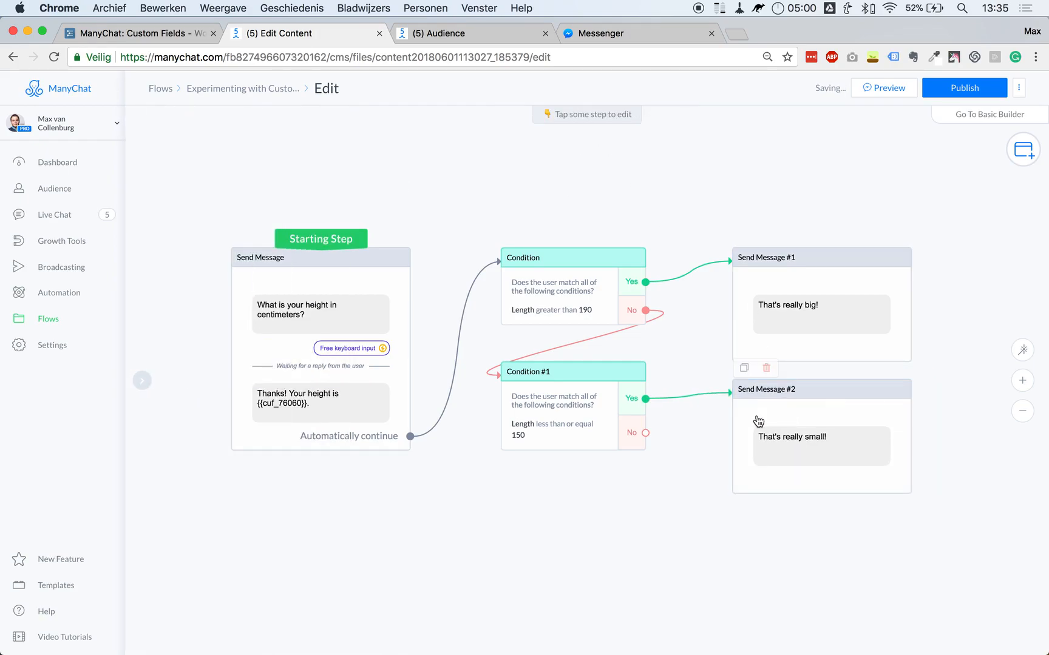
pyautogui.scroll(-2, 579, 446)
pyautogui.scroll(-2, 578, 445)
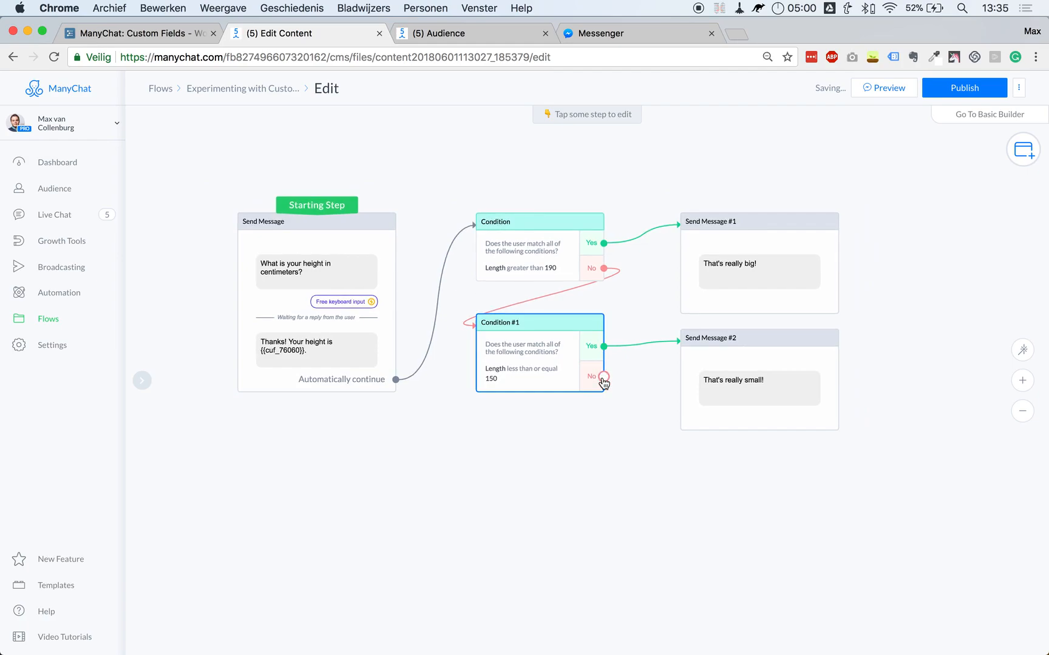
# Send 'Talk soon!' on Condition #1's No branch.
pyautogui.moveTo(599, 377); pyautogui.dragTo(675, 489)
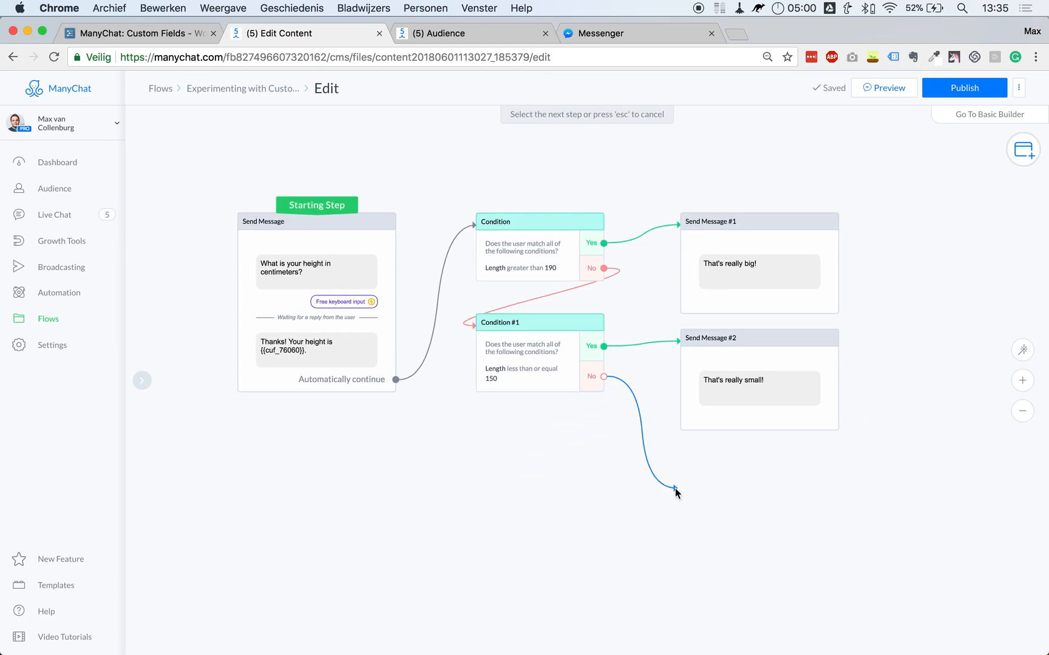
pyautogui.click(702, 400)
pyautogui.click(243, 177)
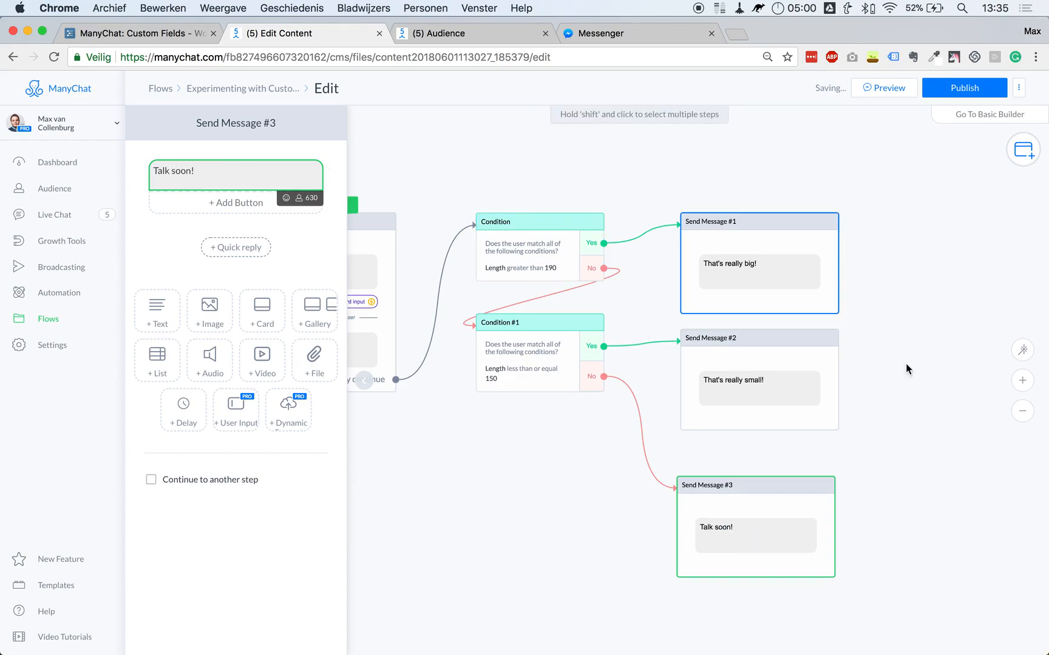
pyautogui.click(941, 389)
pyautogui.moveTo(760, 538)
pyautogui.mouseDown()
pyautogui.moveTo(779, 517)
pyautogui.moveTo(756, 521)
pyautogui.mouseUp()
pyautogui.click(475, 503)
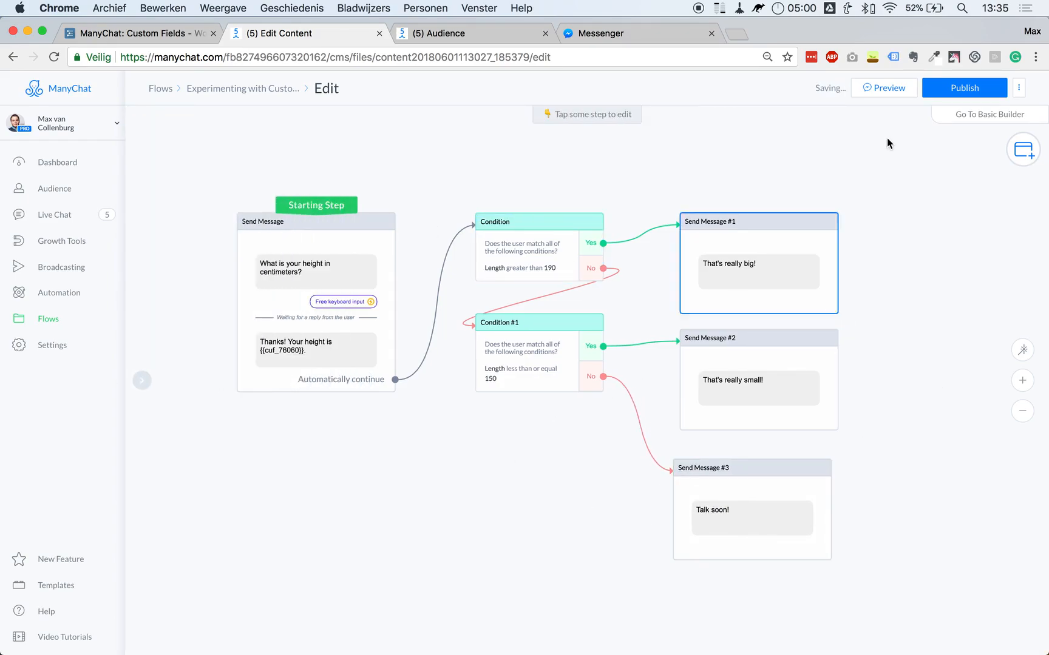
# Publish the flow and send a preview to Messenger.
pyautogui.click(968, 91)
pyautogui.click(874, 89)
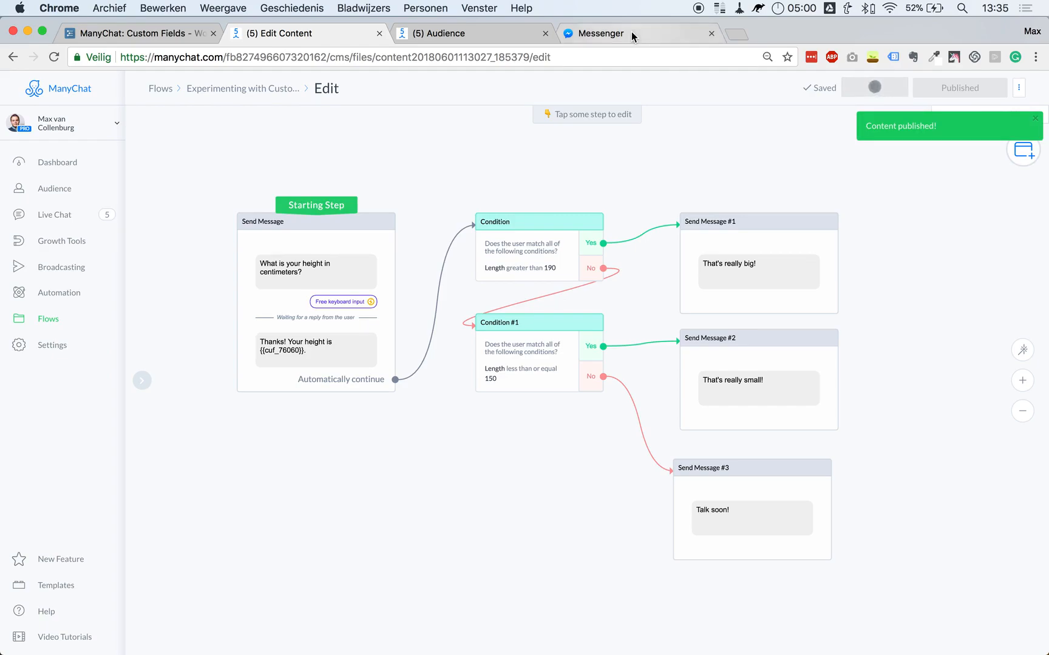
pyautogui.click(525, 227)
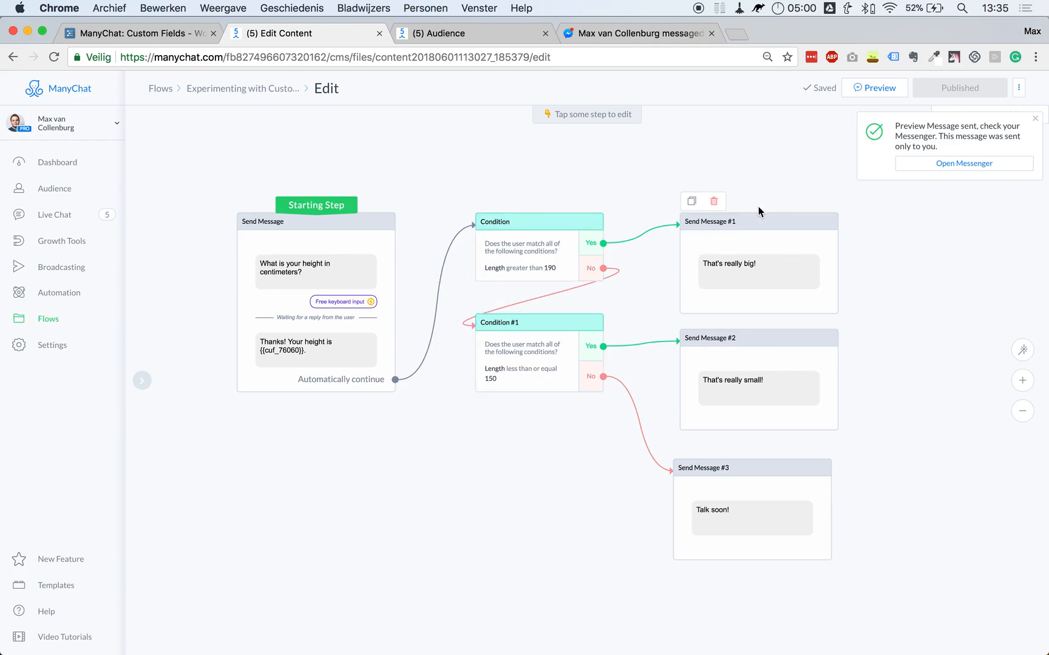
# Answer 195 in Messenger, get the reply 'That's really big!', then return to ManyChat.
pyautogui.click(607, 33)
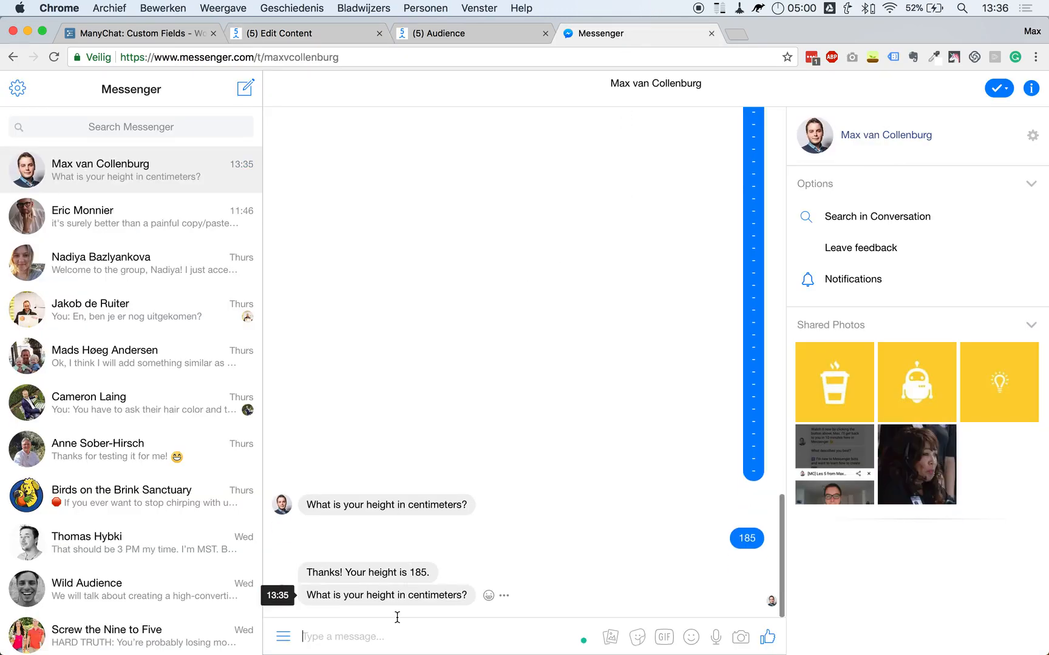
pyautogui.click(347, 634)
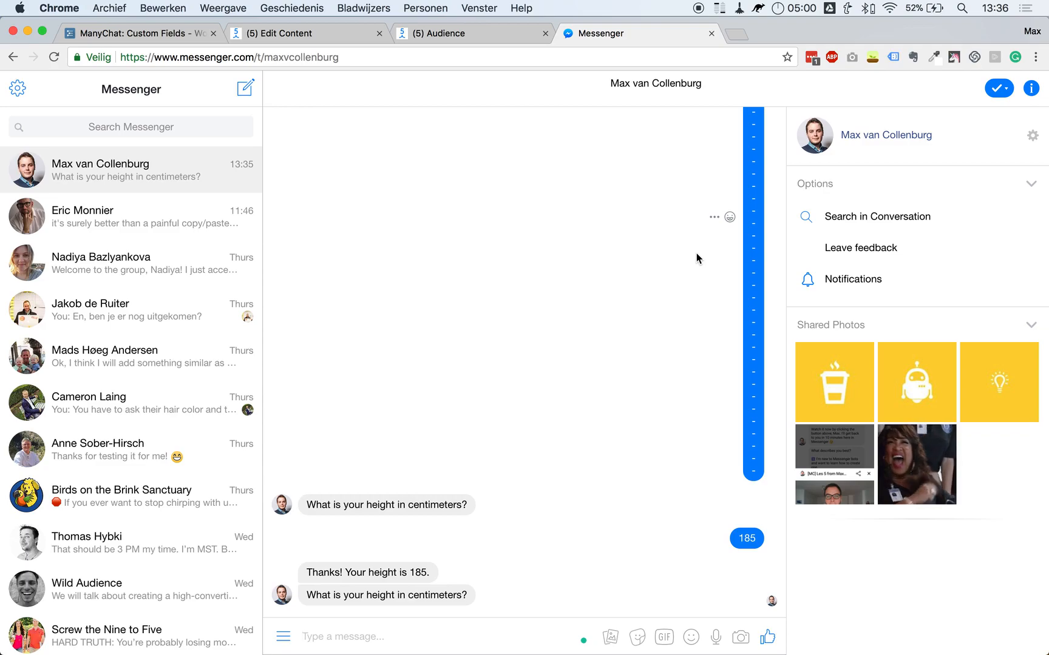
pyautogui.write('195')
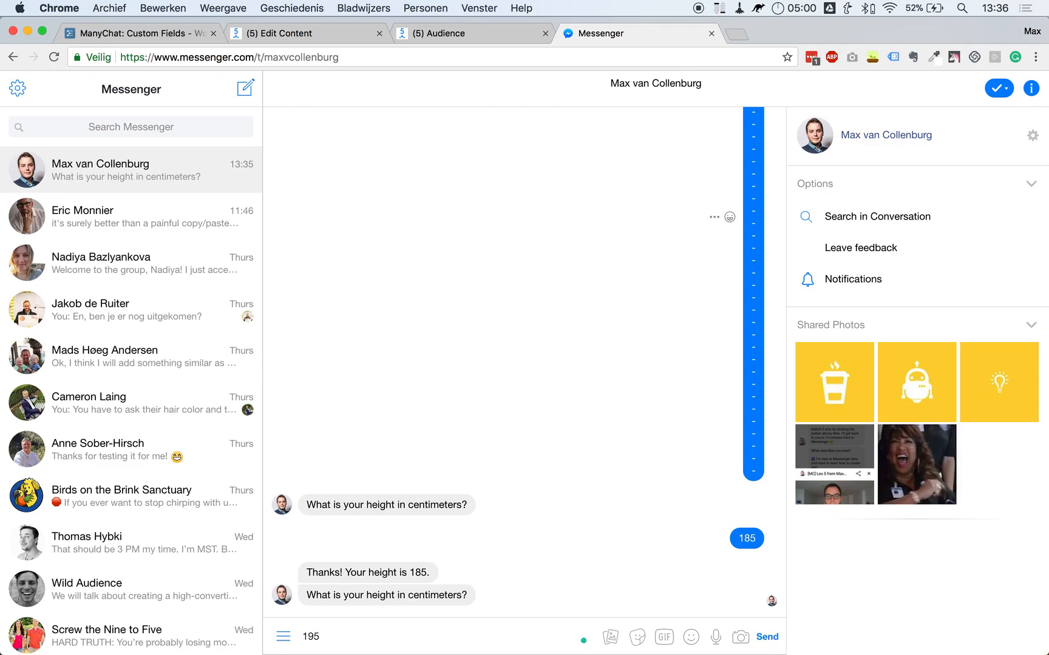
pyautogui.press('Return')
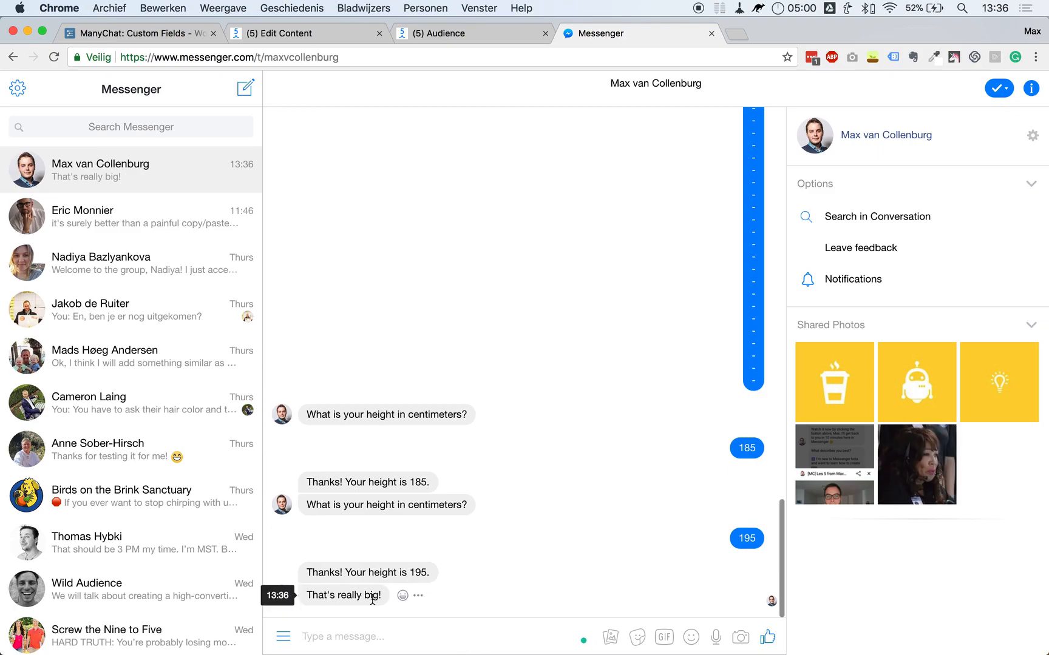
pyautogui.click(359, 33)
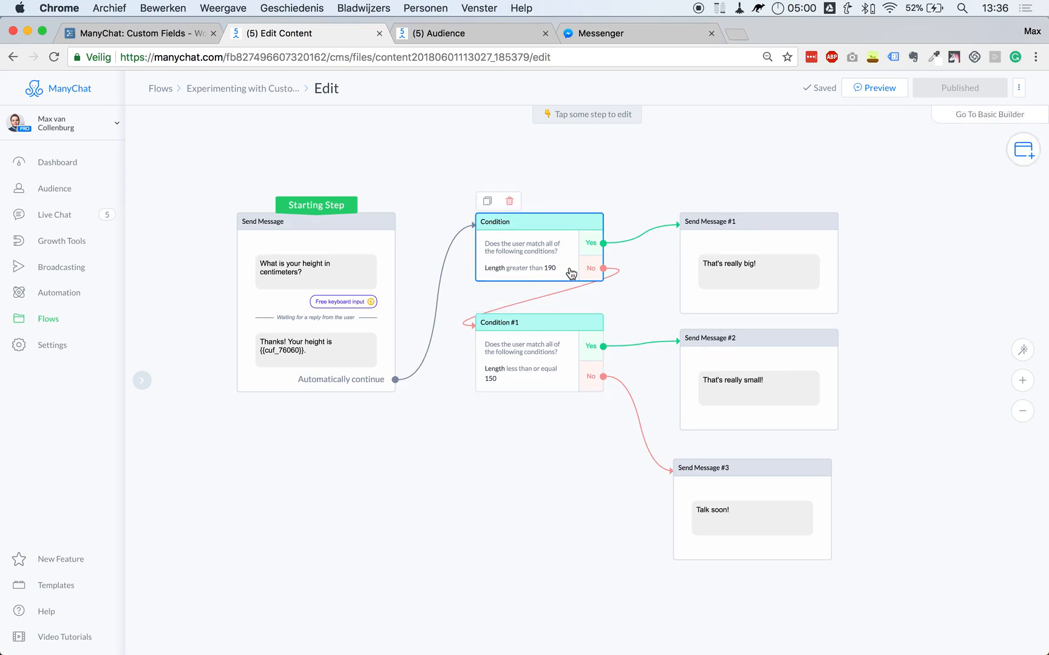
# Send another preview of the height flow to Messenger and pan the canvas.
pyautogui.click(849, 86)
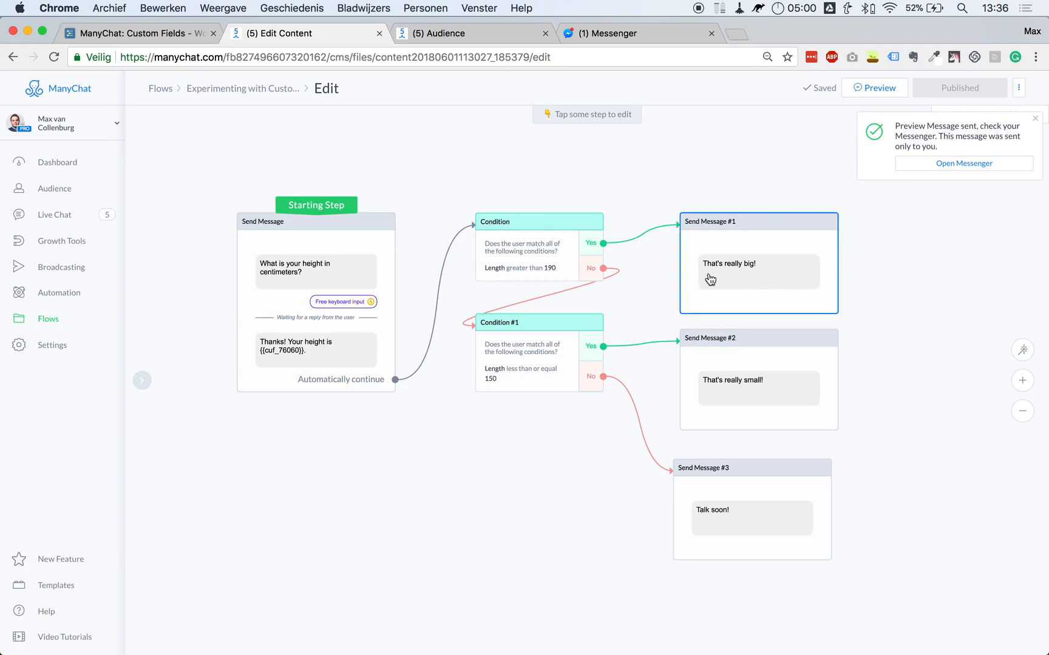
pyautogui.moveTo(947, 310); pyautogui.dragTo(883, 302)
pyautogui.scroll(-3, 687, 265)
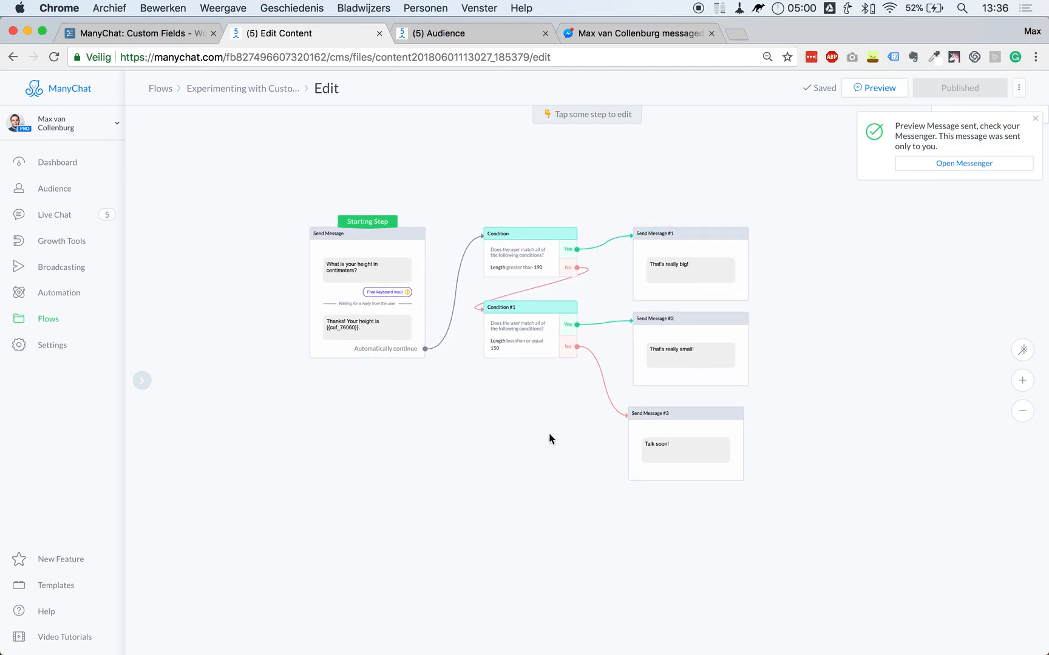
# Answer 120 in Messenger, get the reply 'That's really small!', then return to ManyChat.
pyautogui.click(584, 32)
pyautogui.write('120')
pyautogui.press('Return')
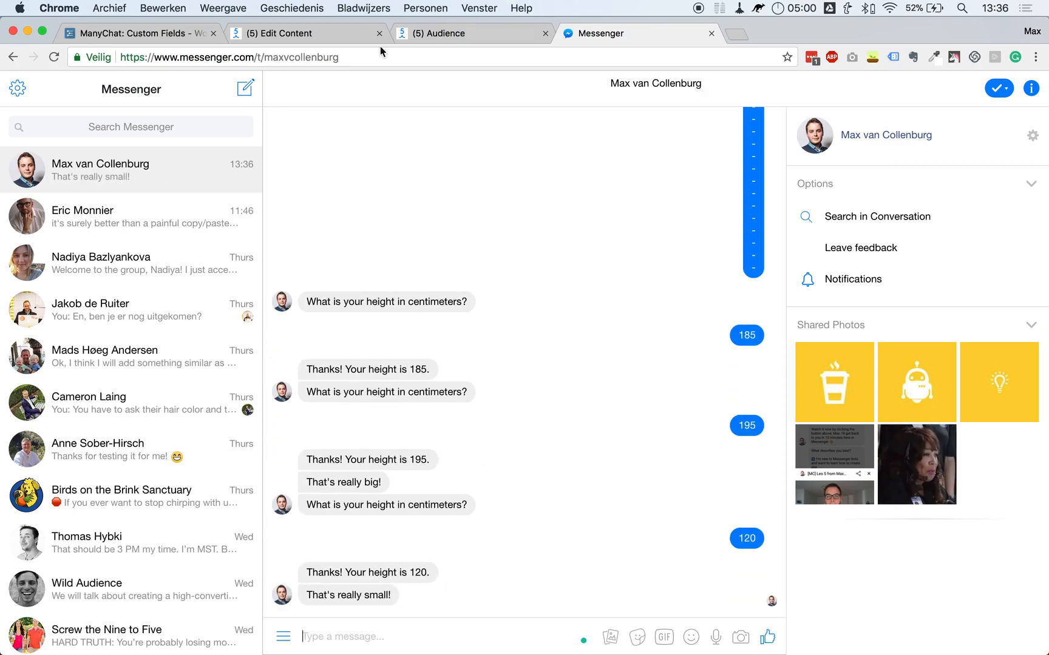
pyautogui.click(343, 37)
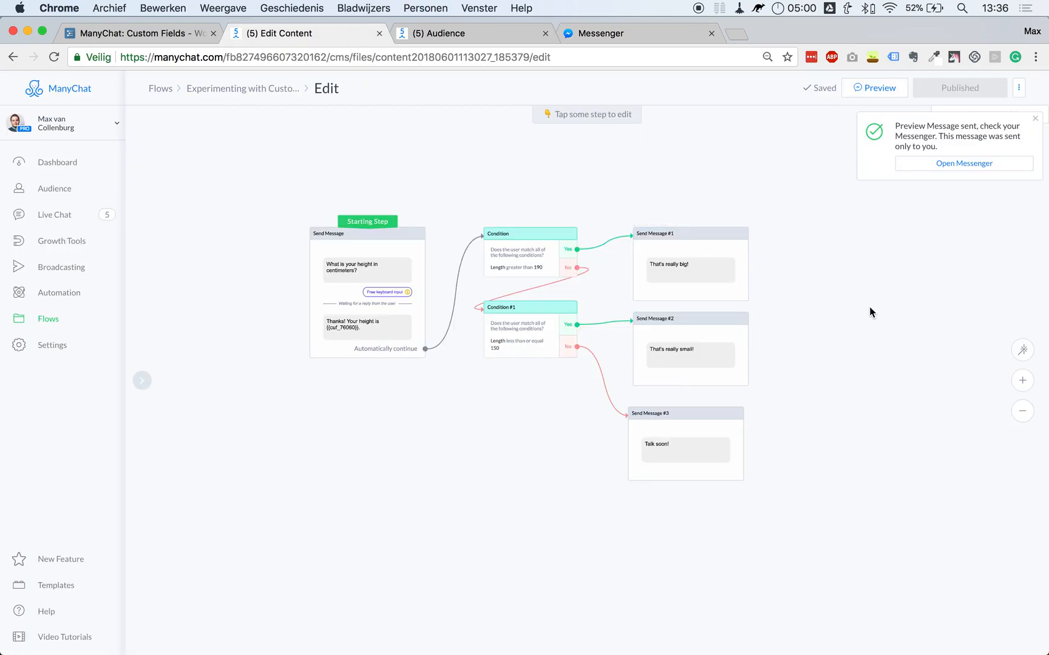
# Add Send Message #4 to the canvas with the text 'What is your email address?'.
pyautogui.scroll(-1, 870, 311)
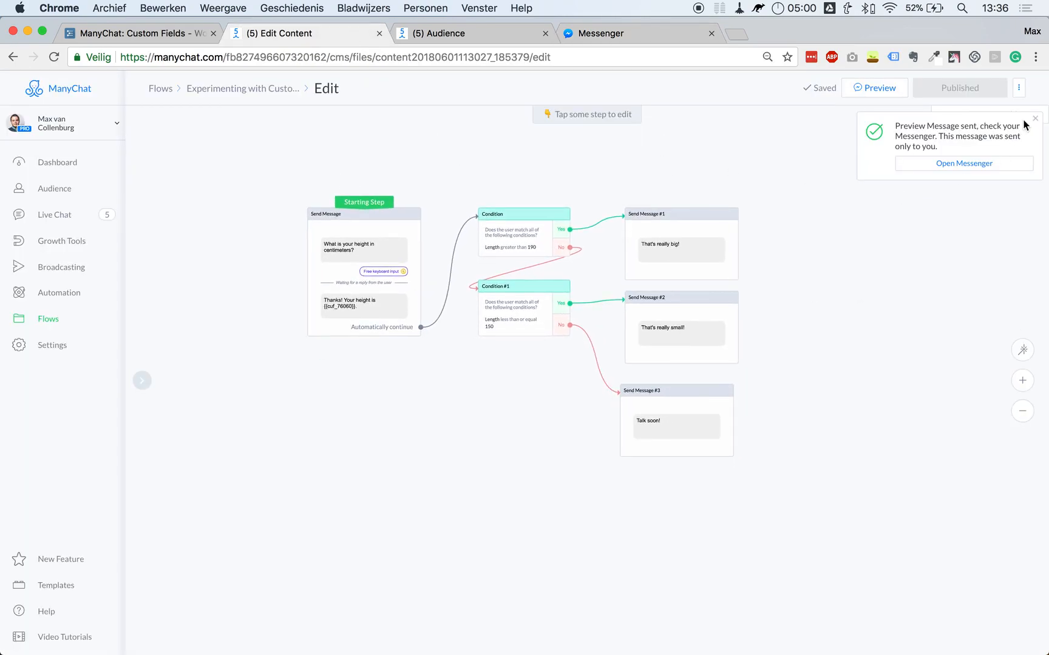
pyautogui.click(1024, 157)
pyautogui.click(939, 170)
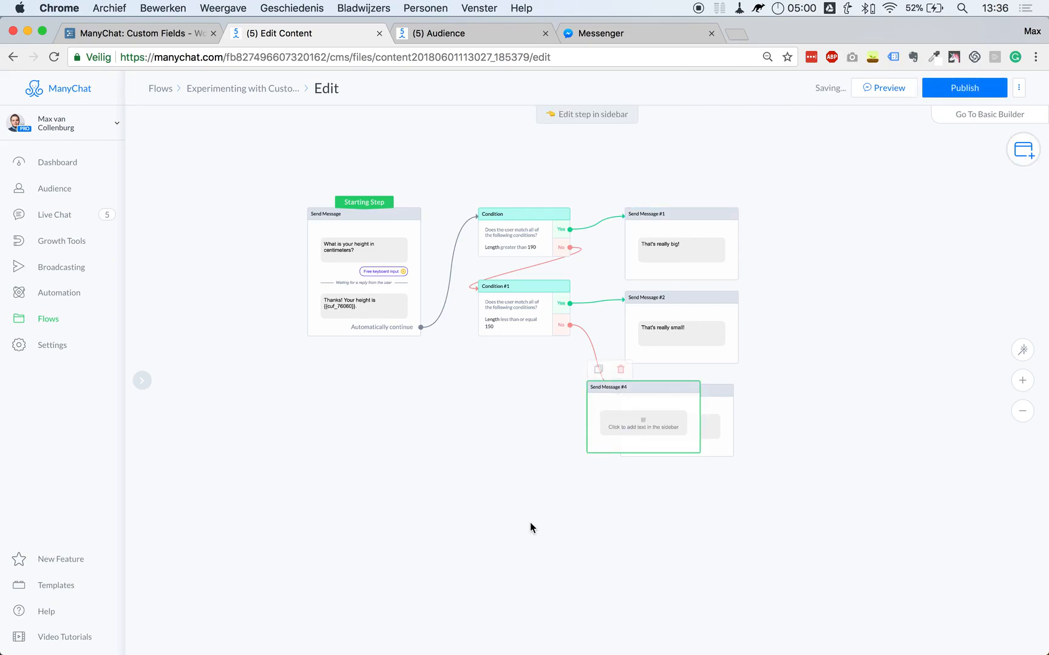
pyautogui.click(352, 507)
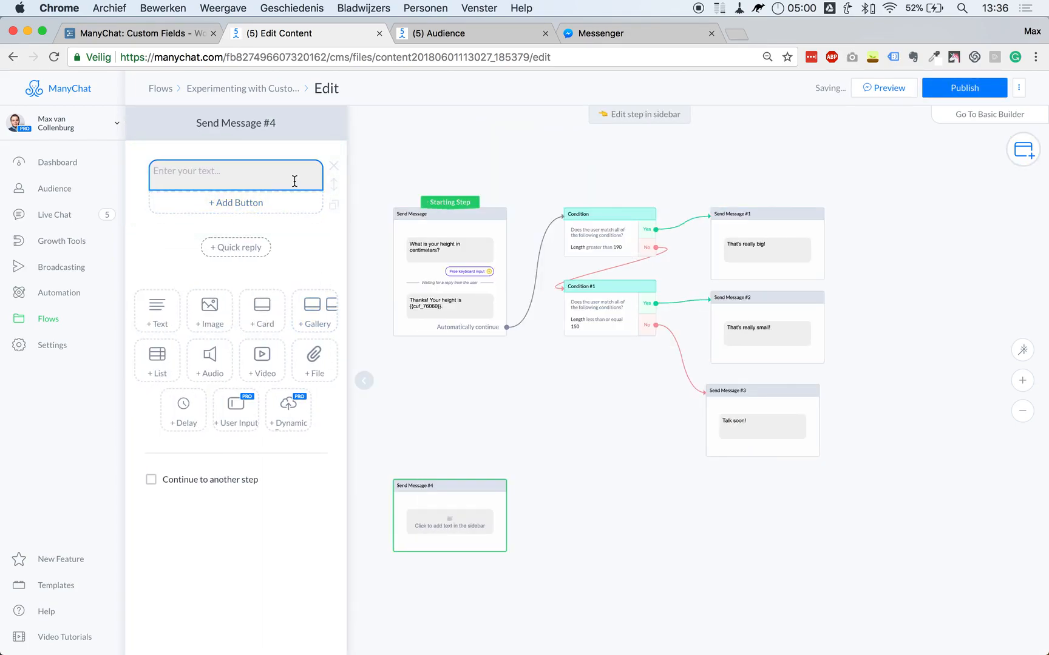
pyautogui.click(243, 184)
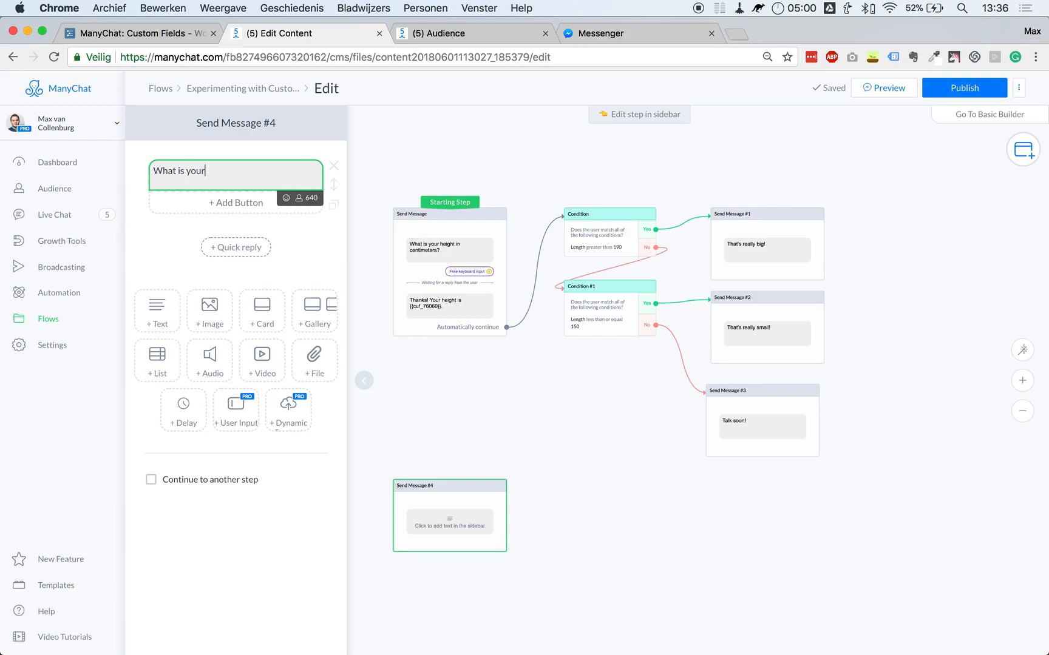
pyautogui.write('What is your email adr')
pyautogui.press('BackSpace')
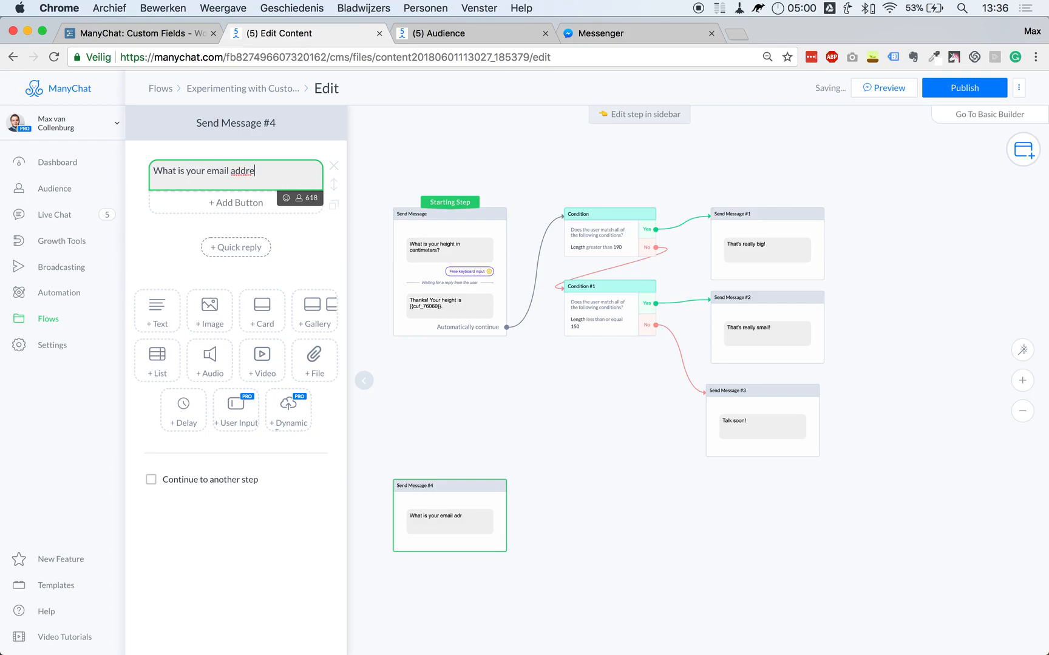
pyautogui.press('super+a')
pyautogui.press('super+c')
# Turn it into a question awaiting free keyboard input and make it the starting step.
pyautogui.click(260, 403)
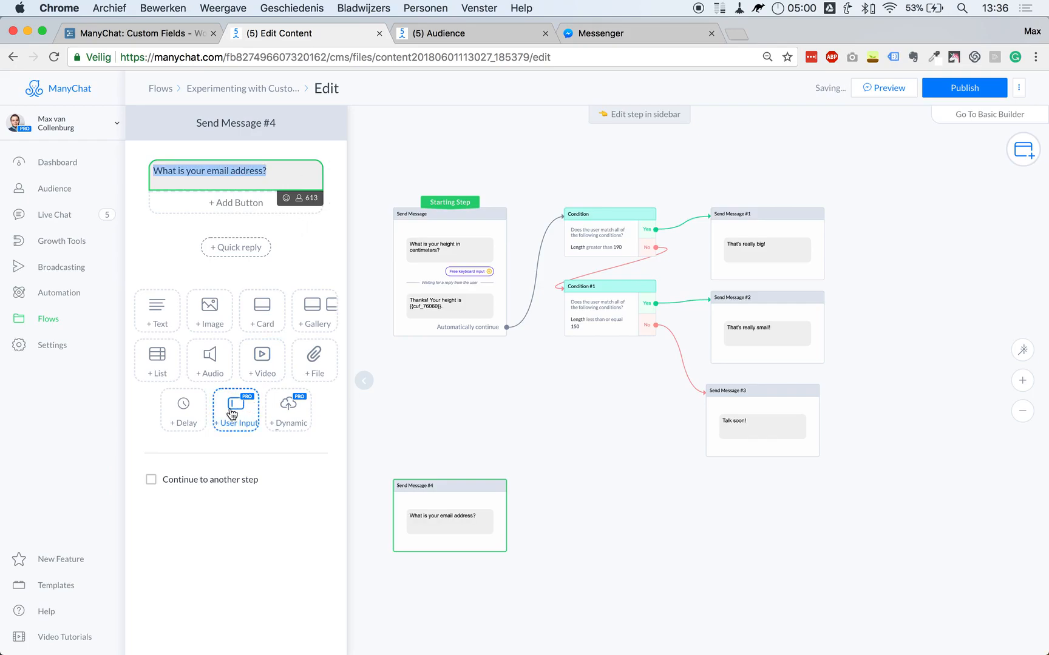
pyautogui.click(227, 257)
pyautogui.press('super+v')
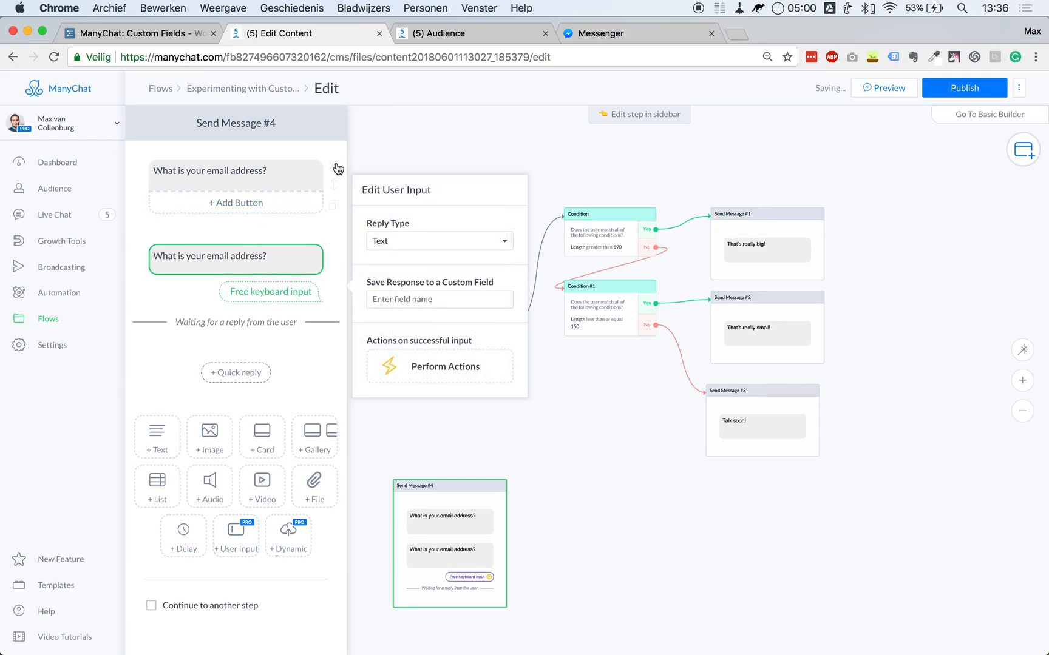
pyautogui.click(334, 166)
pyautogui.click(603, 165)
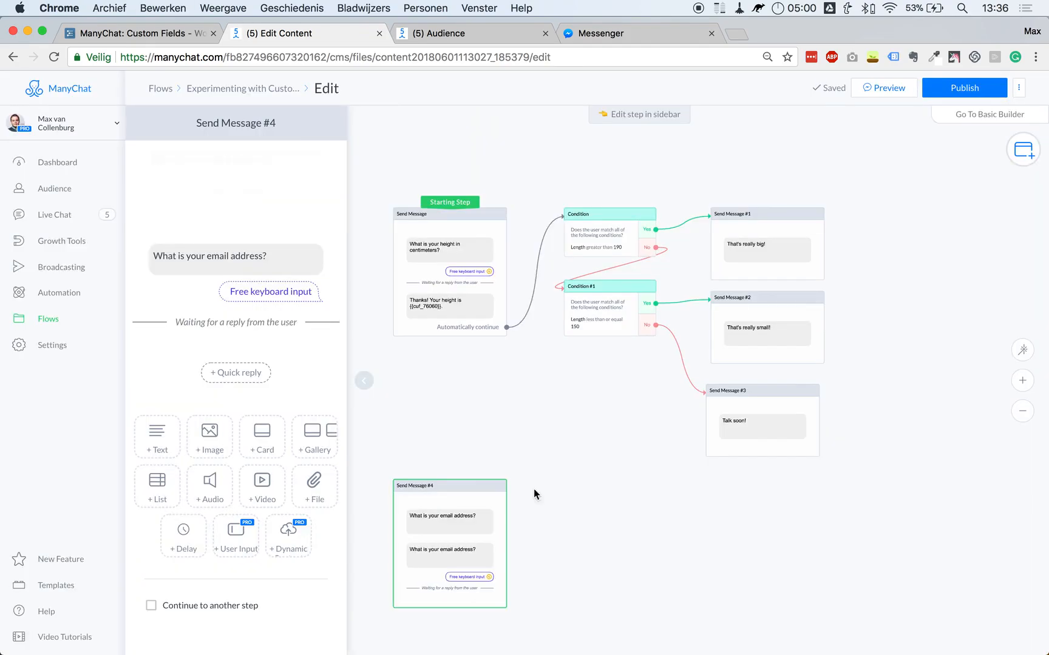
pyautogui.click(259, 220)
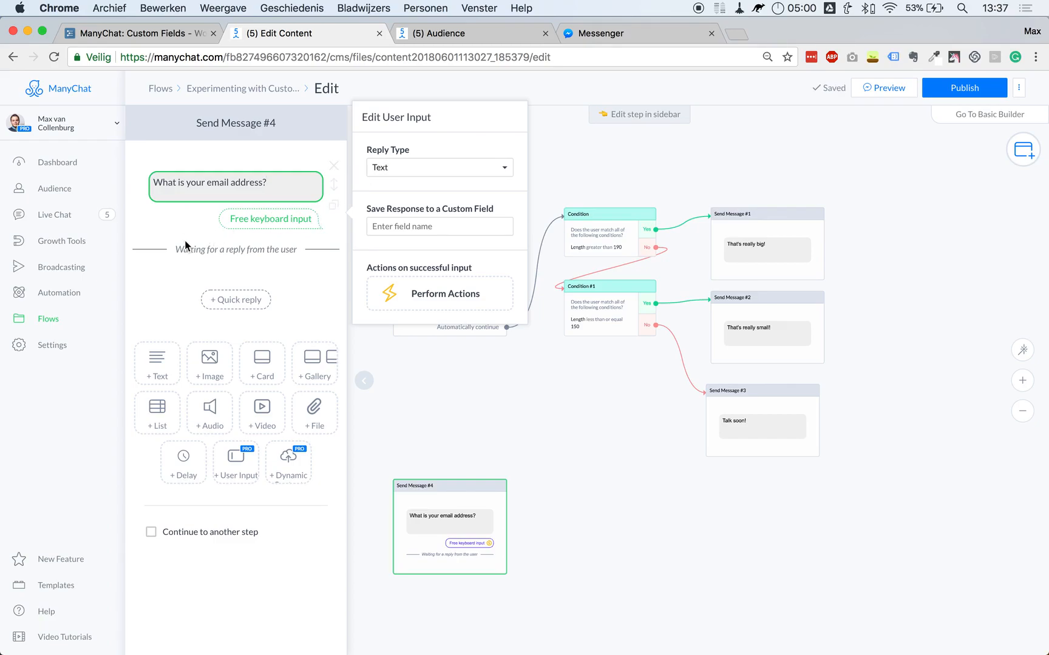
pyautogui.click(642, 156)
pyautogui.moveTo(452, 203); pyautogui.dragTo(456, 516)
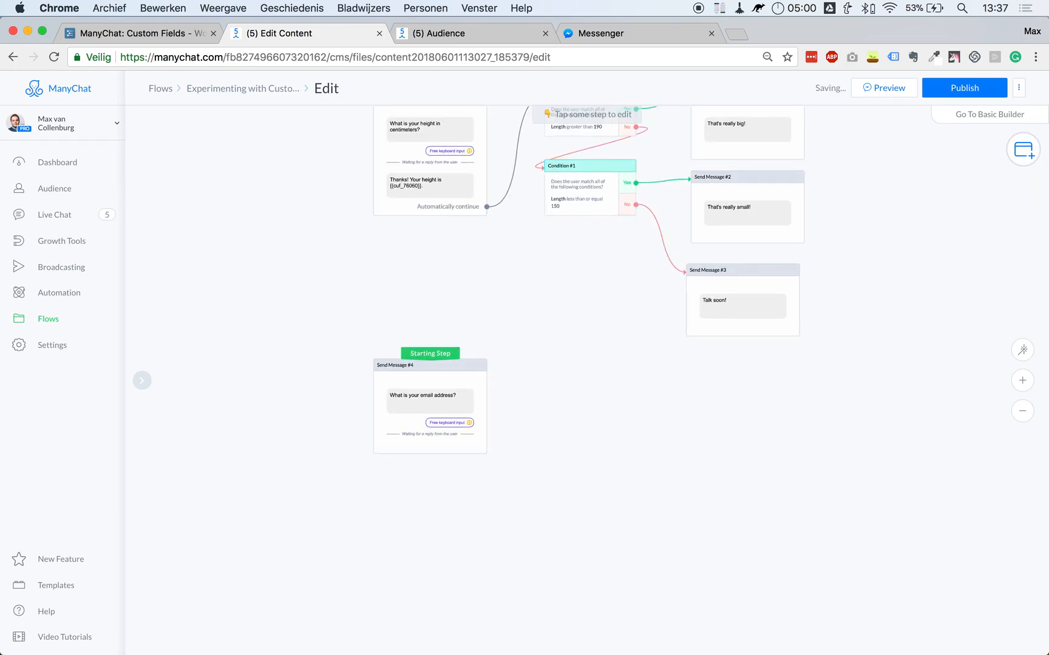
pyautogui.click(604, 36)
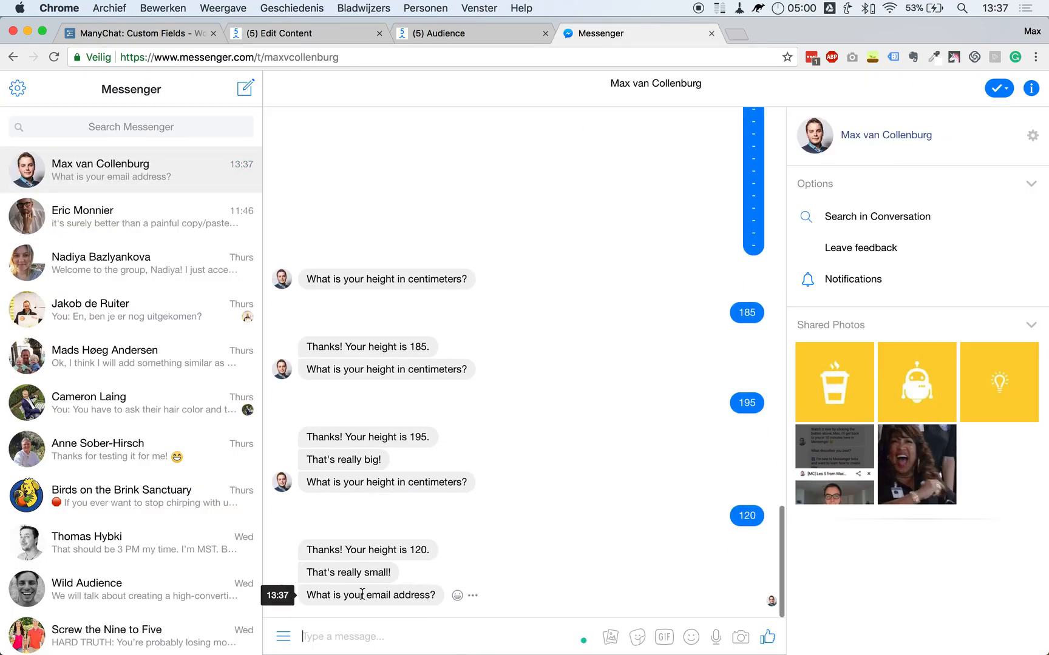
# Set the email question's reply type to Email, remove the Skip button, and save to the Email field.
pyautogui.click(338, 36)
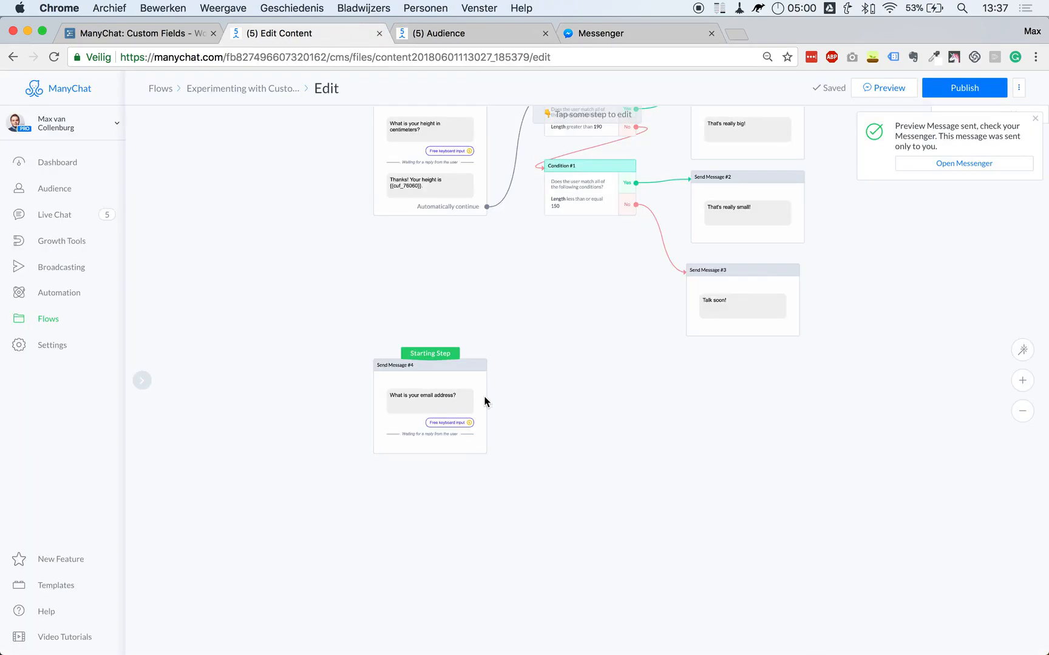
pyautogui.click(458, 418)
pyautogui.click(258, 222)
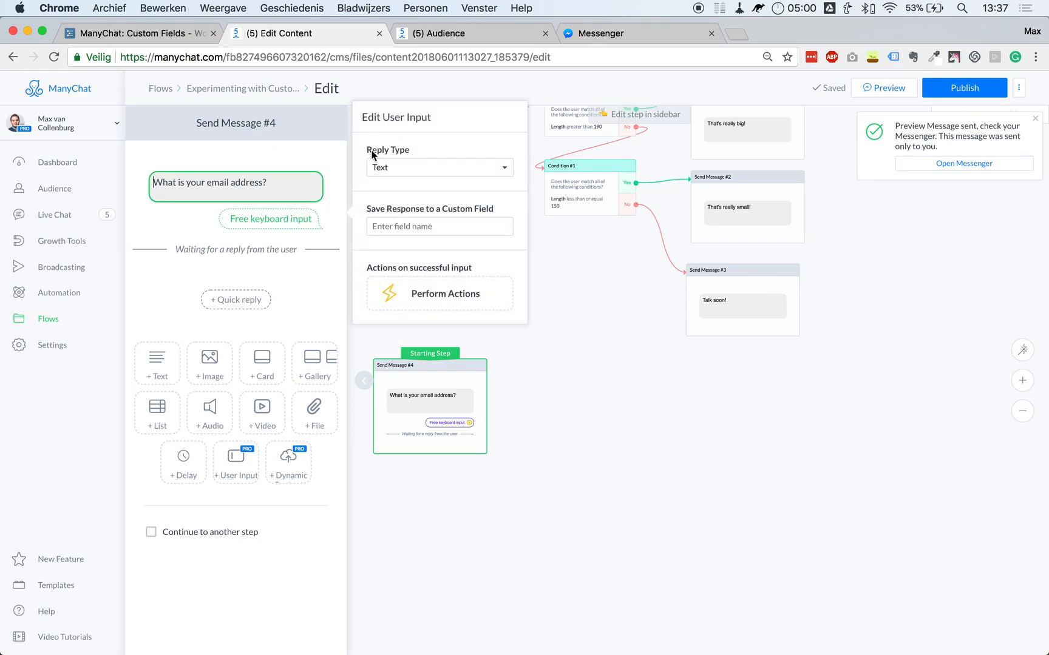
pyautogui.click(395, 170)
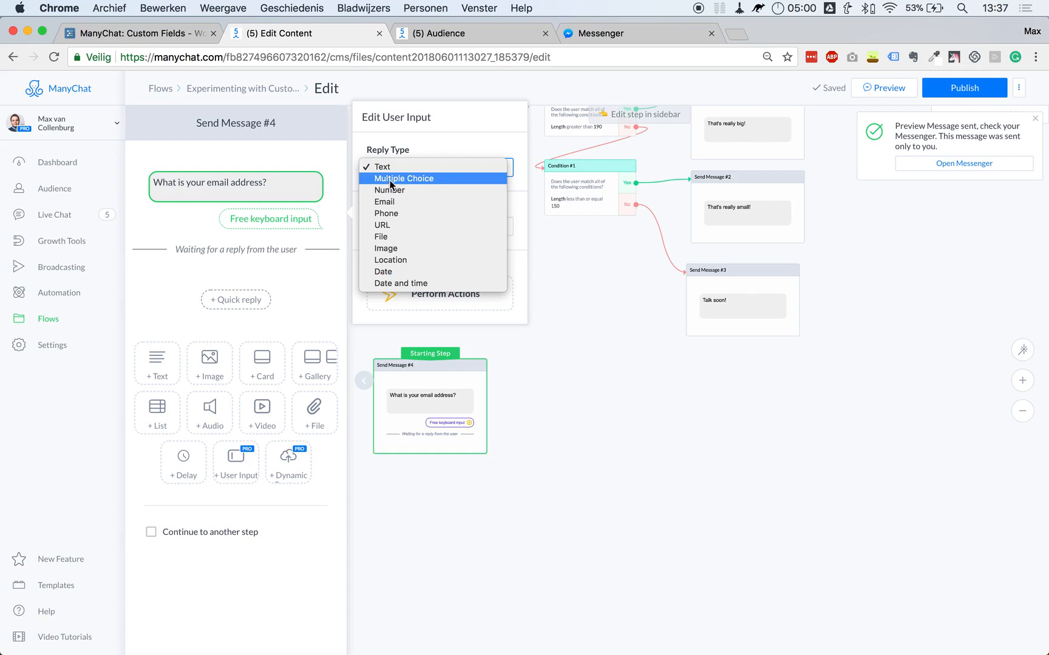
pyautogui.click(387, 202)
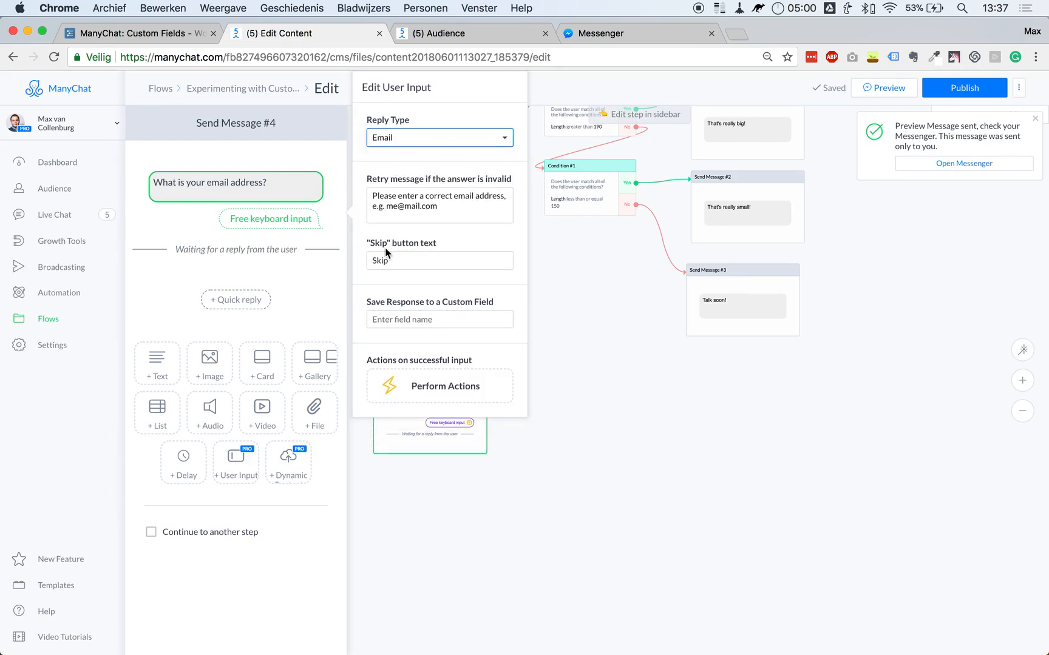
pyautogui.doubleClick(384, 261)
pyautogui.press('BackSpace')
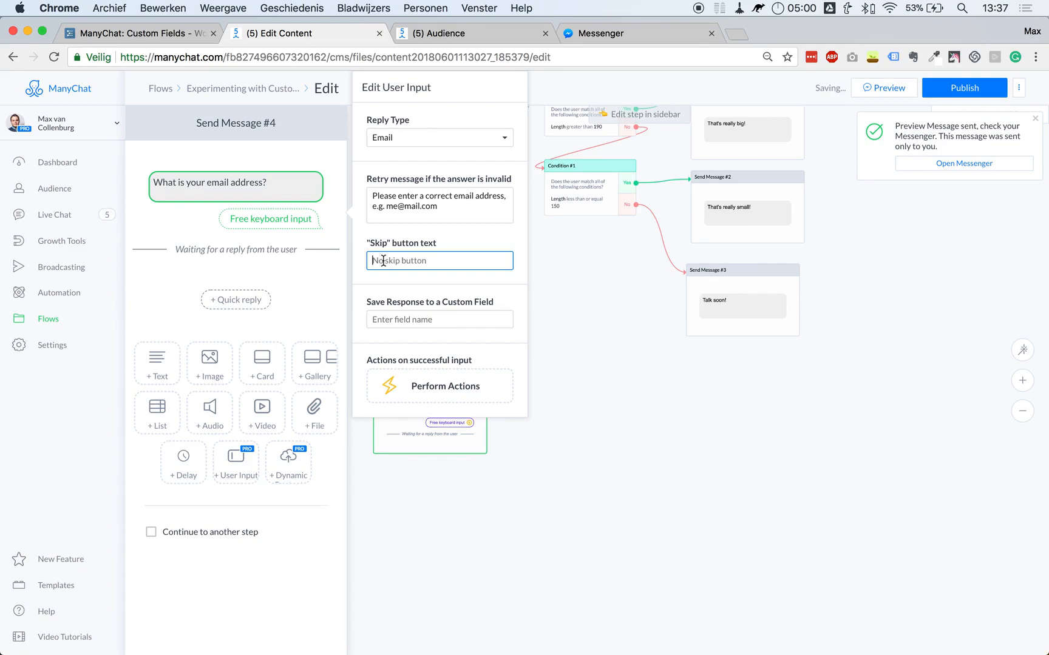
pyautogui.click(428, 315)
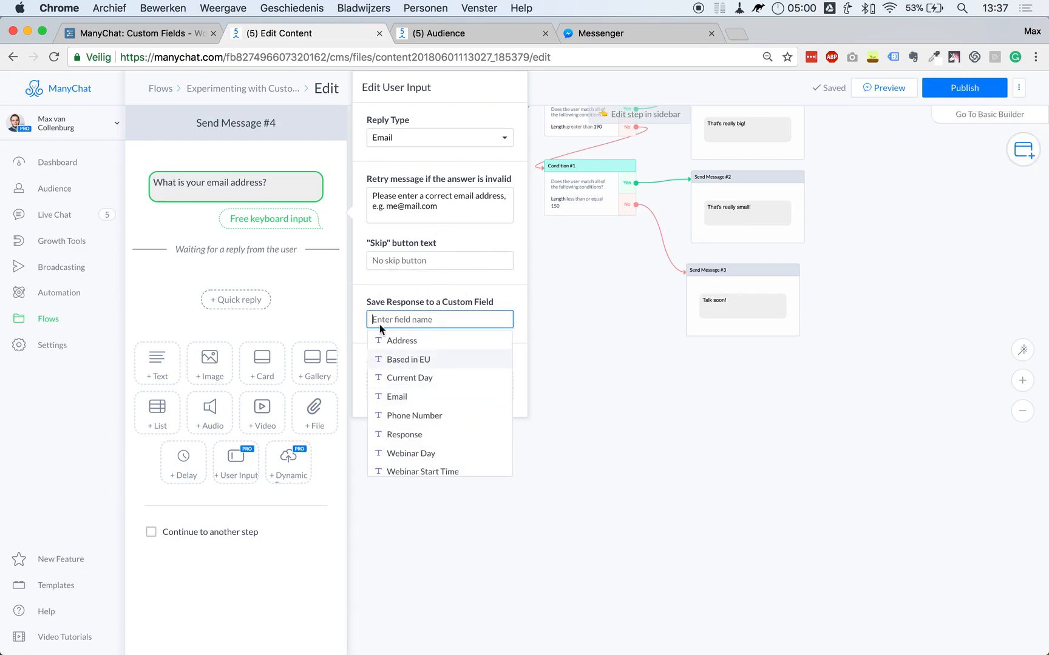
pyautogui.click(400, 397)
pyautogui.click(623, 459)
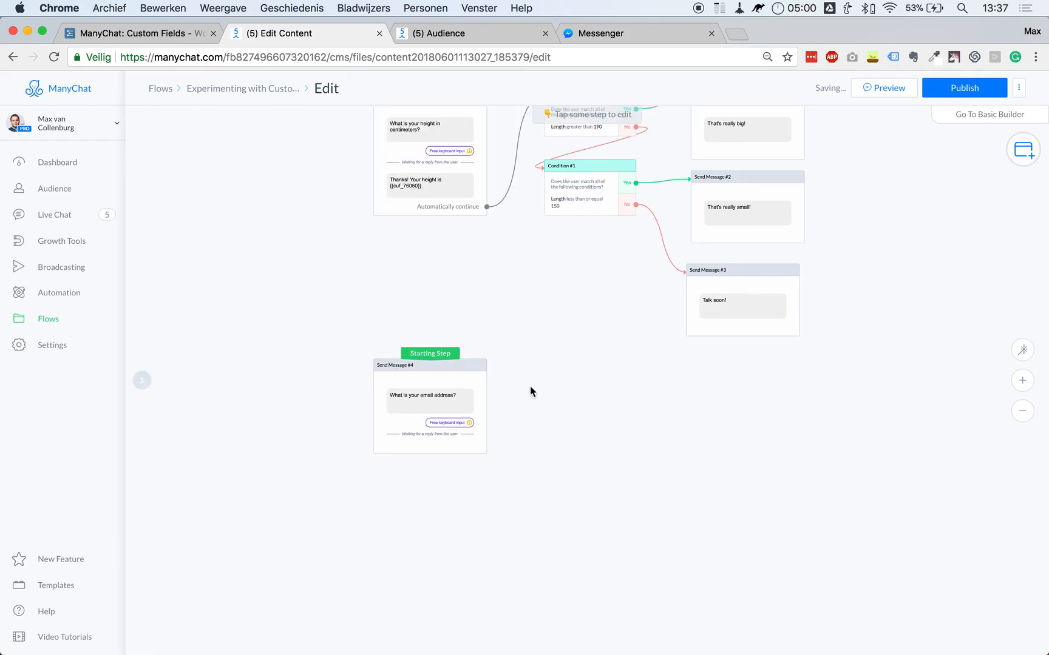
# Add a text 'Ok, I'll send your Checklist to' followed by the Email field and ':'.
pyautogui.click(441, 442)
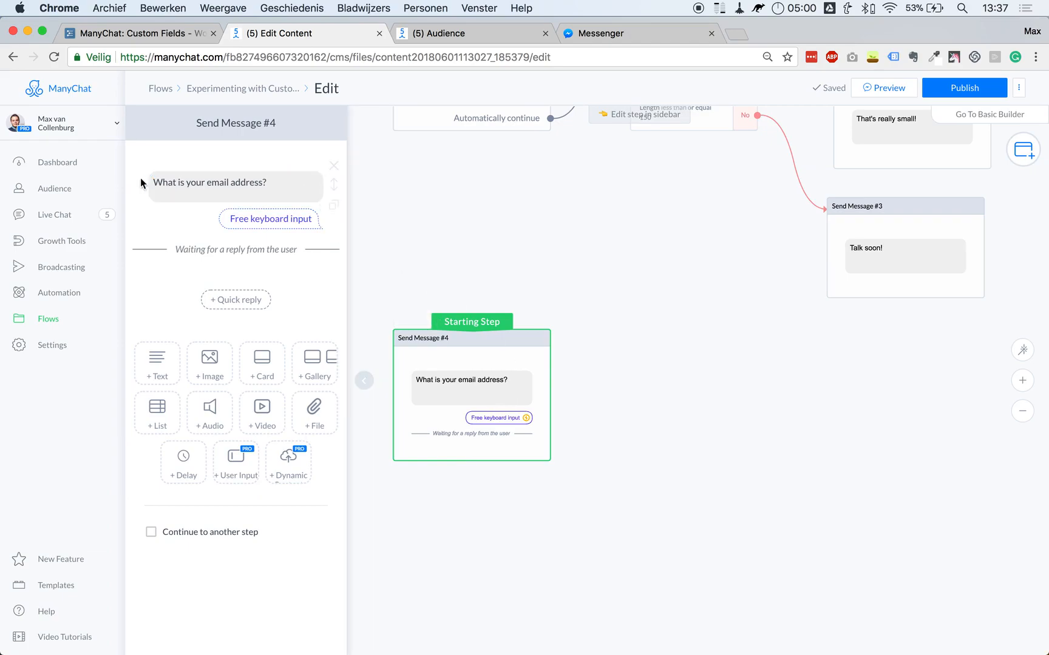
pyautogui.click(157, 362)
pyautogui.click(185, 298)
pyautogui.write("Ok, I'll send m")
pyautogui.press('BackSpace')
pyautogui.press('BackSpace')
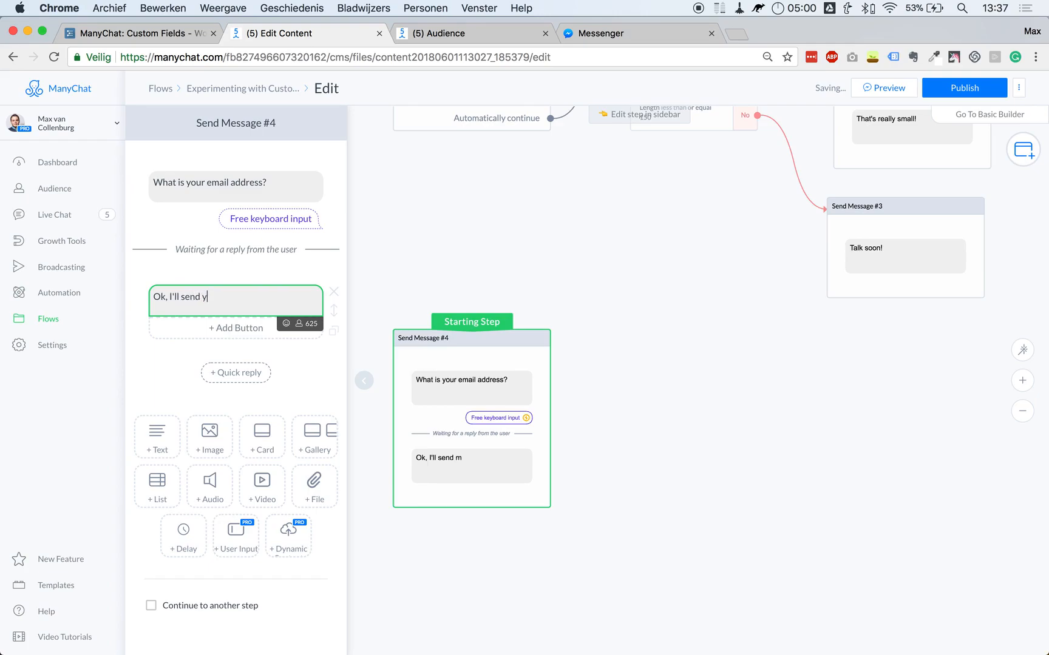
pyautogui.write('your Checklist to')
pyautogui.click(300, 326)
pyautogui.scroll(-5, 228, 377)
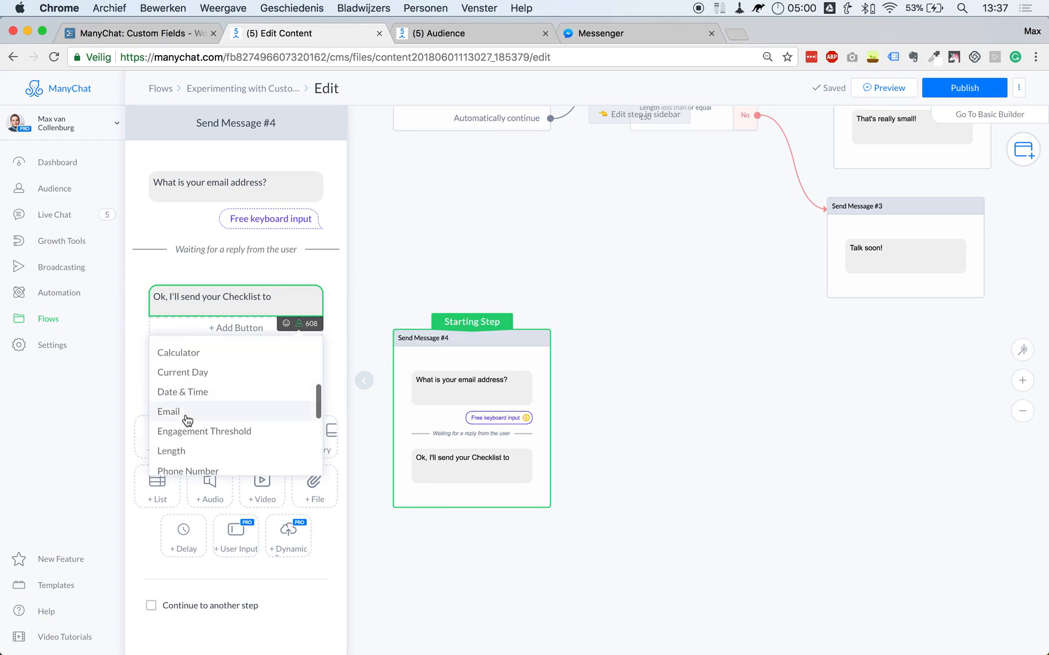
pyautogui.click(195, 422)
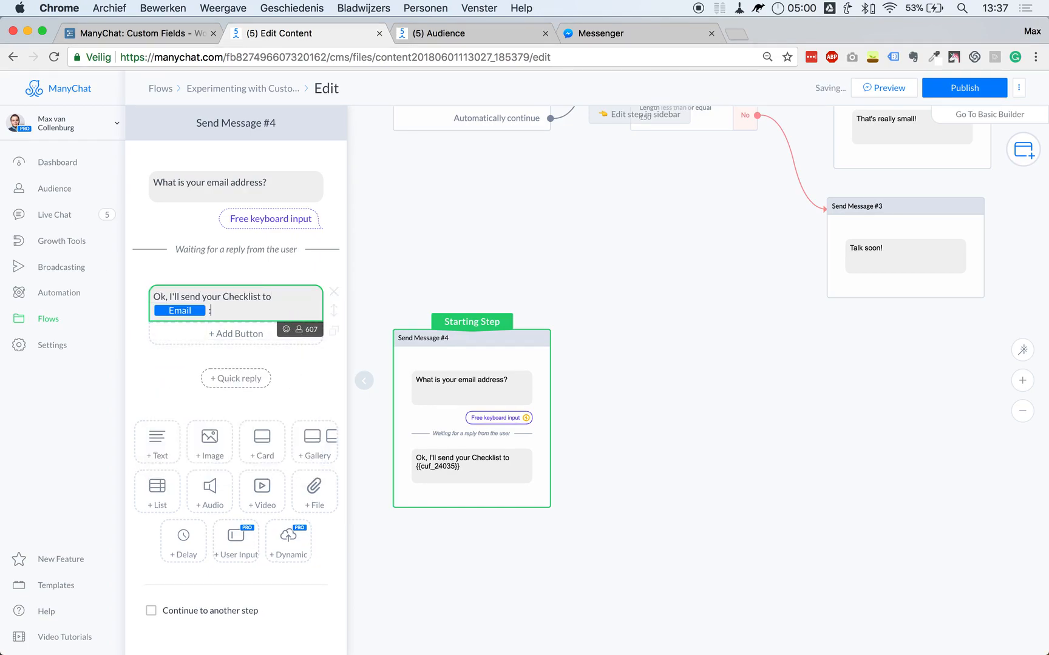
pyautogui.write(':')
pyautogui.click(381, 279)
# Publish the updated flow and send a preview to the Messenger test chat.
pyautogui.click(962, 89)
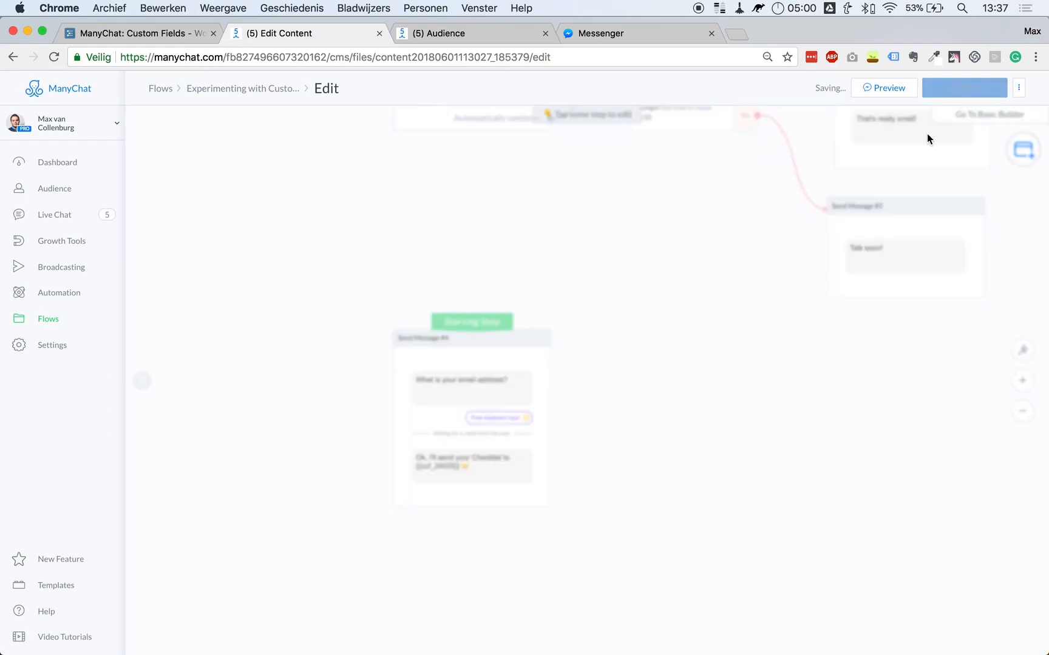
pyautogui.click(870, 91)
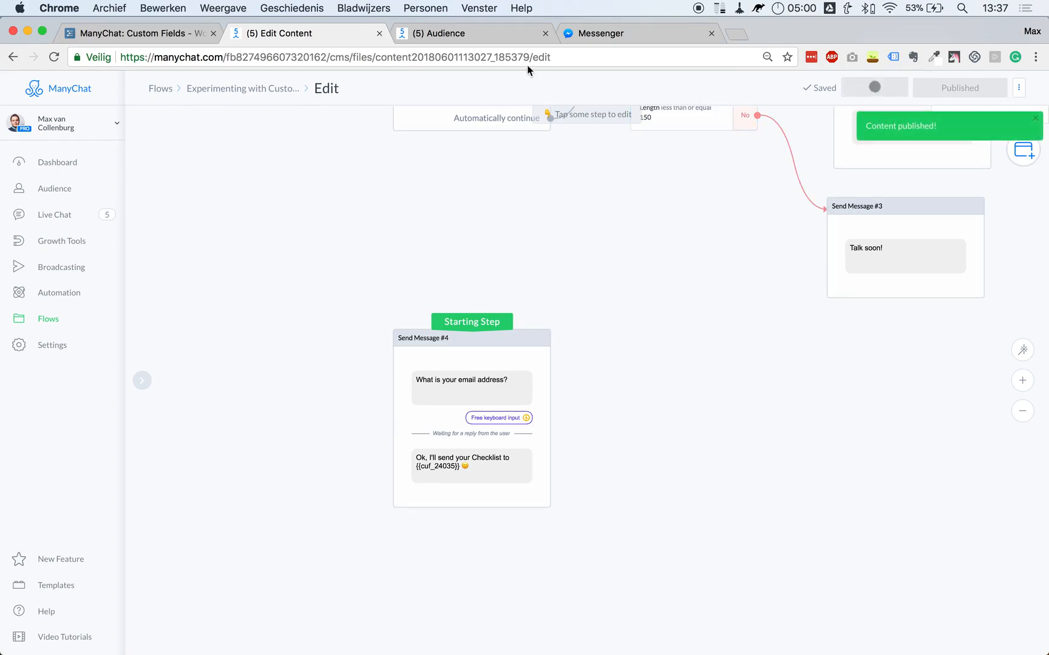
pyautogui.click(587, 30)
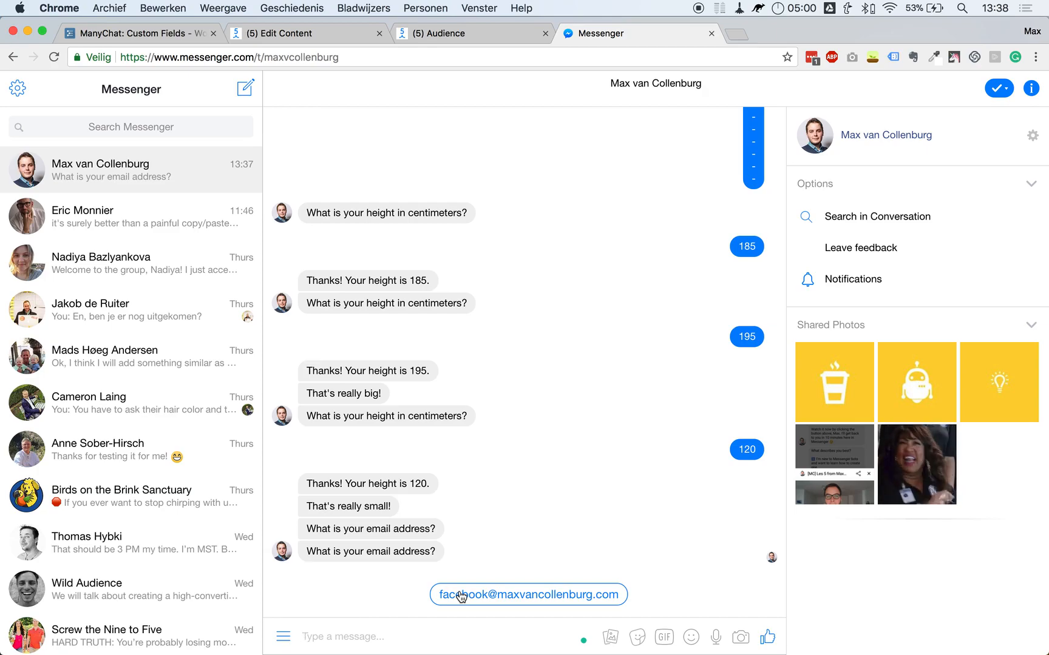
# Answer with the suggested email address and highlight the bot's 'Ok, I'll send your Checklist to' reply.
pyautogui.click(490, 597)
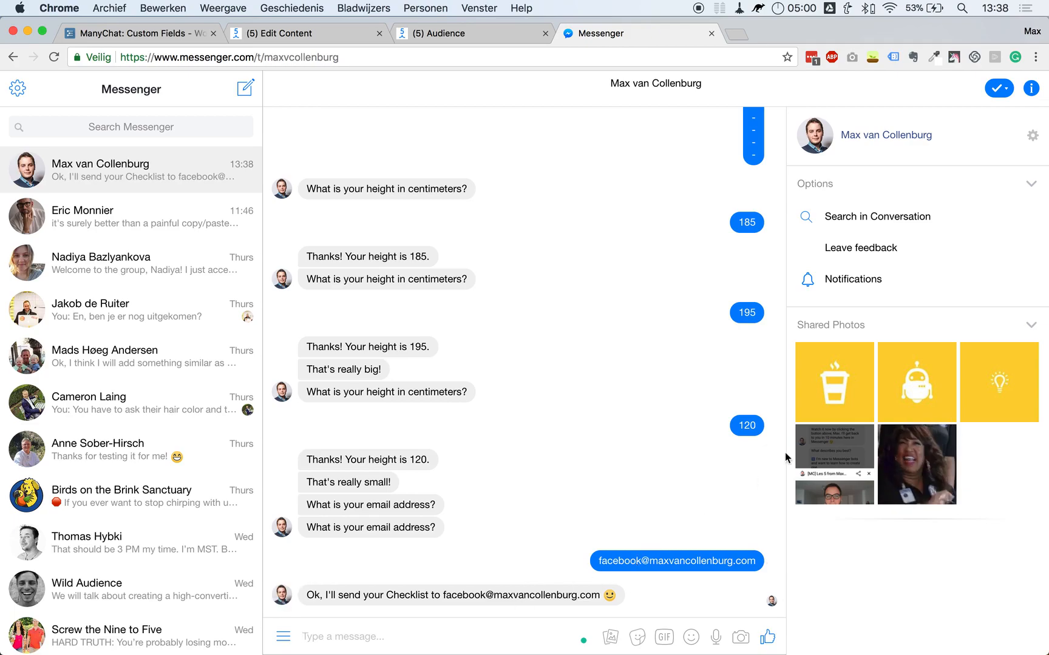
pyautogui.tripleClick(311, 594)
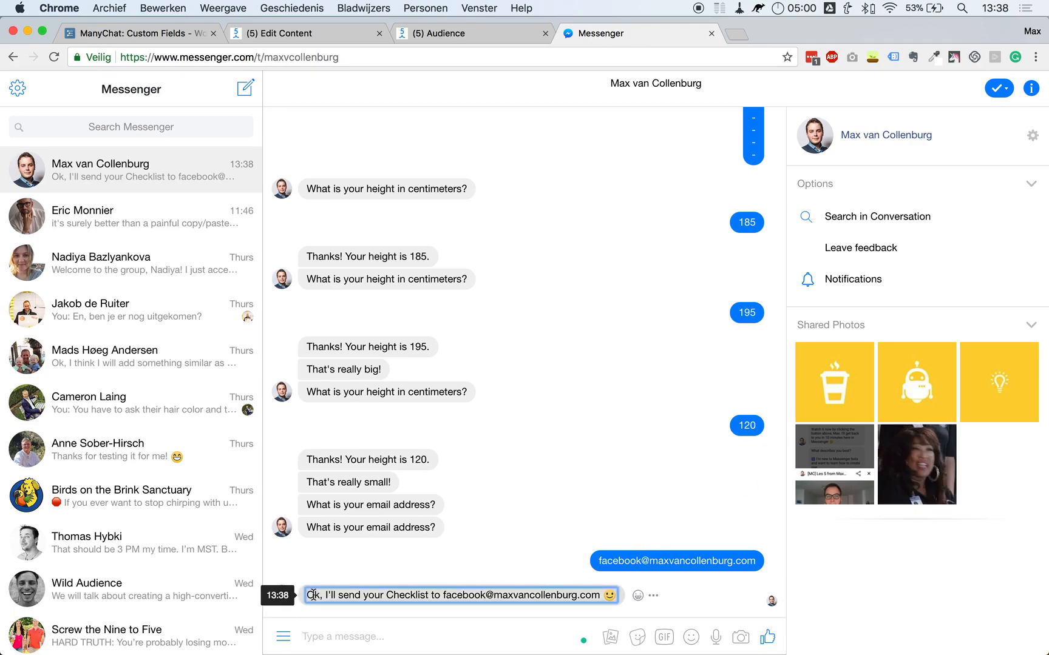
pyautogui.click(398, 599)
pyautogui.moveTo(457, 594); pyautogui.dragTo(586, 595)
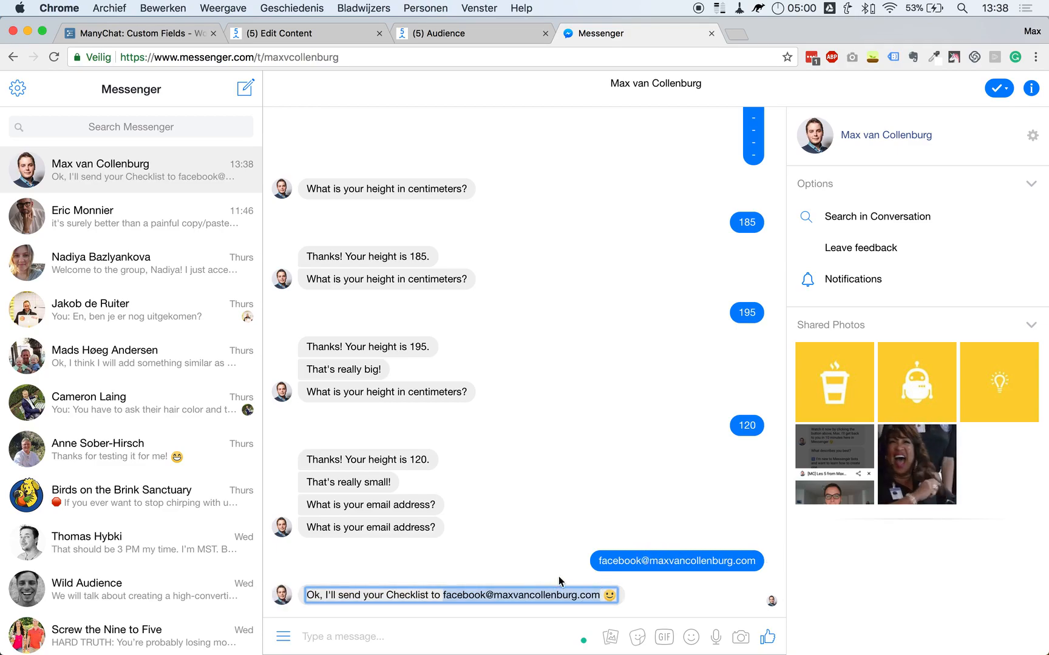
# Let Send Message #4 continue to another step, a new Condition.
pyautogui.click(285, 33)
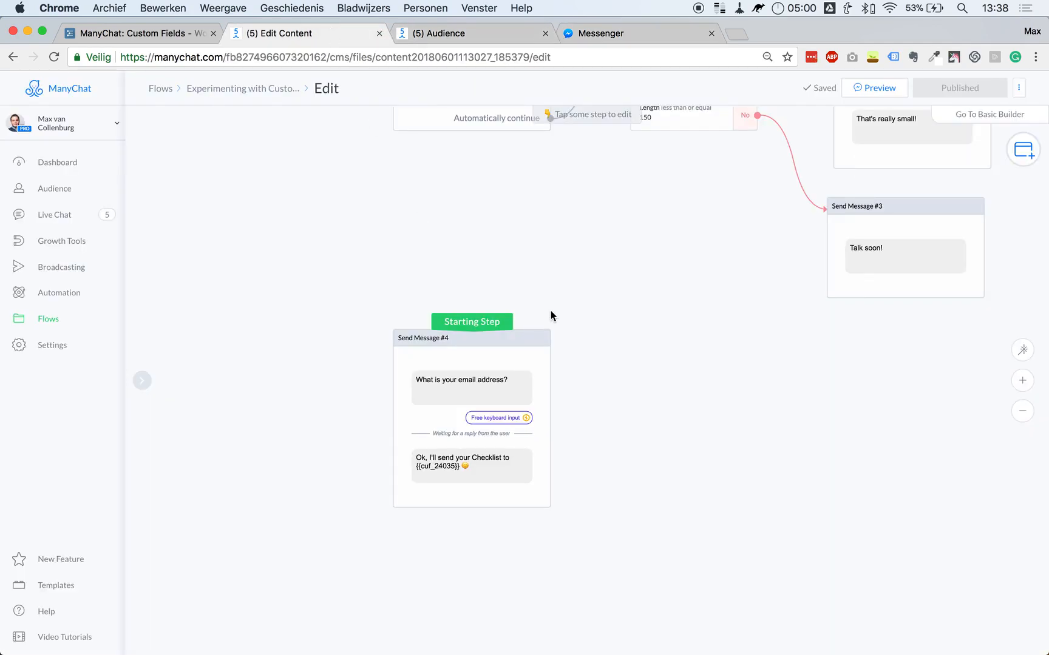
pyautogui.click(494, 417)
pyautogui.click(151, 611)
pyautogui.moveTo(552, 497); pyautogui.dragTo(597, 333)
pyautogui.click(631, 392)
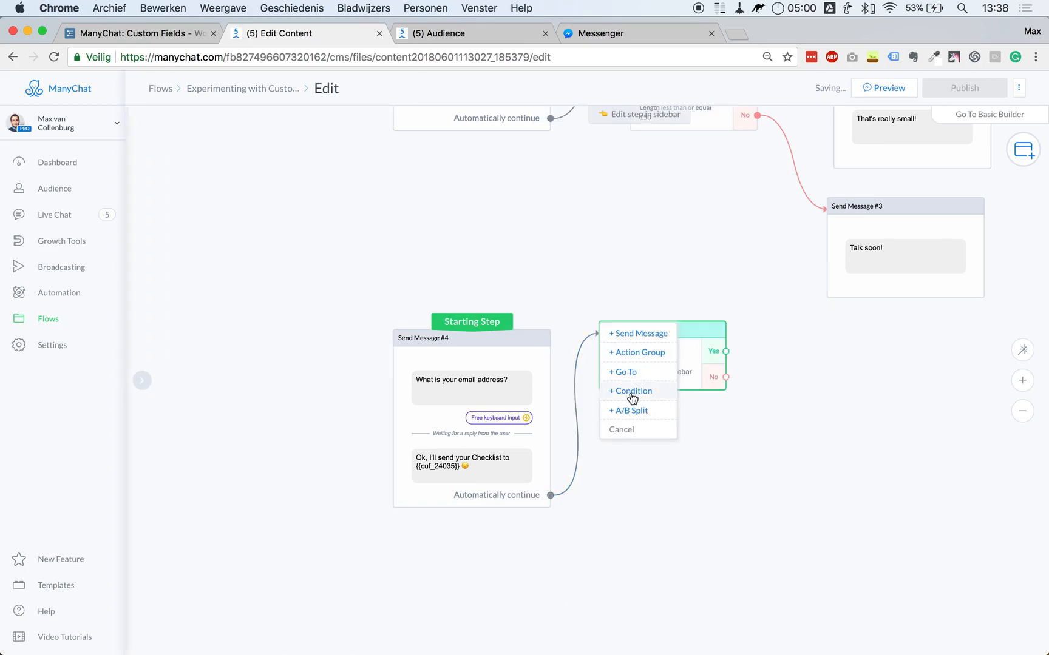
pyautogui.click(234, 205)
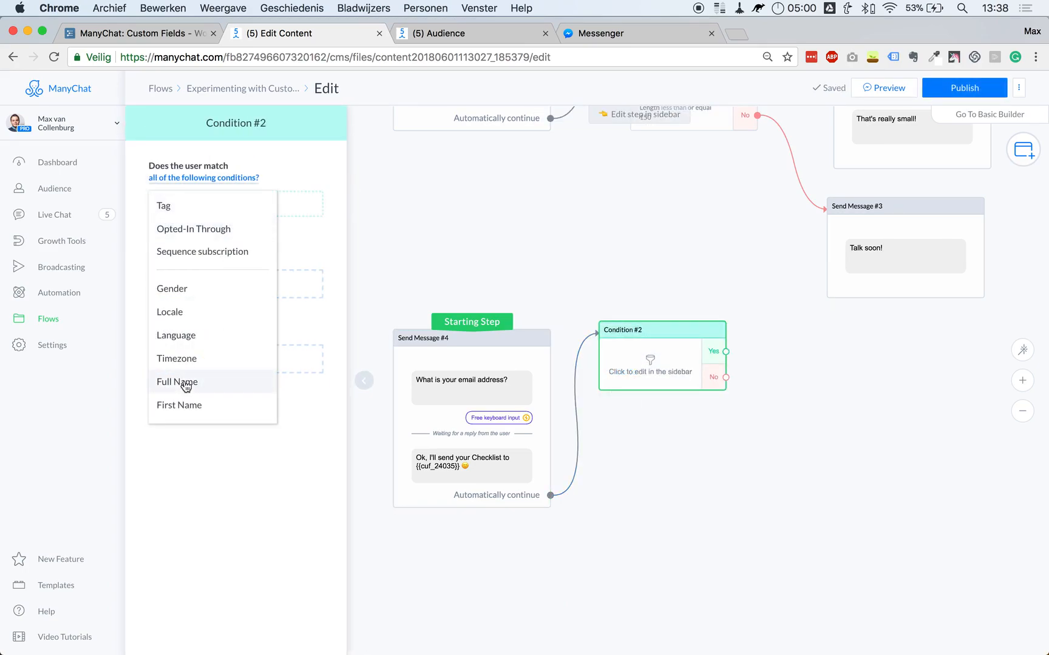
pyautogui.scroll(-2, 193, 376)
pyautogui.scroll(-8, 193, 368)
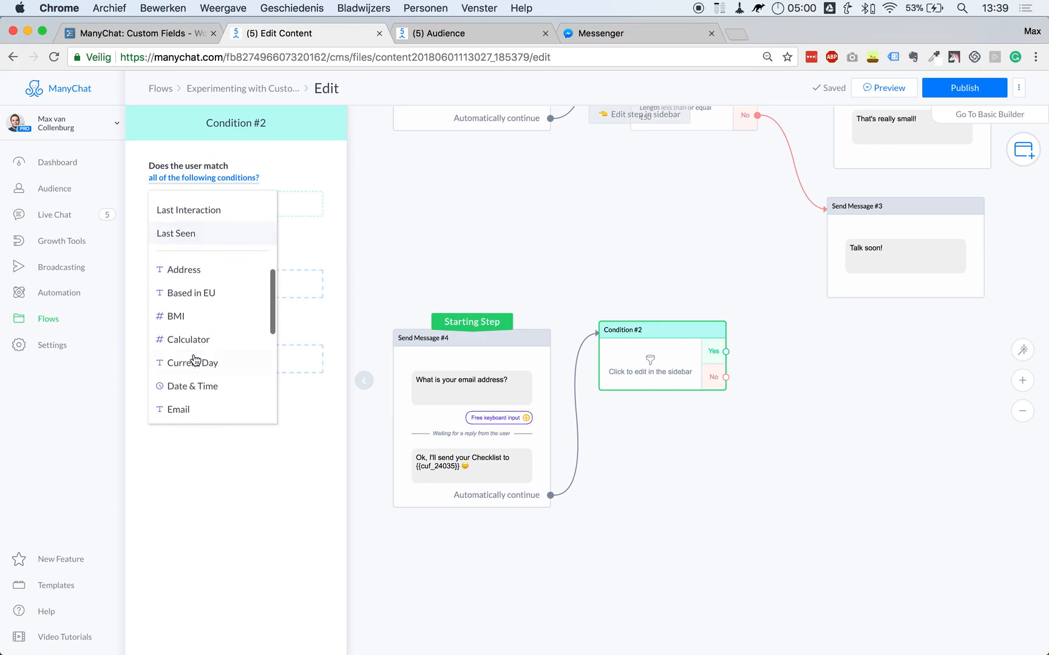
pyautogui.click(179, 409)
pyautogui.click(226, 252)
pyautogui.click(304, 211)
pyautogui.write('@gmail')
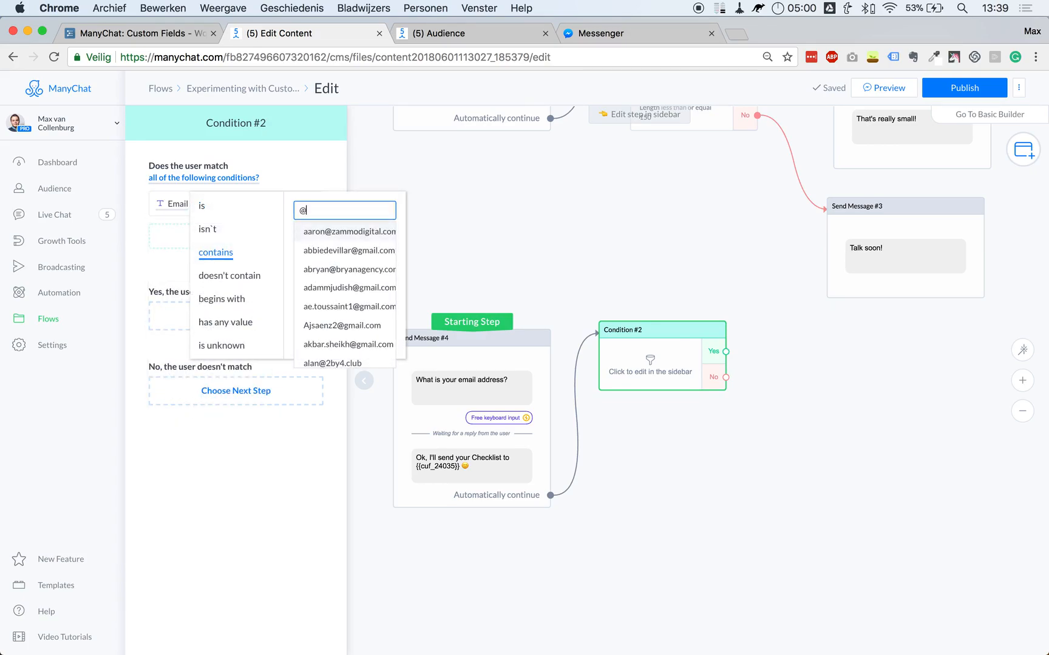
pyautogui.click(567, 192)
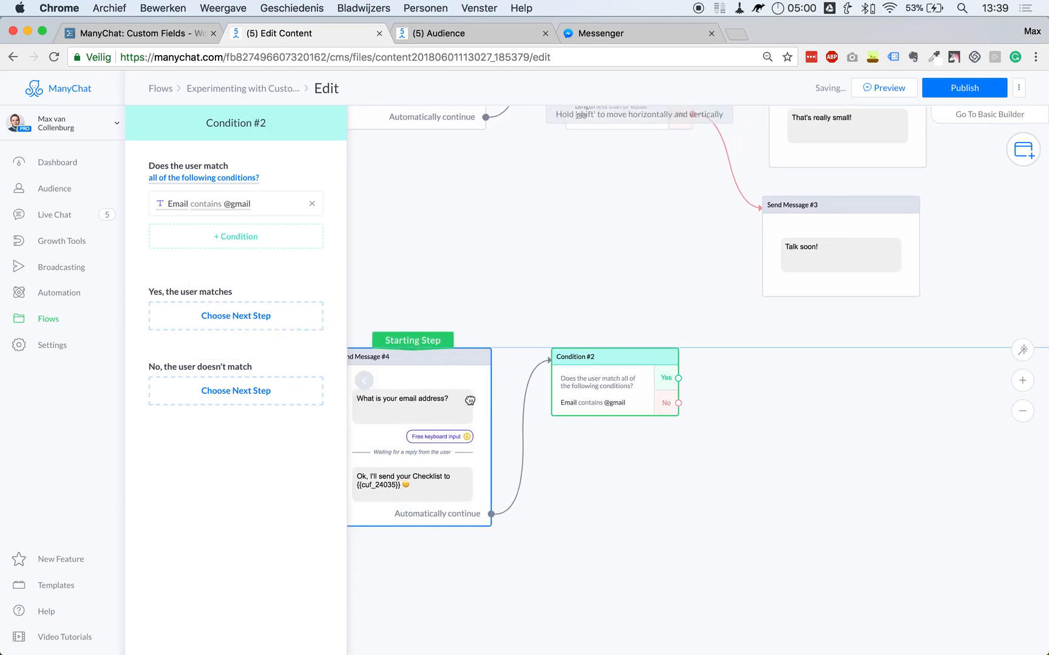
pyautogui.click(551, 309)
pyautogui.moveTo(678, 378); pyautogui.dragTo(733, 344)
# Write Send Message #5 telling Gmail users to check their promotion folder, where the email often ends up.
pyautogui.click(805, 339)
pyautogui.click(299, 185)
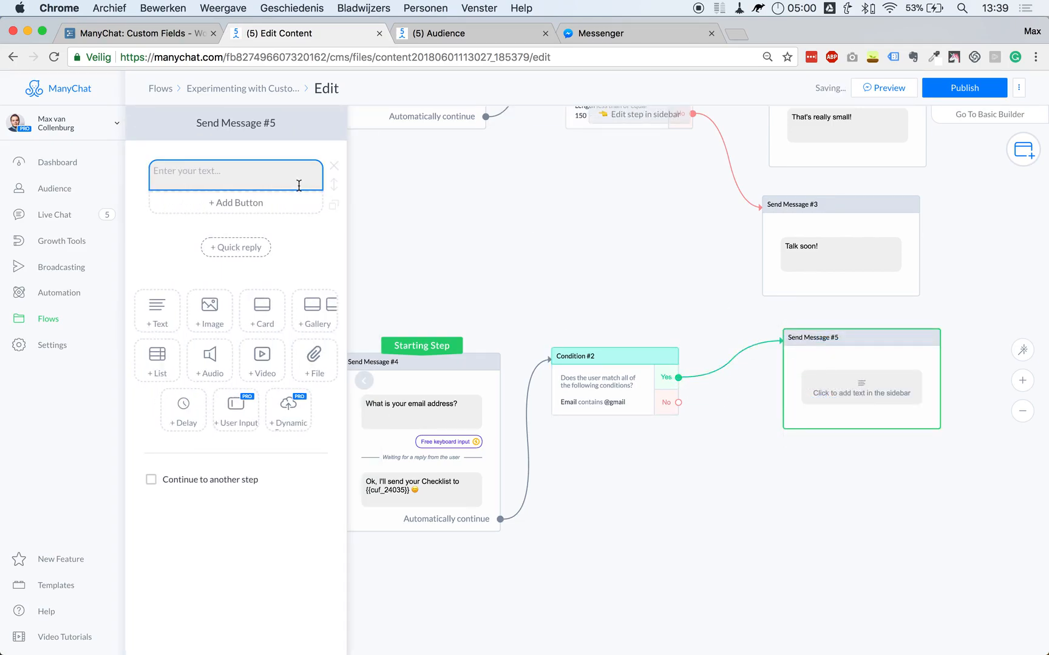
pyautogui.write('Please k')
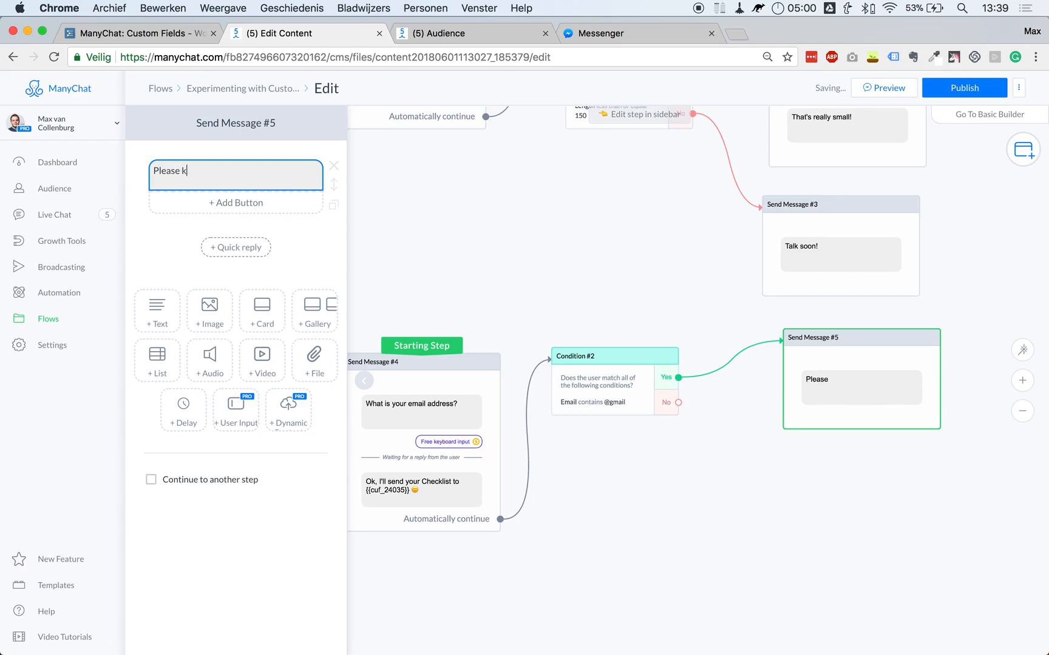
pyautogui.write('eep in mind to al')
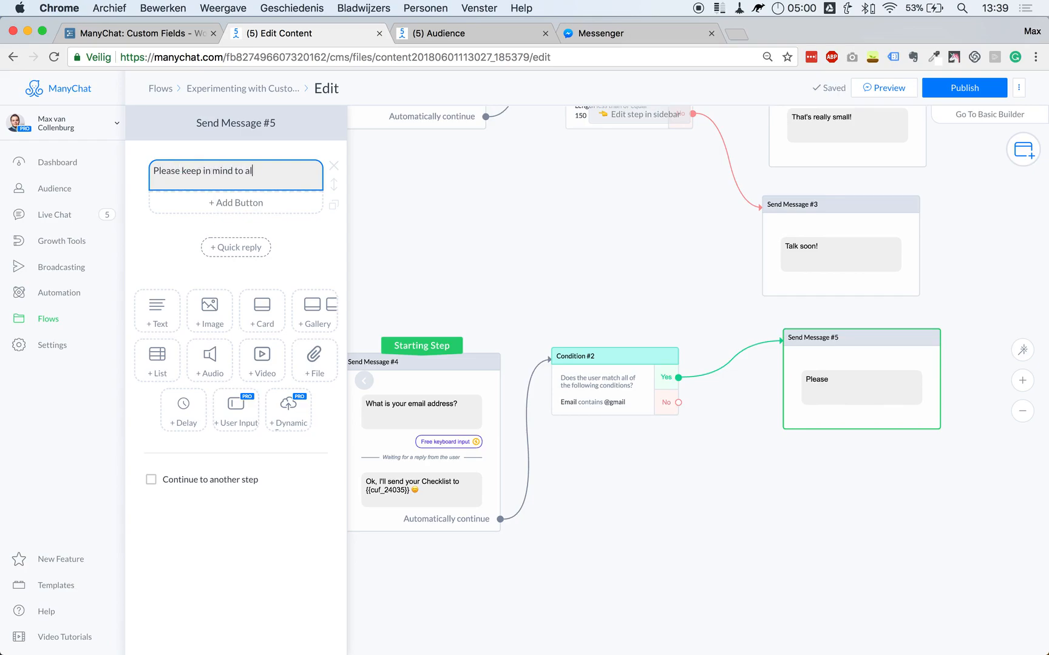
pyautogui.write('so check your promotio')
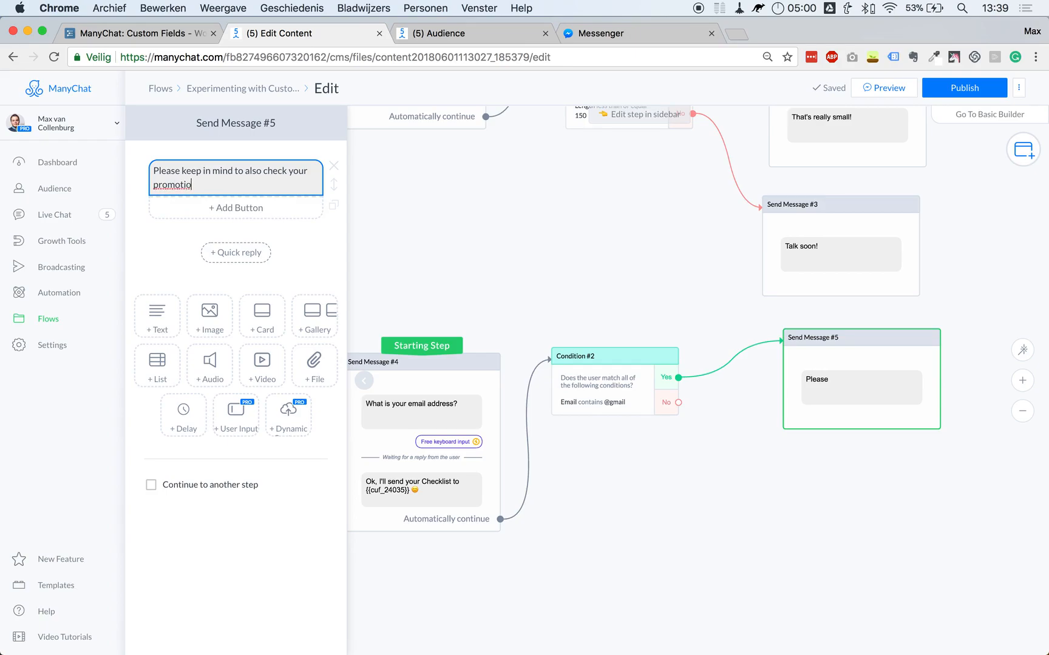
pyautogui.write('n folder, it')
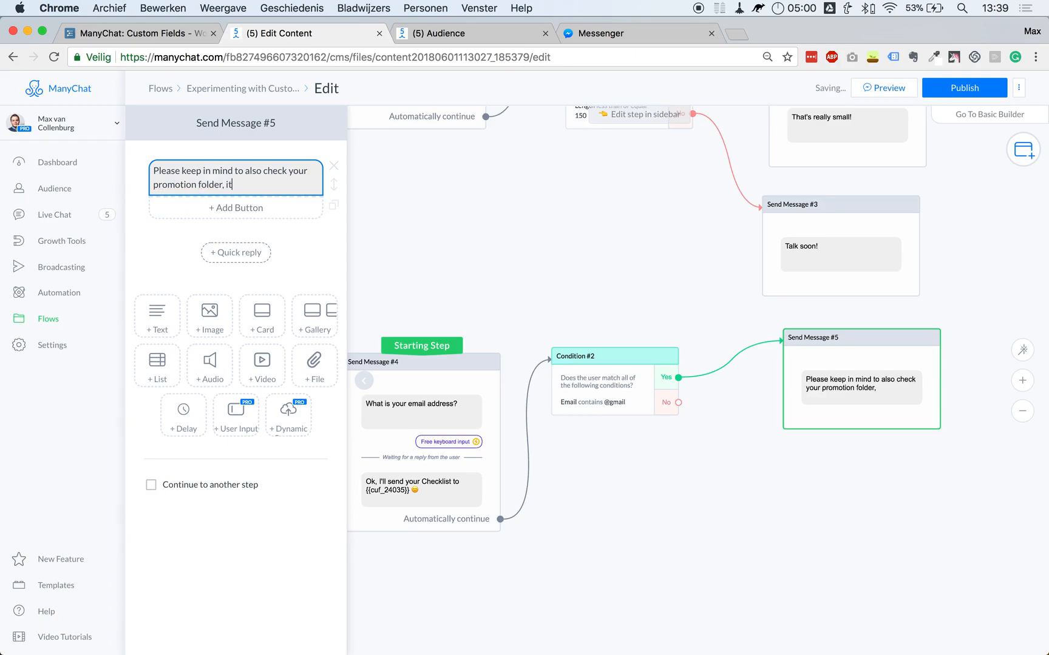
pyautogui.write('because it')
pyautogui.write(' often unds up in there with Gmail.')
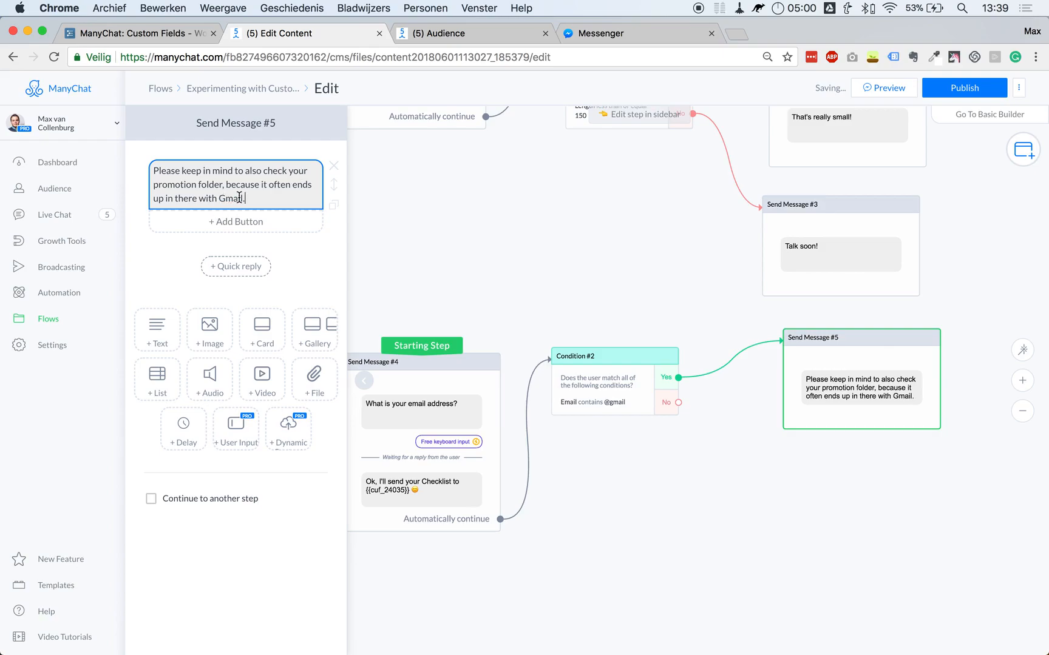
pyautogui.doubleClick(239, 197)
pyautogui.click(509, 319)
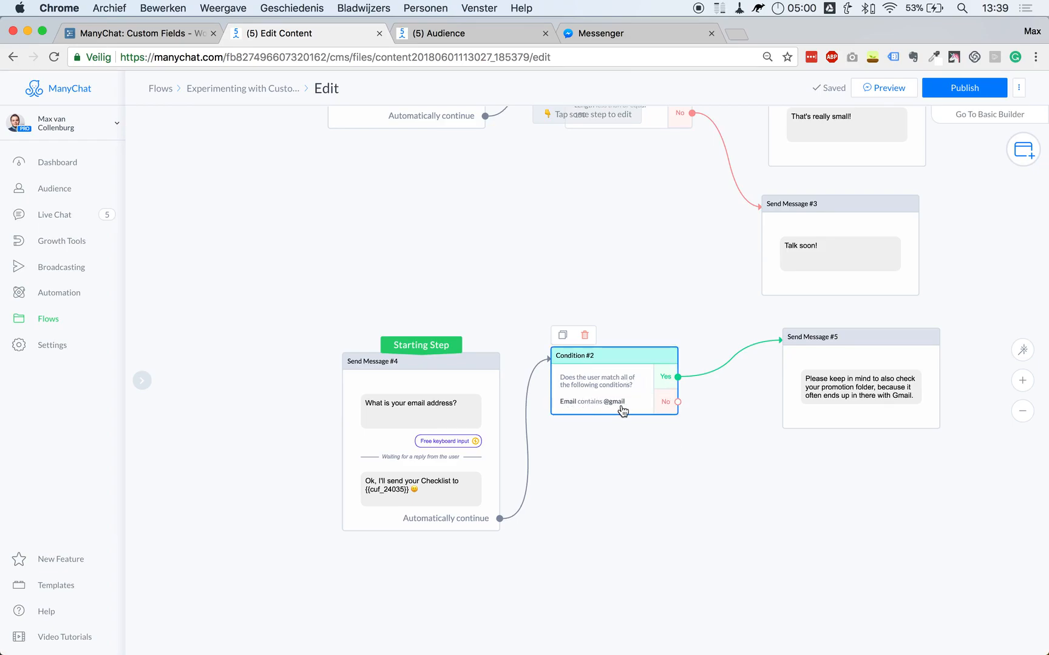
# Add Condition #3 on the Gmail check's No branch, testing Email contains hotmail.
pyautogui.moveTo(680, 405); pyautogui.dragTo(565, 442)
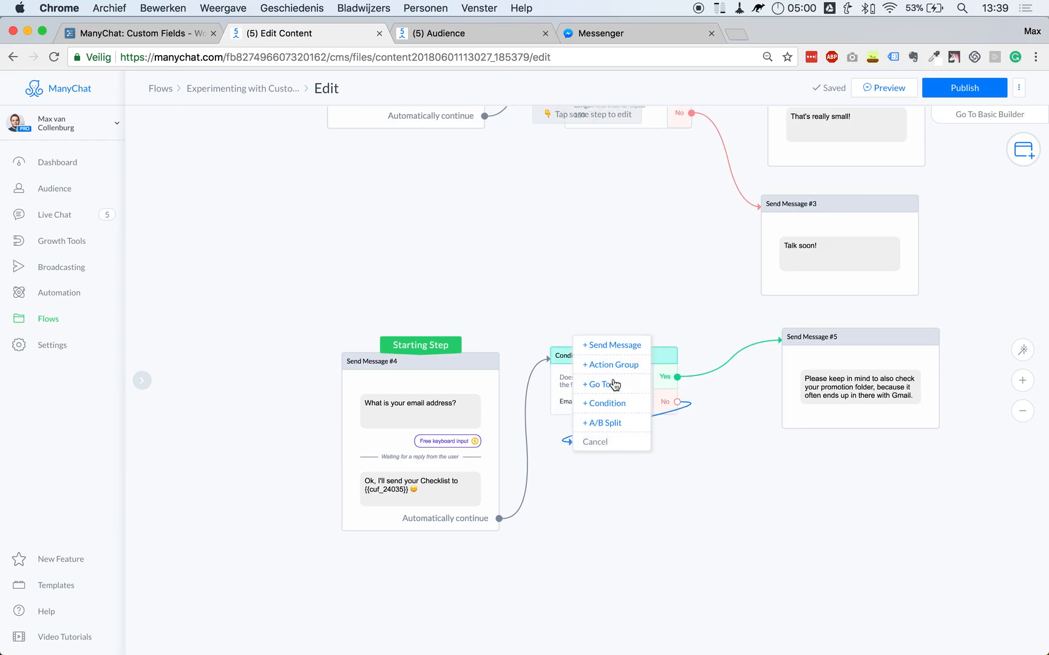
pyautogui.click(607, 403)
pyautogui.click(223, 207)
pyautogui.scroll(-10, 210, 328)
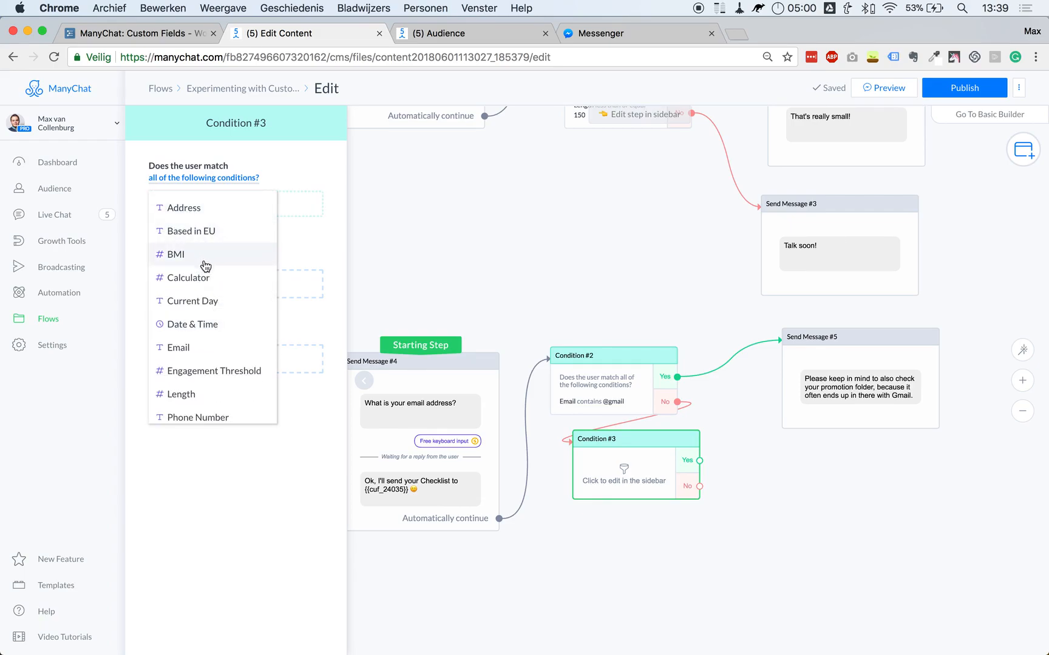
pyautogui.click(198, 348)
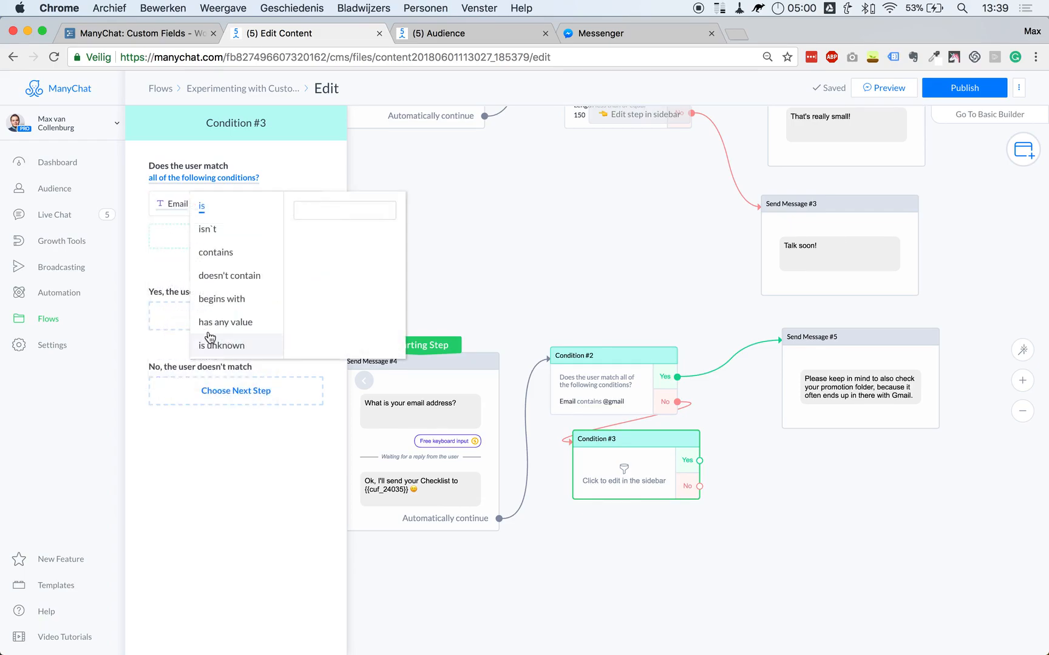
pyautogui.click(230, 249)
pyautogui.click(314, 210)
pyautogui.write('hotmail')
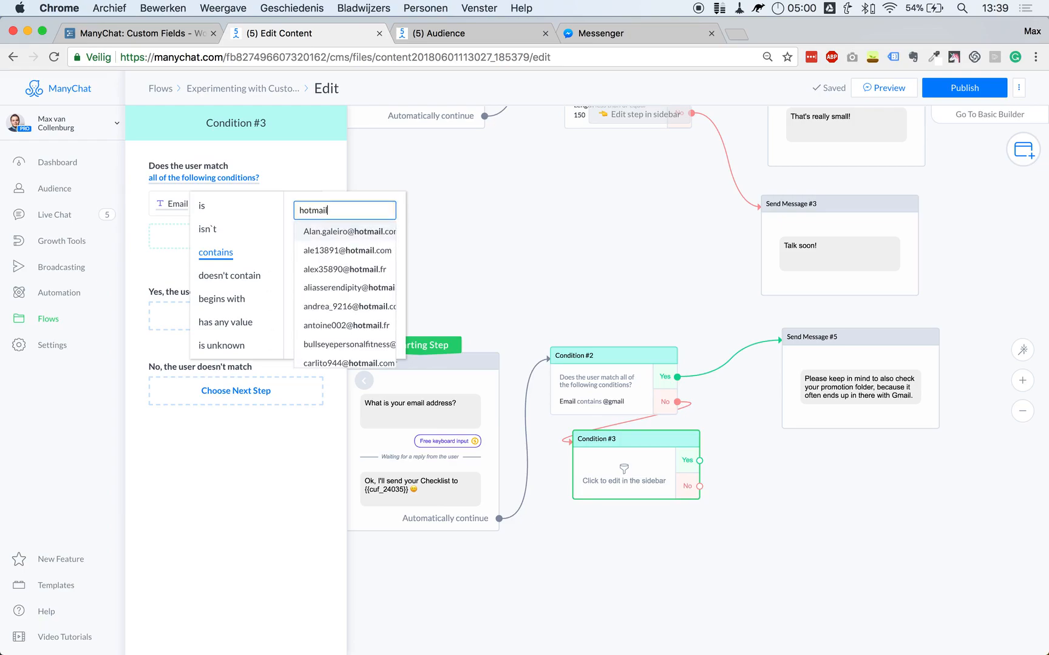
pyautogui.click(523, 225)
# Link Condition #3's Yes to a copied reminder reworded for Hotmail with a 'Go To Hotmail' button.
pyautogui.moveTo(625, 477); pyautogui.dragTo(604, 482)
pyautogui.moveTo(905, 394); pyautogui.dragTo(906, 519)
pyautogui.moveTo(677, 462); pyautogui.dragTo(859, 523)
pyautogui.click(236, 199)
pyautogui.doubleClick(235, 199)
pyautogui.write('Hotmail.')
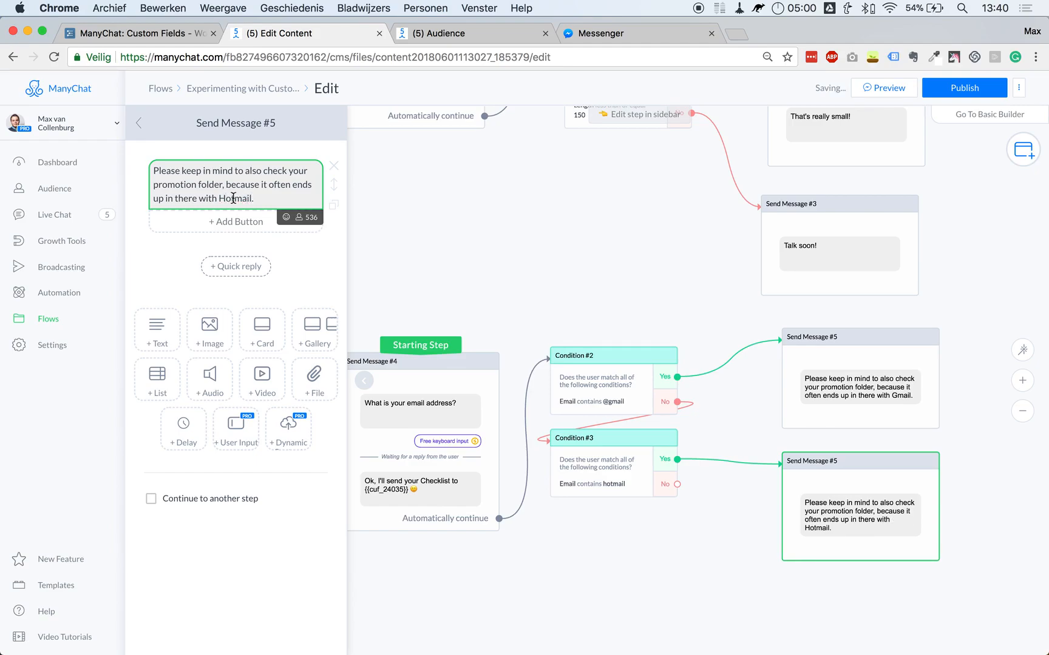
pyautogui.click(220, 226)
pyautogui.write('Go To Hotmail')
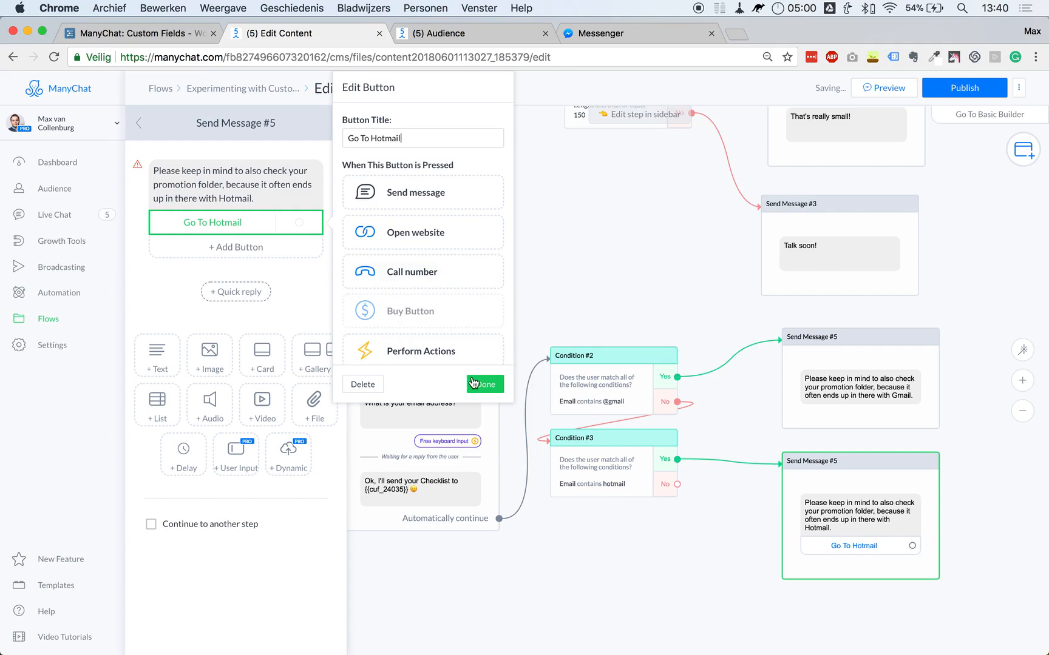
pyautogui.click(479, 384)
pyautogui.click(238, 230)
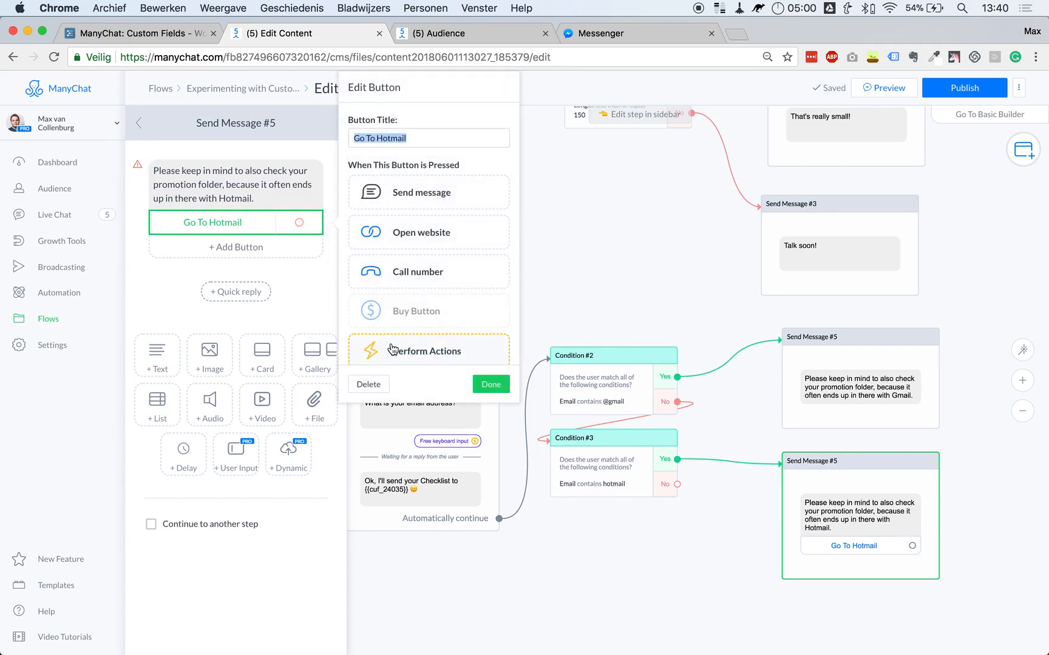
pyautogui.click(698, 254)
# Send 'Talk soon! :)' on Condition #3's No branch.
pyautogui.moveTo(676, 485); pyautogui.dragTo(803, 607)
pyautogui.click(835, 514)
pyautogui.click(202, 175)
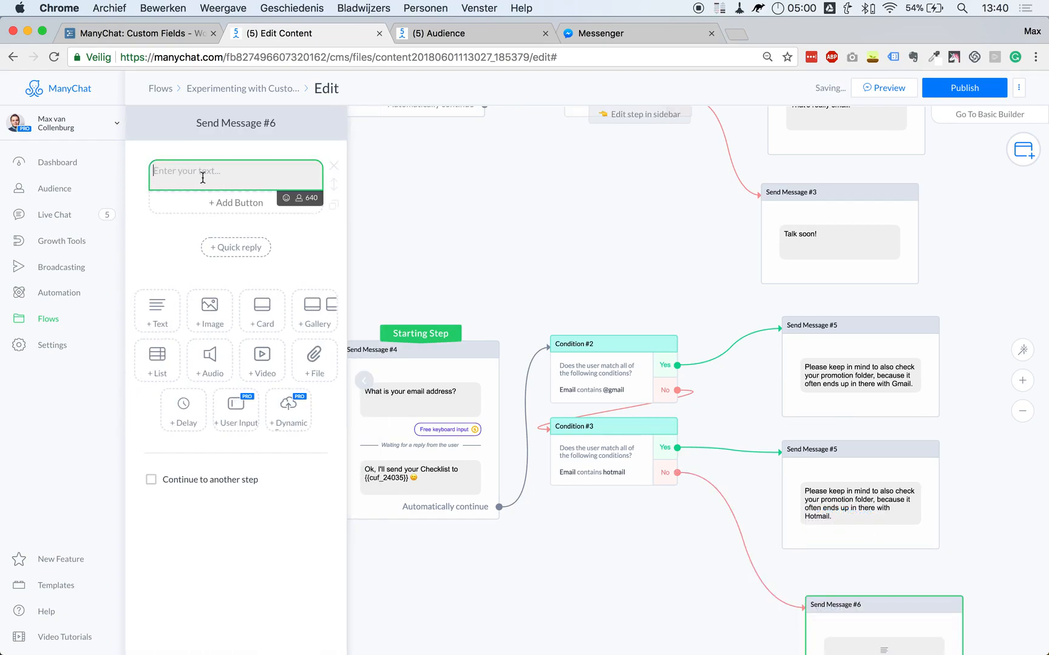
pyautogui.write('T')
pyautogui.write('alk soon! :')
pyautogui.write(')')
pyautogui.click(716, 261)
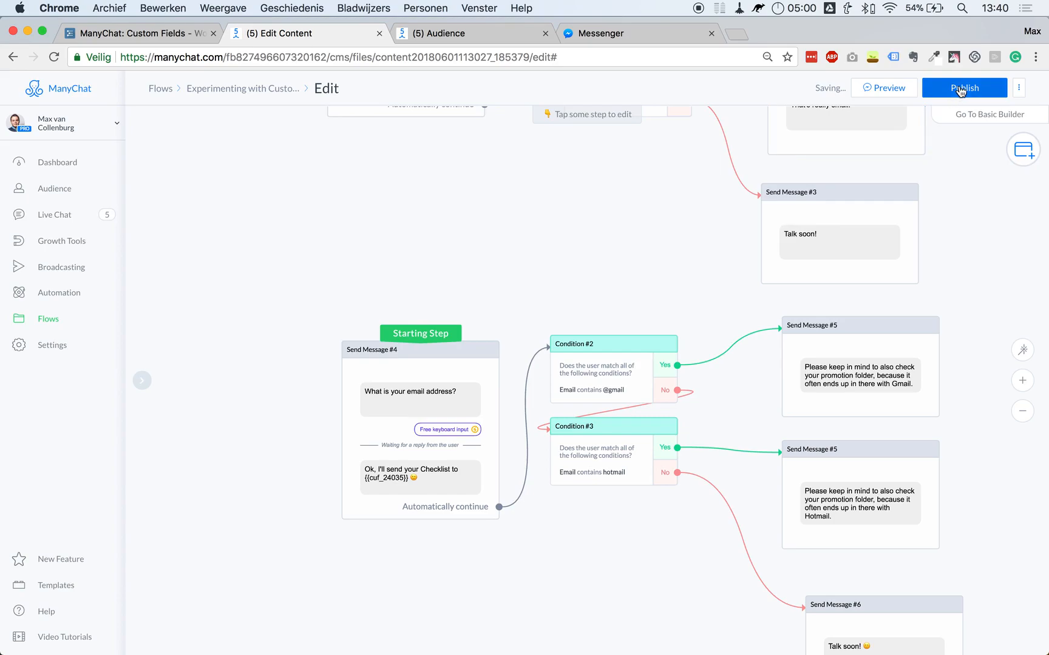
# Publish the flow and send a new preview to Messenger.
pyautogui.click(965, 87)
pyautogui.click(880, 89)
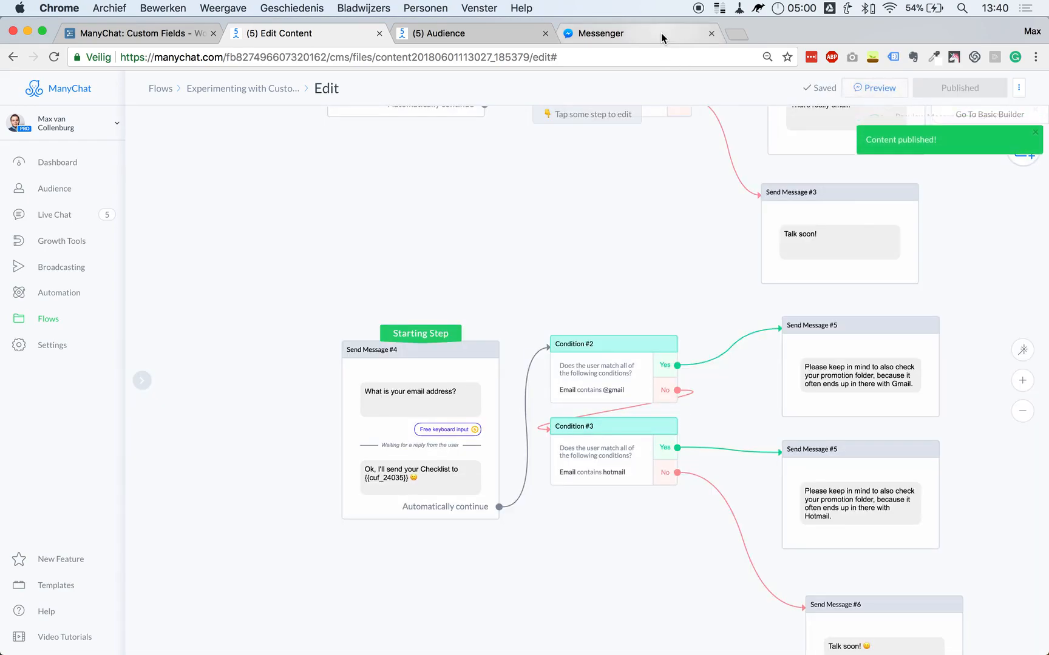
pyautogui.click(661, 33)
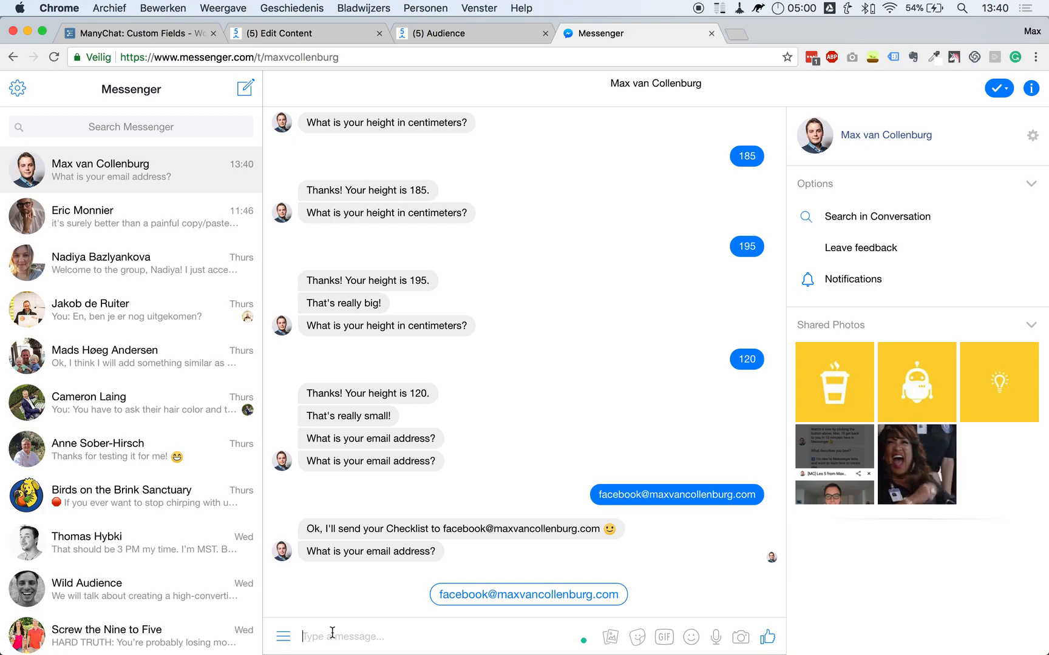
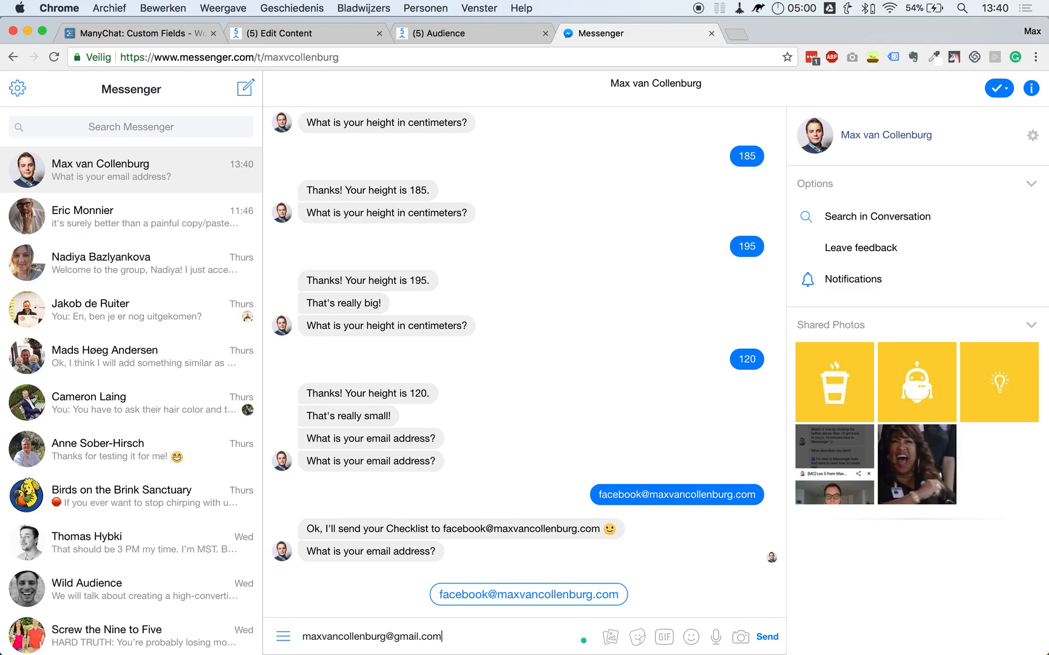
# Answer with a Gmail address and verify the Checklist confirmation plus the promotion-folder reminder.
pyautogui.press('Return')
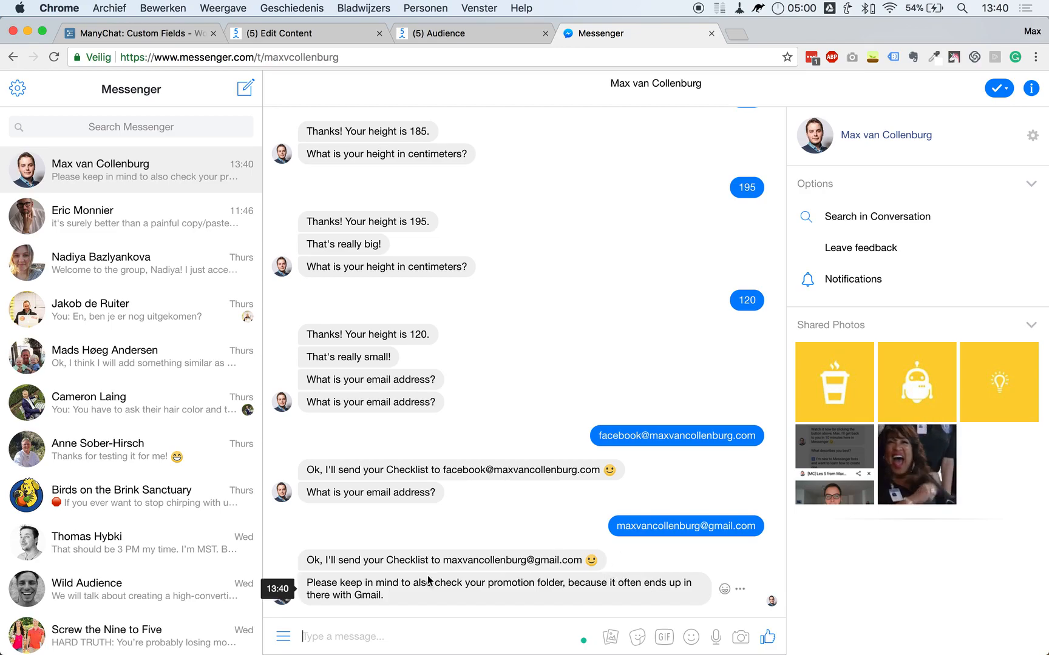
pyautogui.doubleClick(370, 595)
pyautogui.click(405, 593)
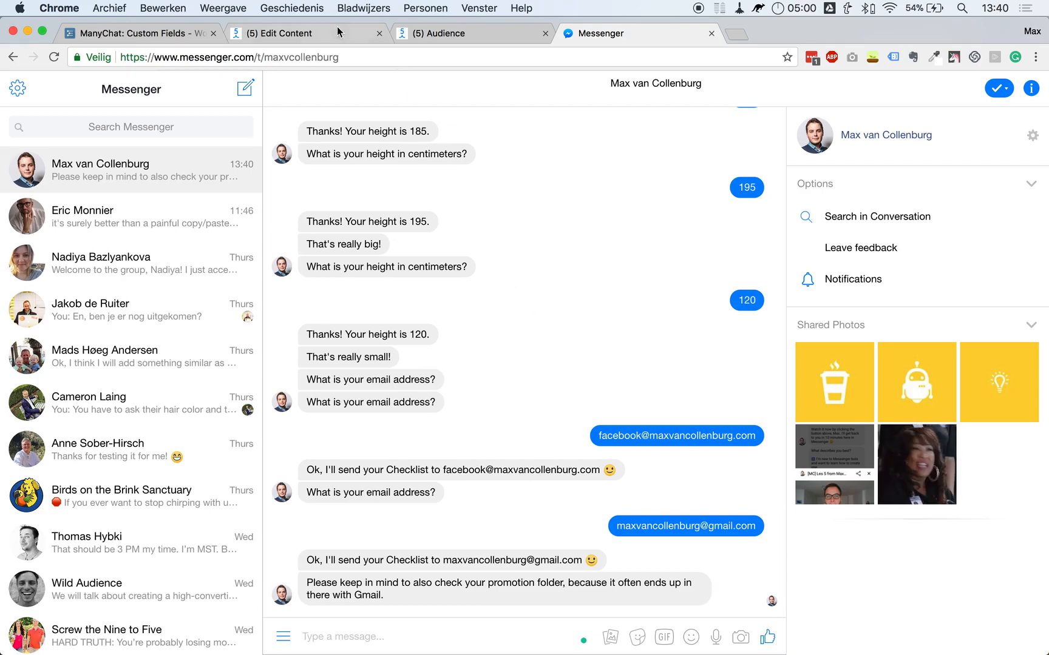
pyautogui.click(322, 35)
# Add a new Condition #4 step to the canvas.
pyautogui.scroll(-5, 641, 236)
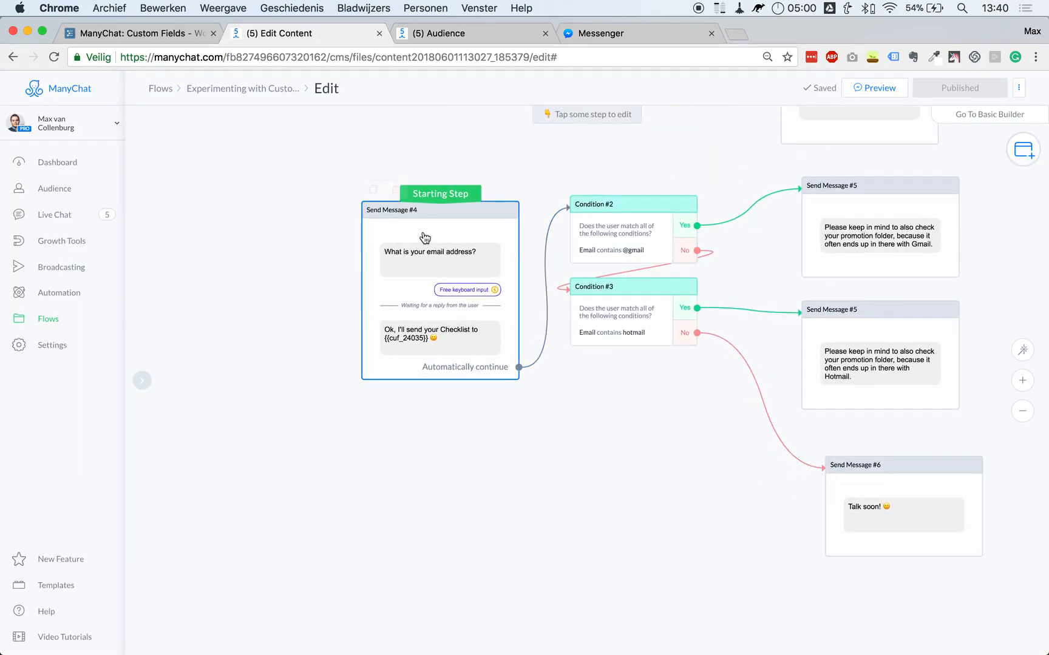
pyautogui.hscroll(-7, 585, 466)
pyautogui.click(1023, 149)
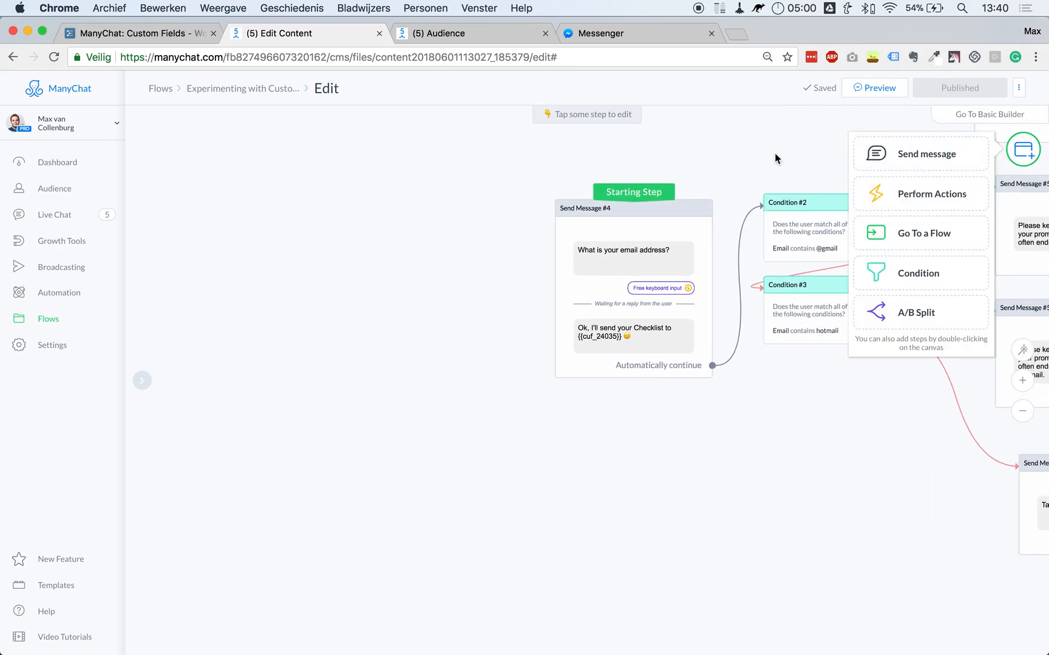
pyautogui.click(913, 274)
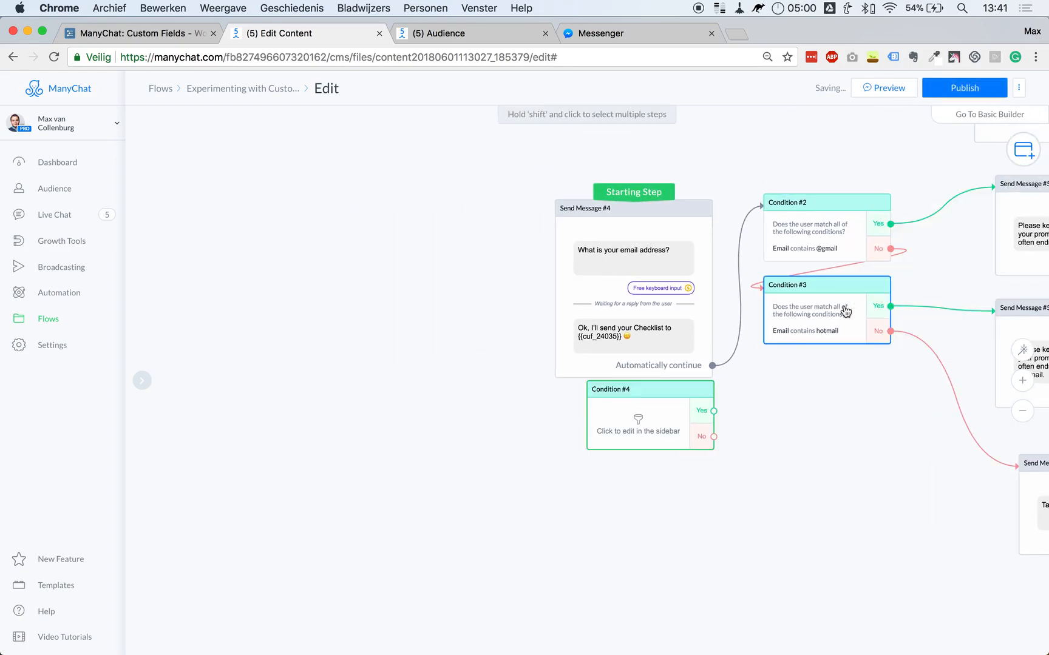
pyautogui.click(445, 234)
# Make Condition #4 check Email has any value, routing No to the email question.
pyautogui.click(212, 205)
pyautogui.scroll(-3, 214, 312)
pyautogui.scroll(-5, 213, 310)
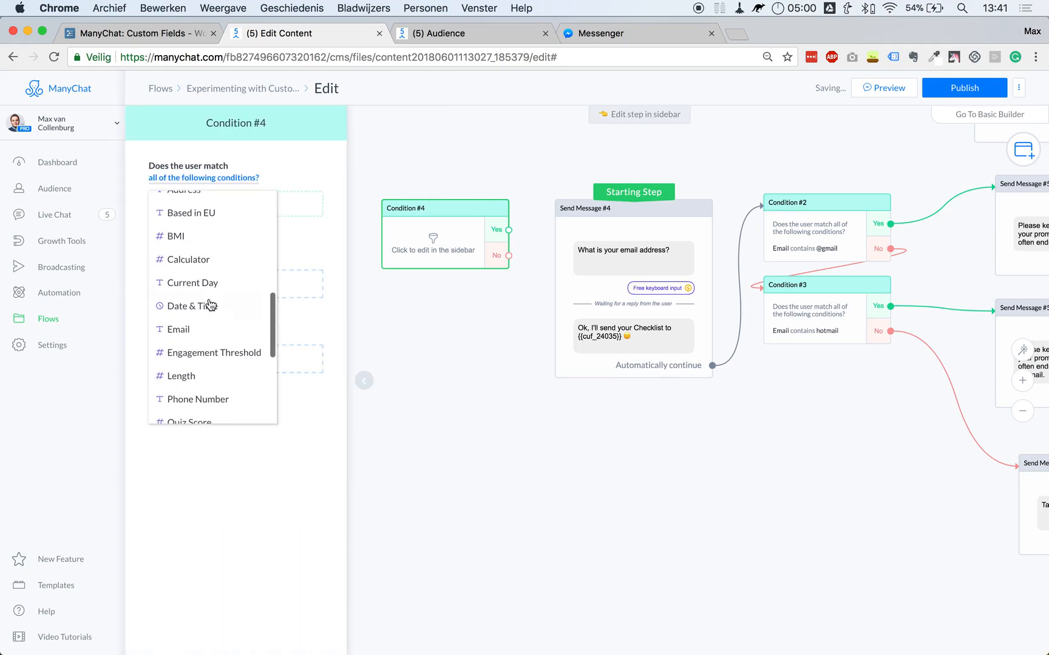
pyautogui.click(193, 328)
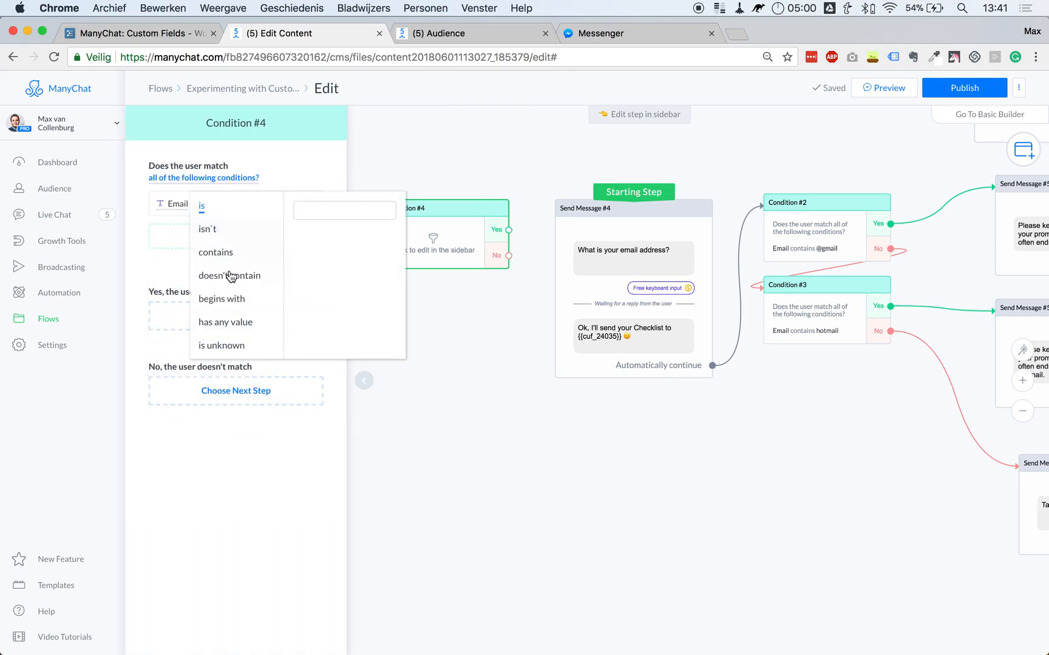
pyautogui.click(225, 323)
pyautogui.click(483, 331)
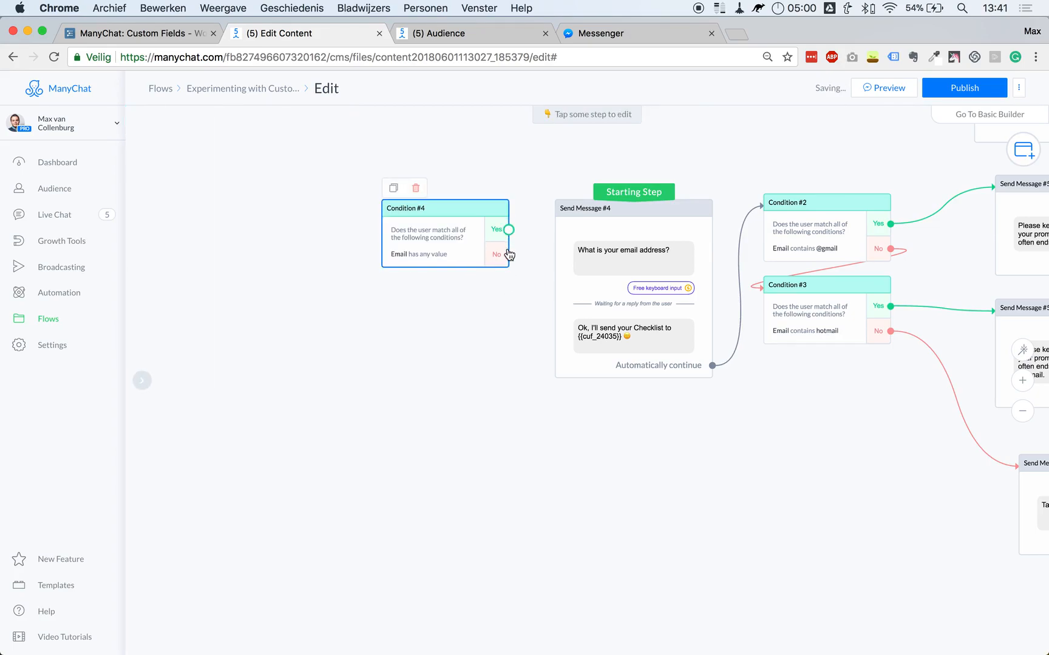
pyautogui.click(509, 255)
pyautogui.click(657, 231)
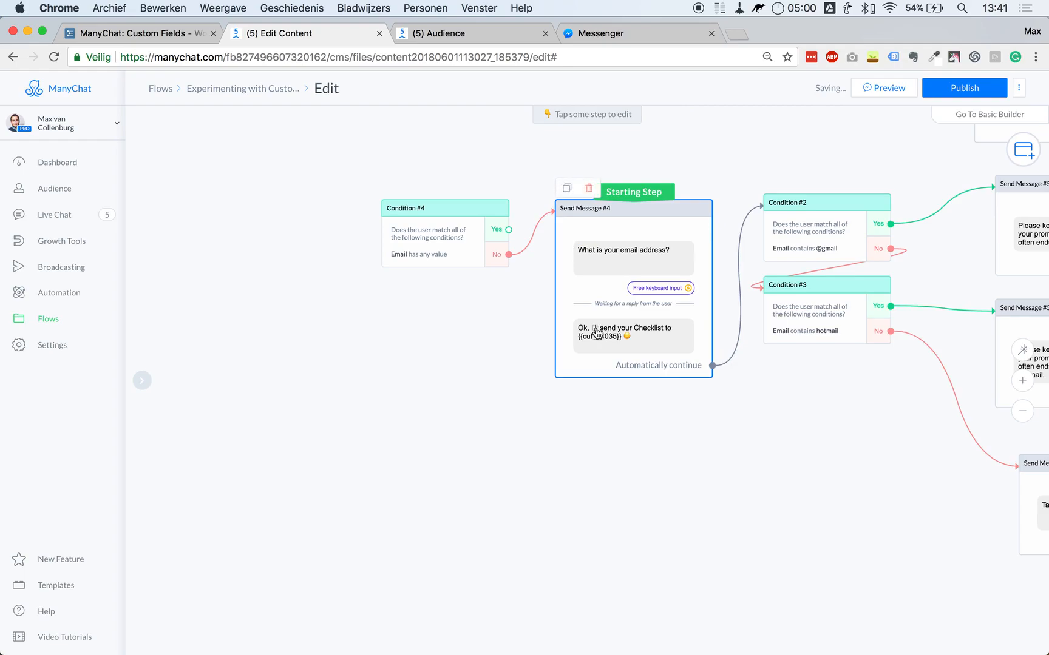
pyautogui.hscroll(5, 388, 445)
pyautogui.click(352, 227)
# Add a Yes-branch message reading 'Ok, I'll send your Checklist to {{Email}}.'.
pyautogui.click(431, 414)
pyautogui.click(459, 321)
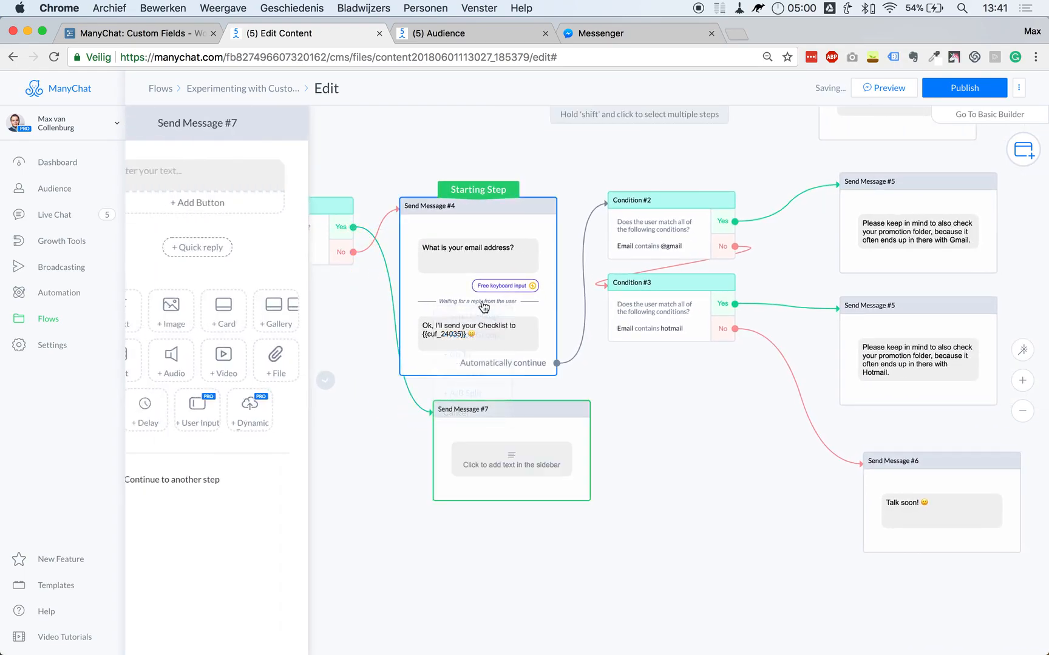
pyautogui.click(236, 176)
pyautogui.write("Ok, I'll send your Checklist to")
pyautogui.click(303, 201)
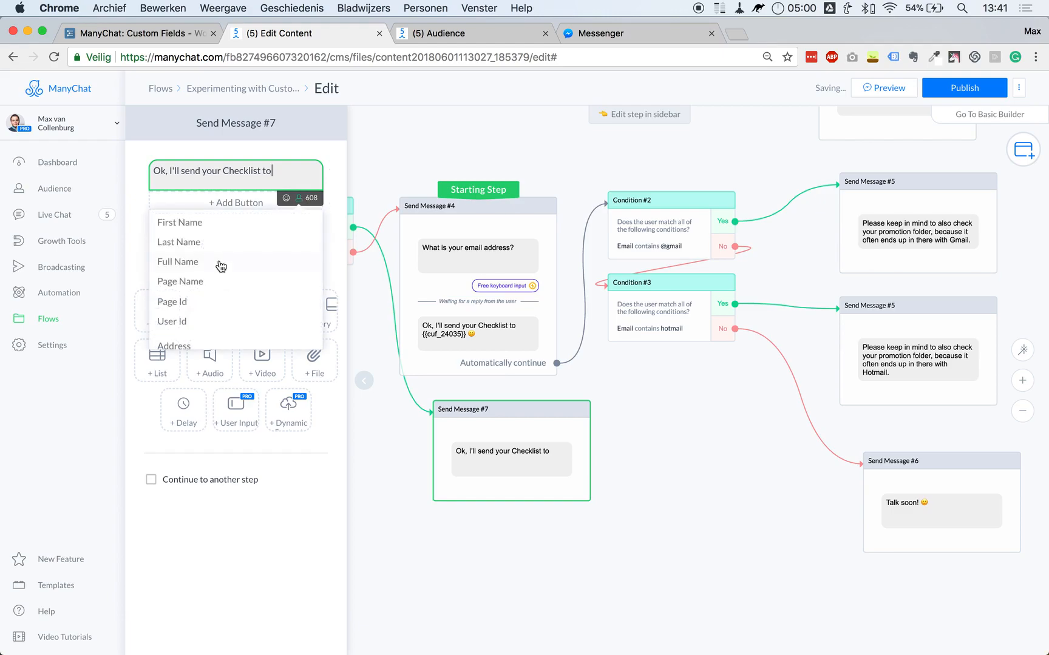
pyautogui.scroll(-3, 206, 273)
pyautogui.click(190, 308)
pyautogui.click(261, 190)
pyautogui.write('.')
pyautogui.click(660, 423)
# Place the message under Condition #4, make Condition #4 the starting step, and open Audience.
pyautogui.moveTo(474, 441); pyautogui.dragTo(427, 447)
pyautogui.moveTo(479, 189); pyautogui.dragTo(285, 205)
pyautogui.click(463, 35)
# Check the test subscriber's stored Email and Date & Time custom fields, then return to the flow editor.
pyautogui.click(144, 476)
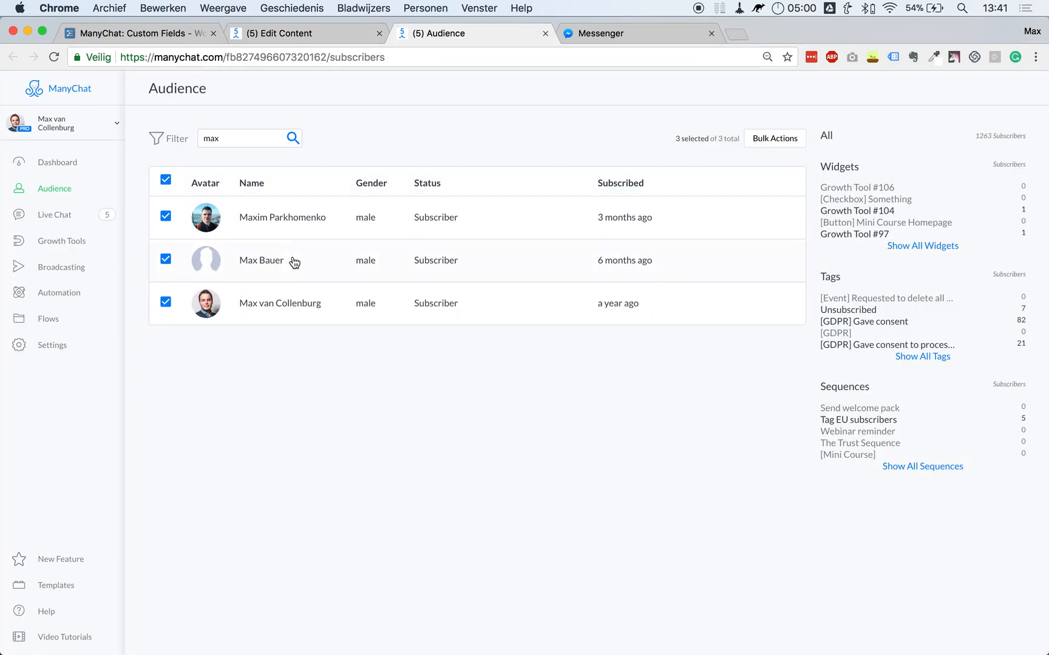
pyautogui.click(293, 303)
pyautogui.scroll(-10, 639, 346)
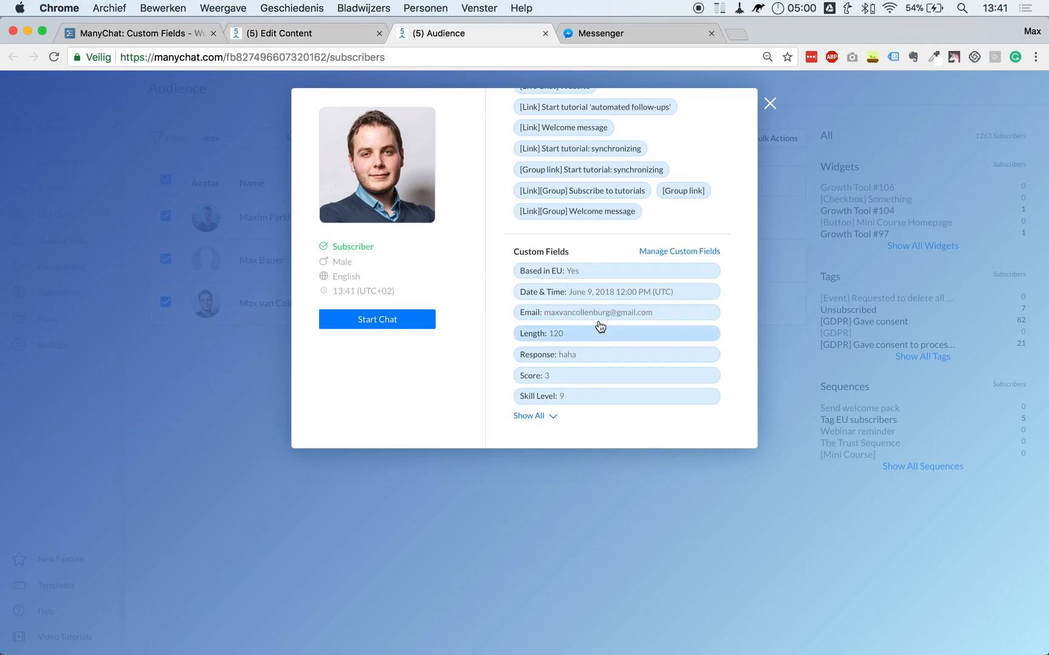
pyautogui.click(276, 33)
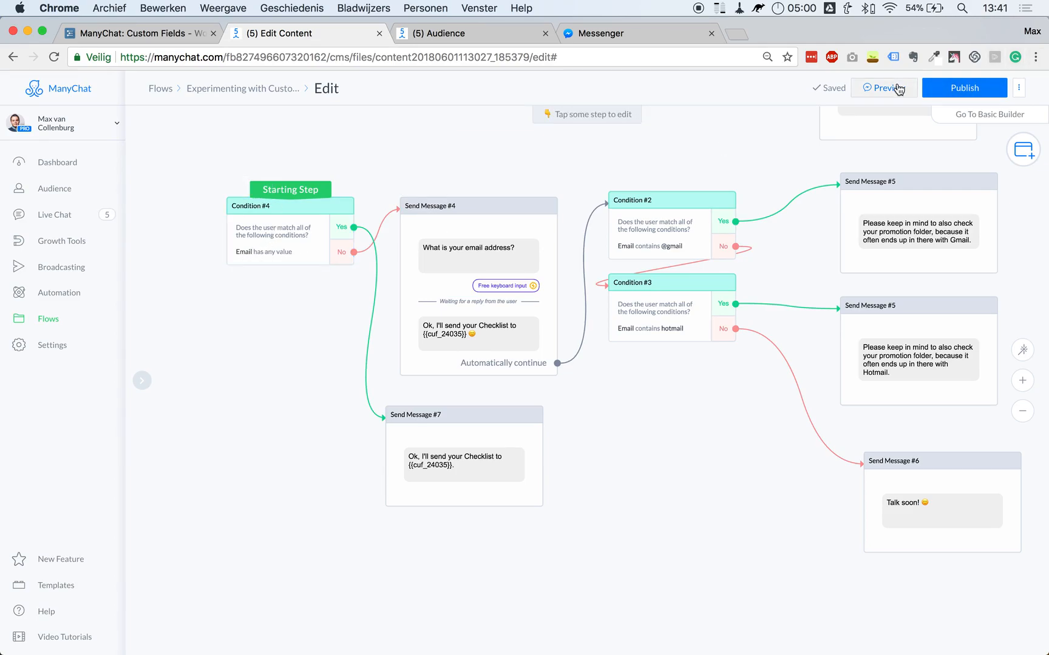
# Verify Messenger shows the Checklist confirmation for the stored email without asking, then return to the flow.
pyautogui.click(627, 32)
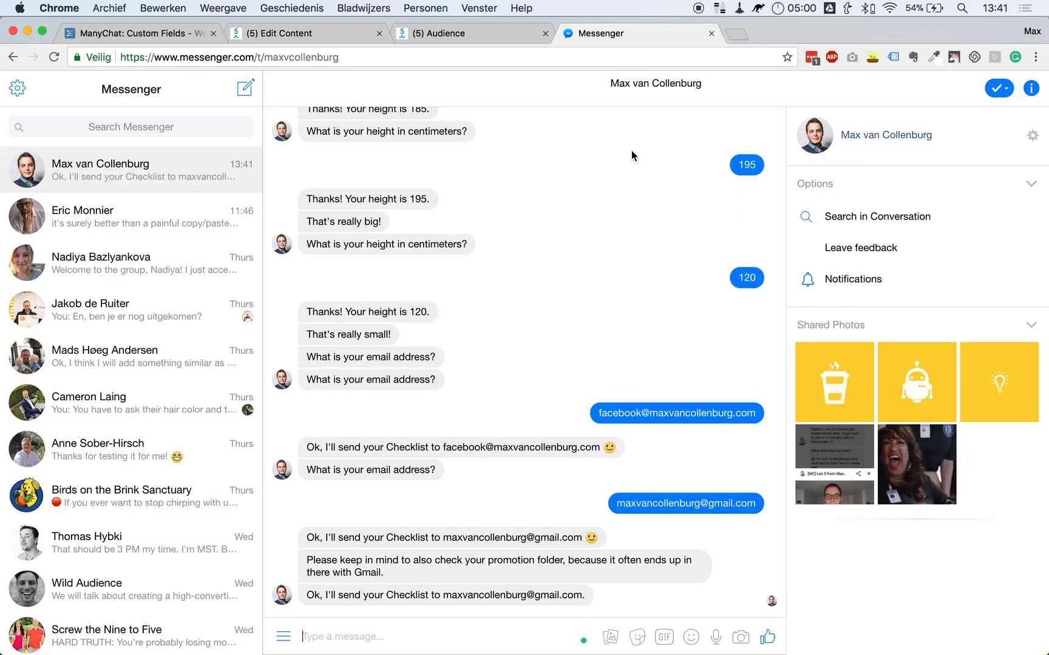
pyautogui.tripleClick(371, 595)
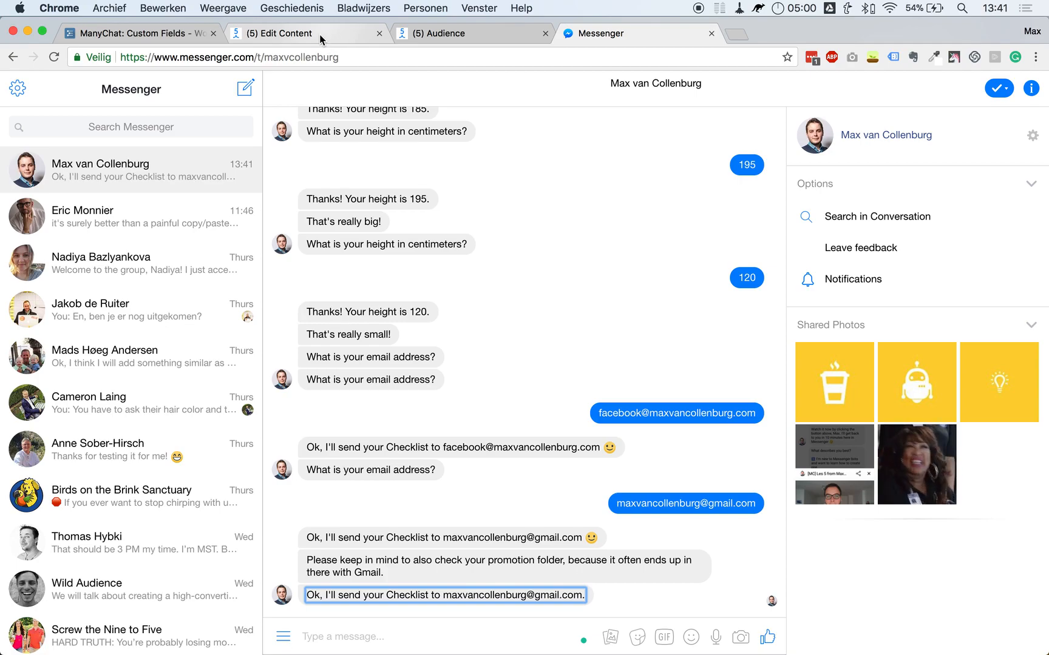
pyautogui.click(335, 40)
pyautogui.moveTo(643, 439); pyautogui.dragTo(562, 465)
pyautogui.scroll(-1, 562, 465)
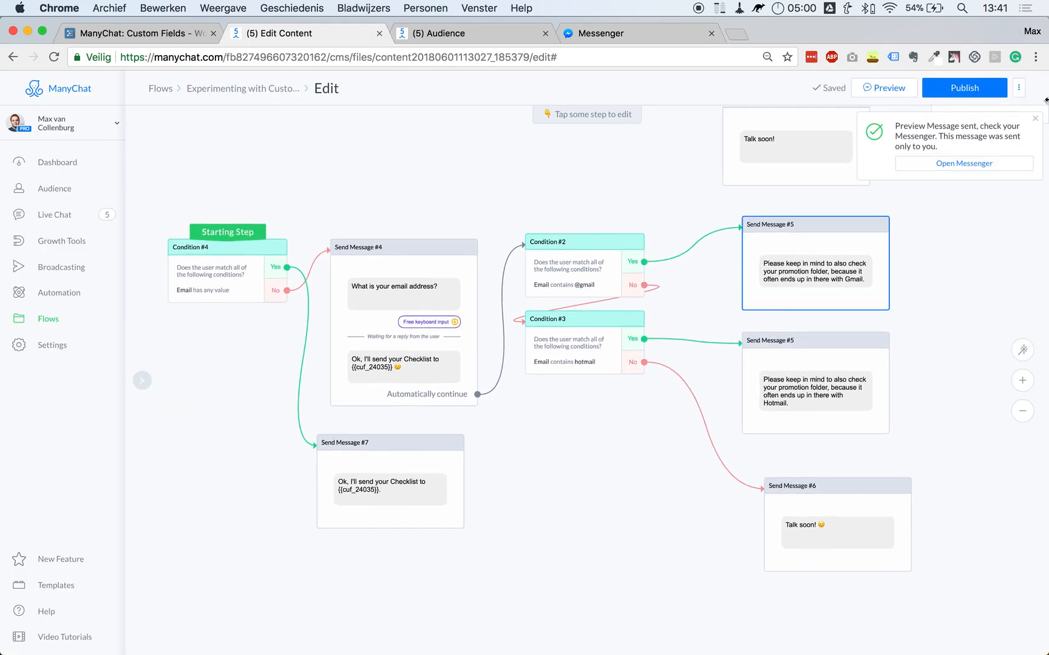
pyautogui.click(1036, 122)
pyautogui.moveTo(599, 423); pyautogui.dragTo(602, 464)
# Add a new Send Message #8 step below the existing flow.
pyautogui.scroll(-3, 602, 464)
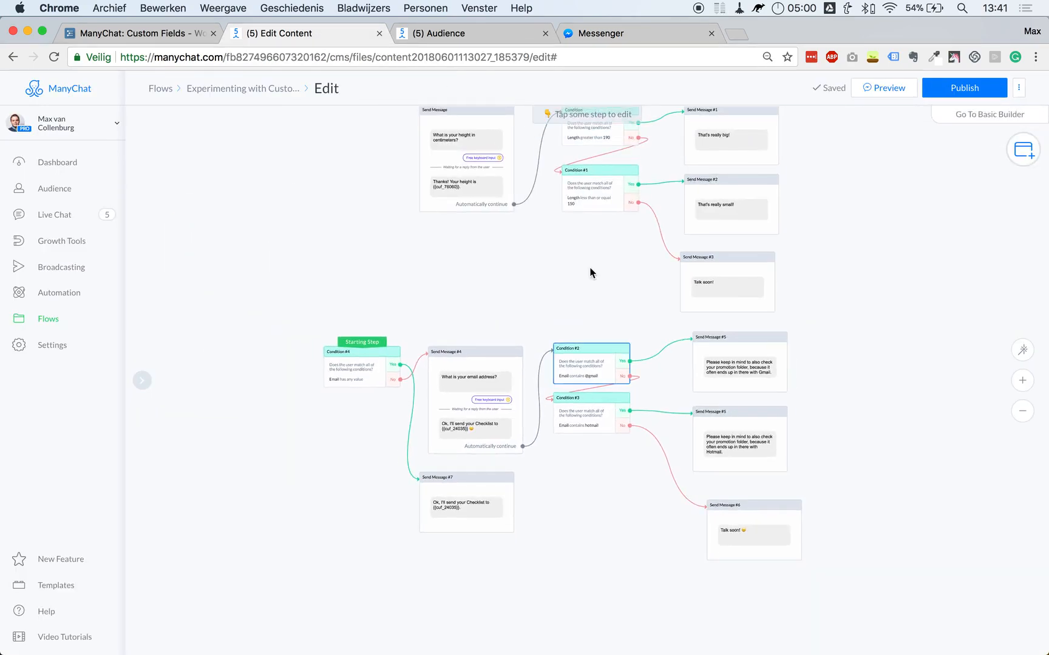
pyautogui.moveTo(592, 270); pyautogui.dragTo(593, 339)
pyautogui.moveTo(598, 197)
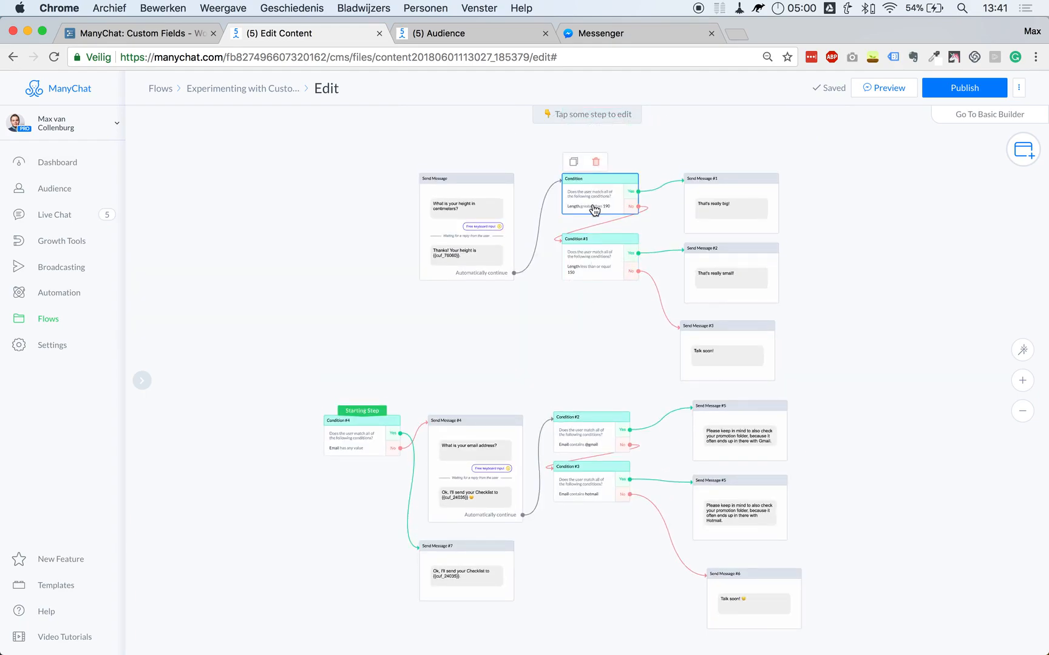
pyautogui.moveTo(561, 340); pyautogui.dragTo(584, 129)
pyautogui.moveTo(614, 385); pyautogui.dragTo(622, 350)
pyautogui.click(1022, 152)
pyautogui.click(910, 161)
pyautogui.moveTo(628, 425); pyautogui.dragTo(502, 489)
pyautogui.click(502, 489)
# Write 'When would you like to make a reservation for? Please click the button below.' and paste it into a User Input.
pyautogui.click(216, 170)
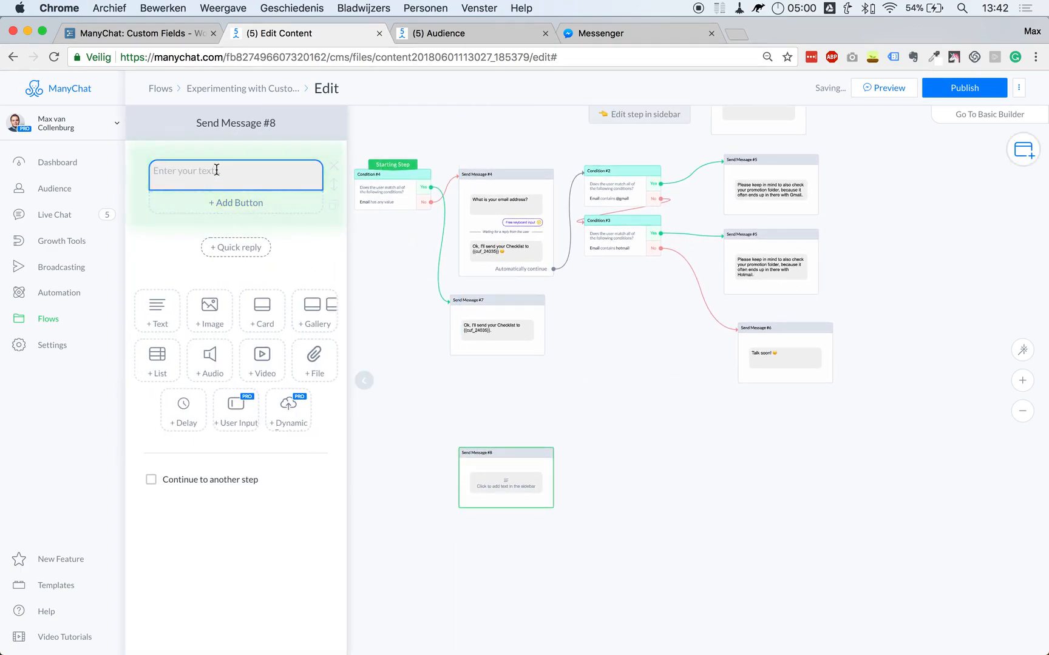
pyautogui.write('When w')
pyautogui.press('super+a')
pyautogui.write('Whe')
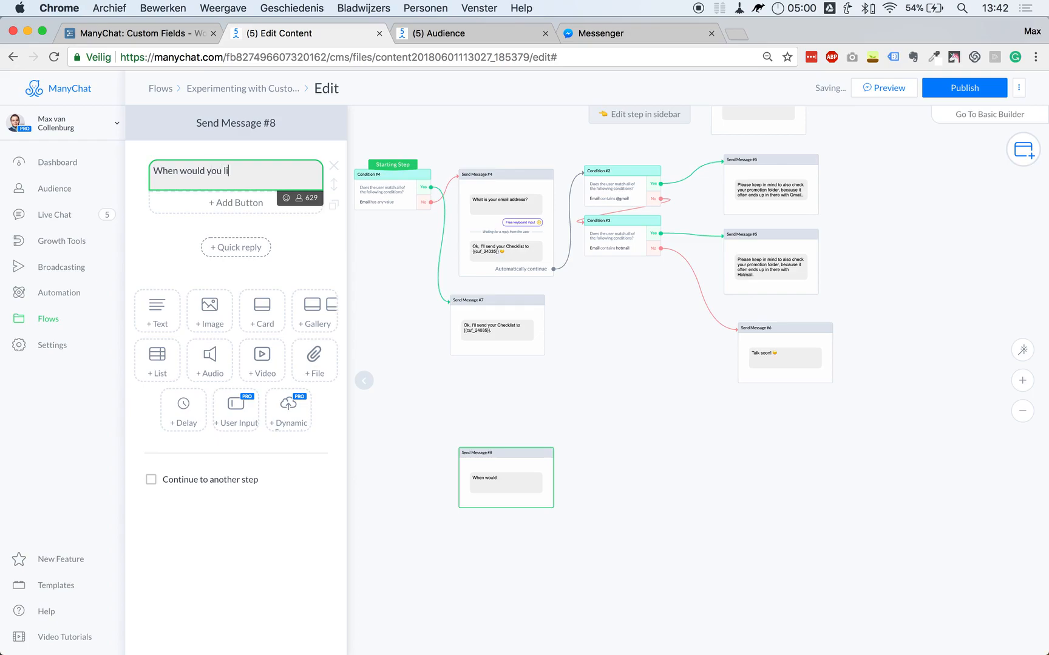
pyautogui.write('n would you like to make a resrv')
pyautogui.press('BackSpace')
pyautogui.press('BackSpace')
pyautogui.write('ervation for? Please cli')
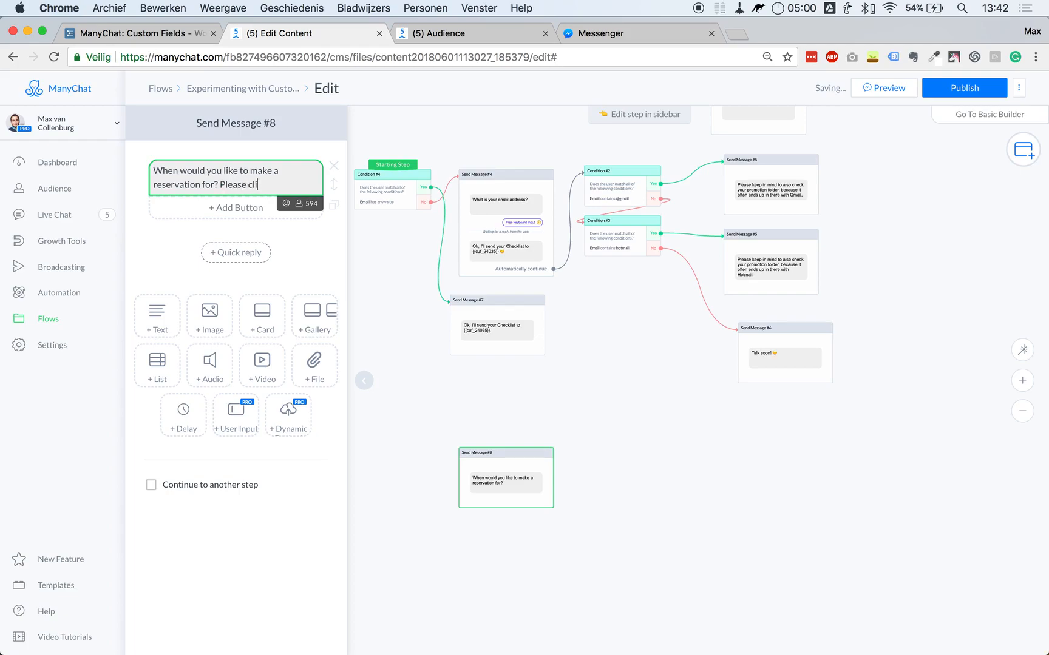
pyautogui.write('n below.')
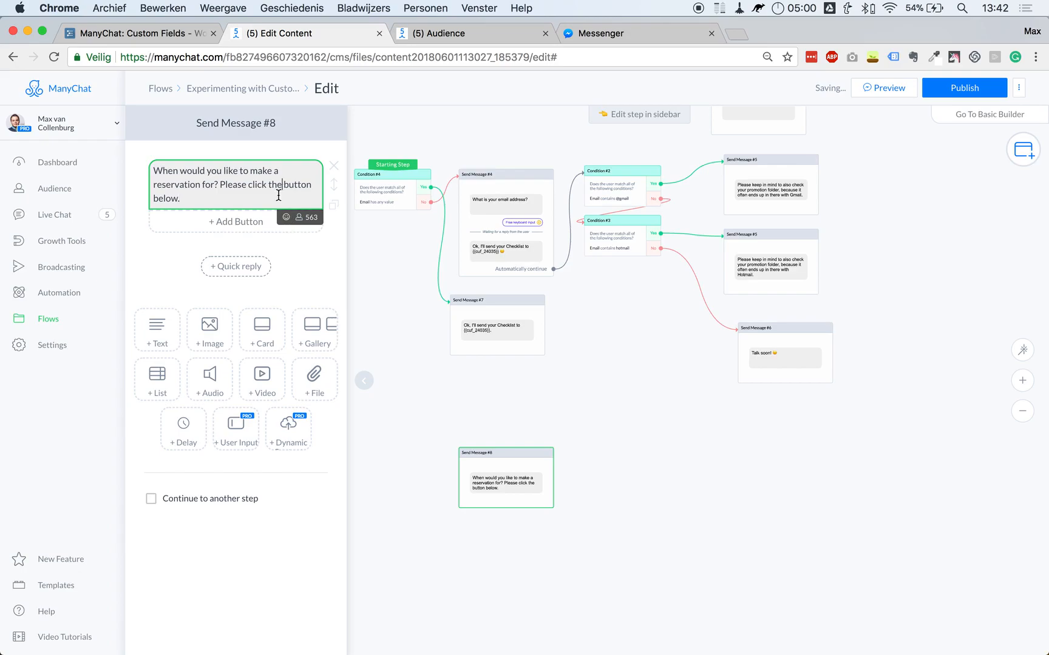
pyautogui.press('super+a')
pyautogui.press('super+c')
pyautogui.click(235, 428)
pyautogui.press('super+v')
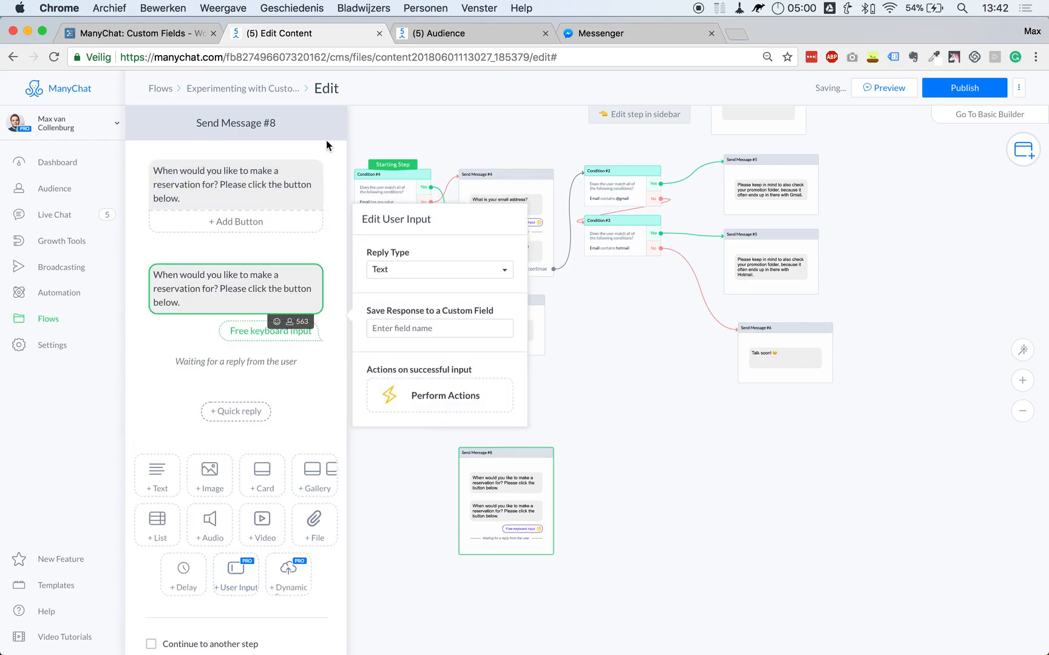
# Delete the plain text message and make the user input a Date and time reply.
pyautogui.click(333, 169)
pyautogui.click(611, 165)
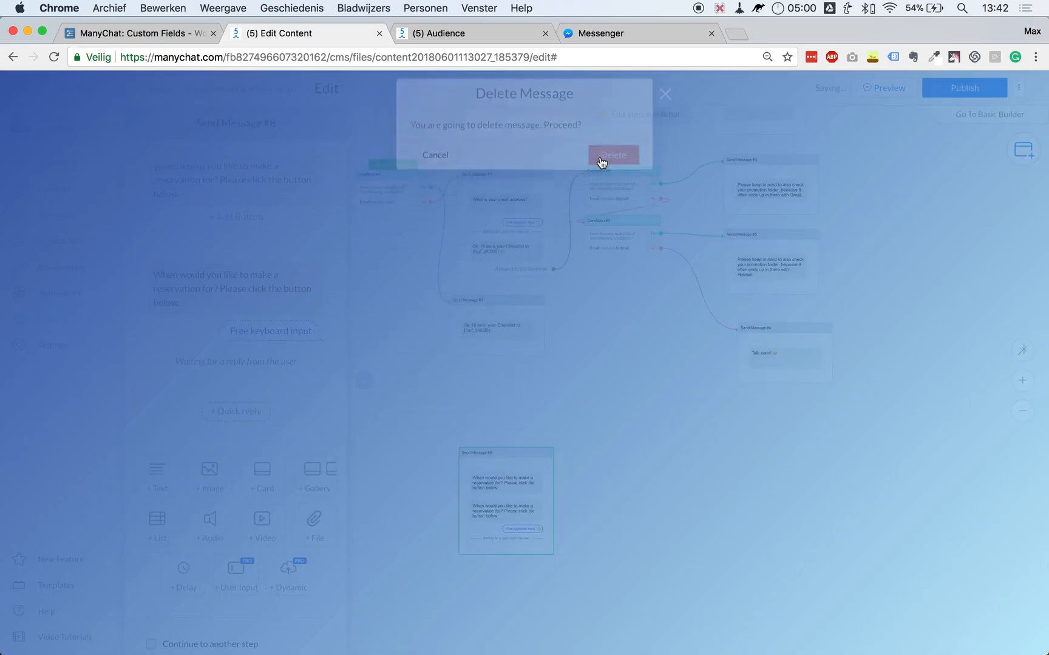
pyautogui.click(276, 238)
pyautogui.click(394, 177)
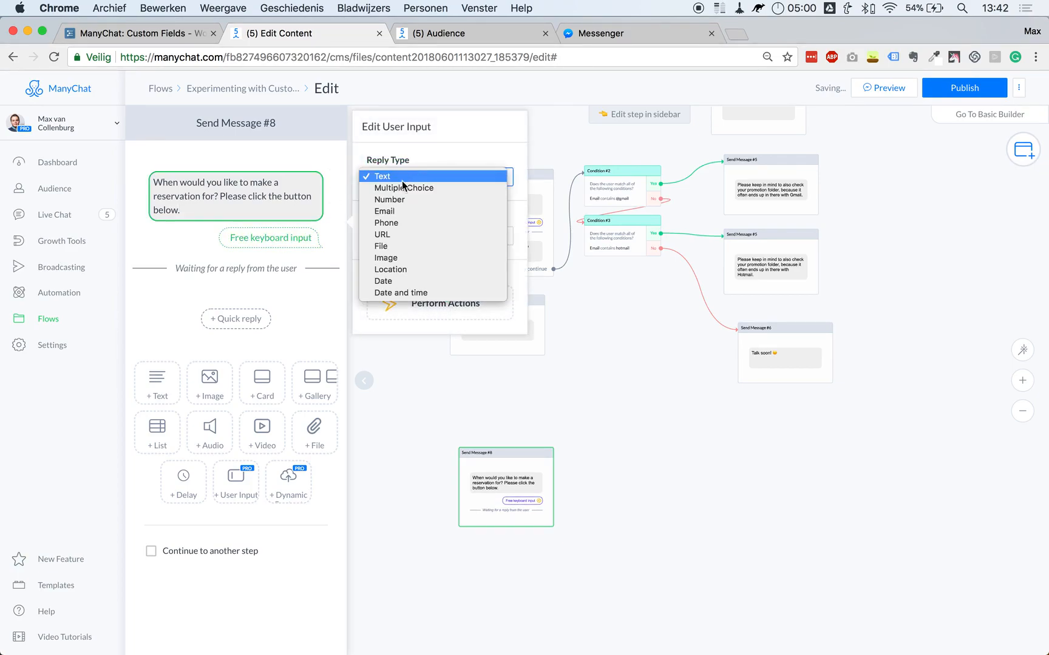
pyautogui.click(388, 293)
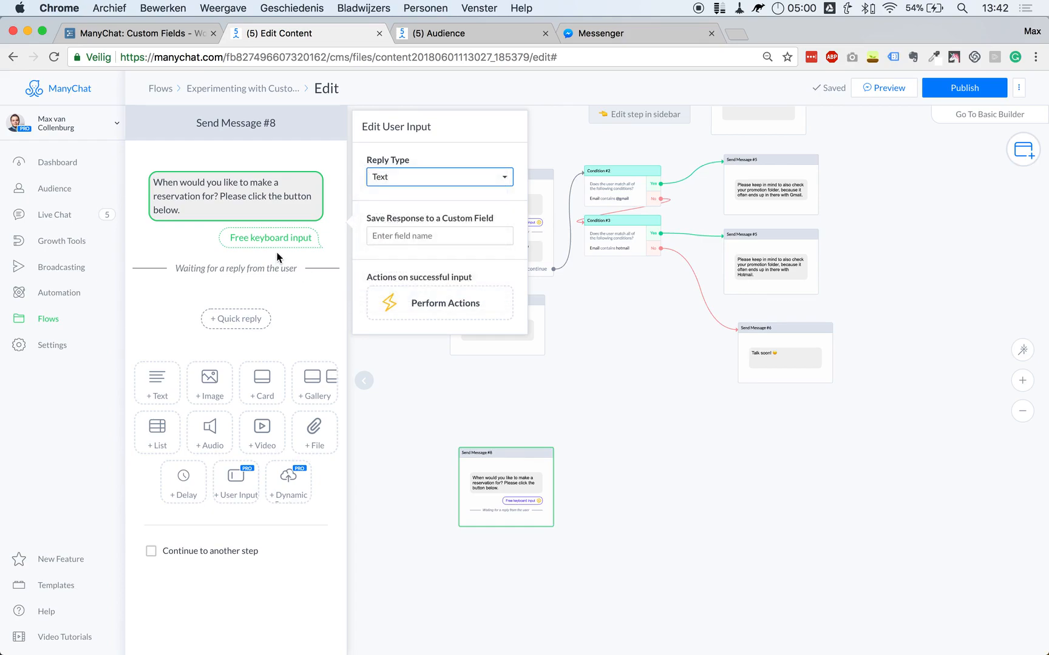
# Set the picker button text to 'Select Date & Time' and save answers to the Date & Time custom field.
pyautogui.click(398, 196)
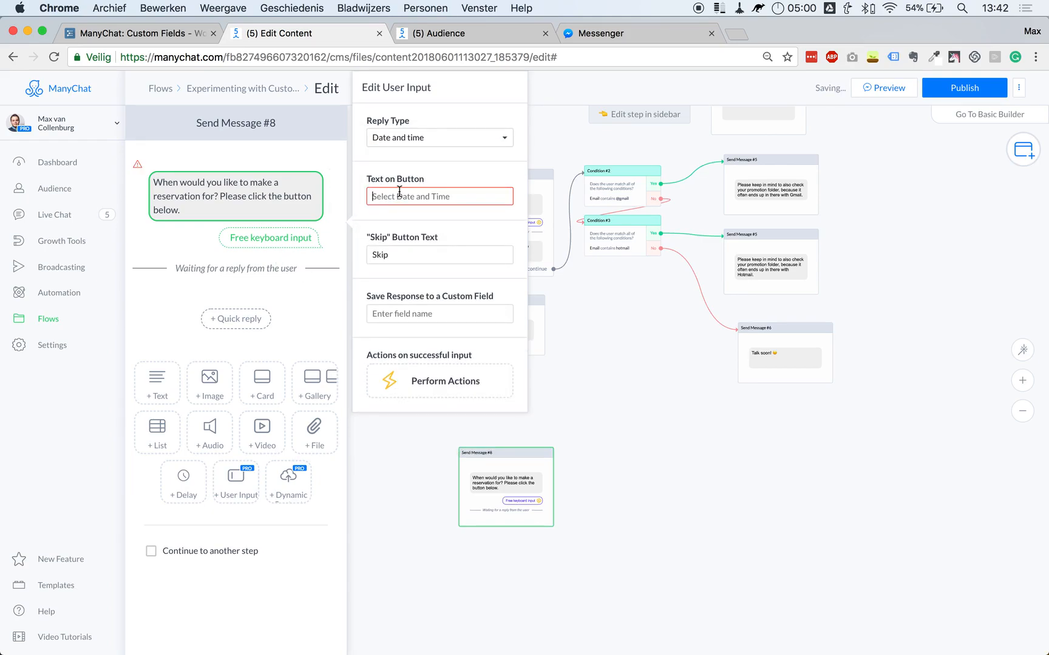
pyautogui.write('Select Date & Time')
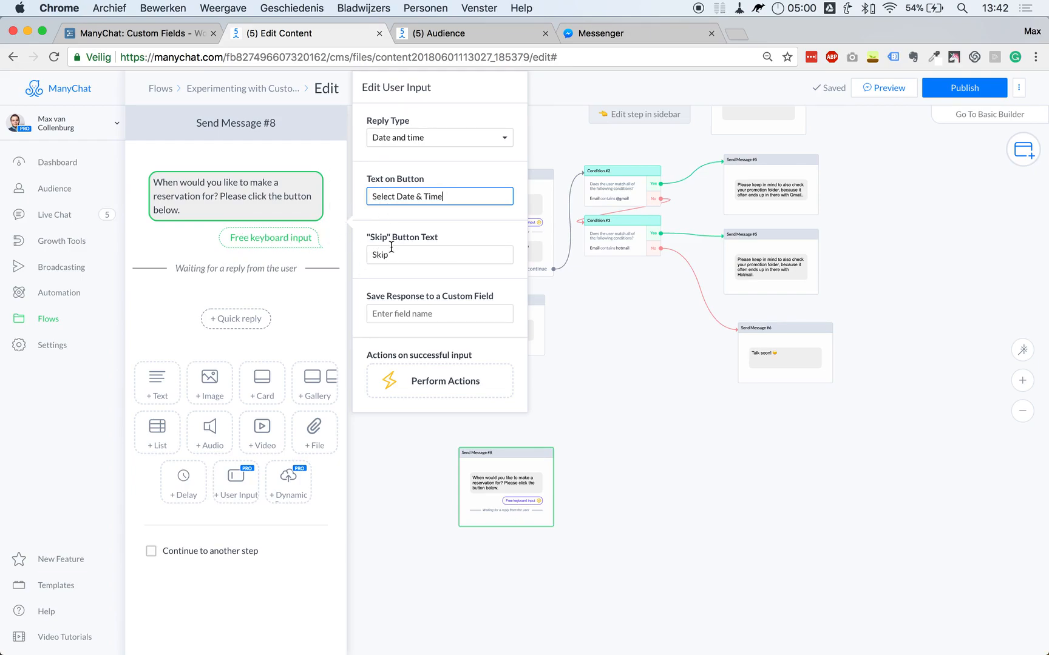
pyautogui.click(400, 316)
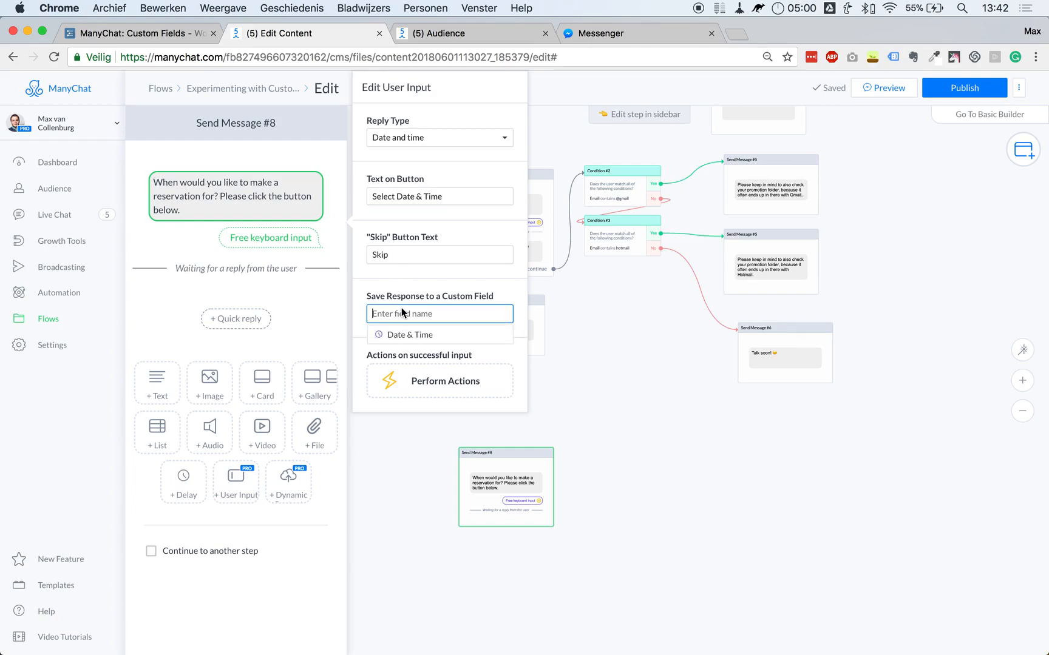
pyautogui.click(431, 341)
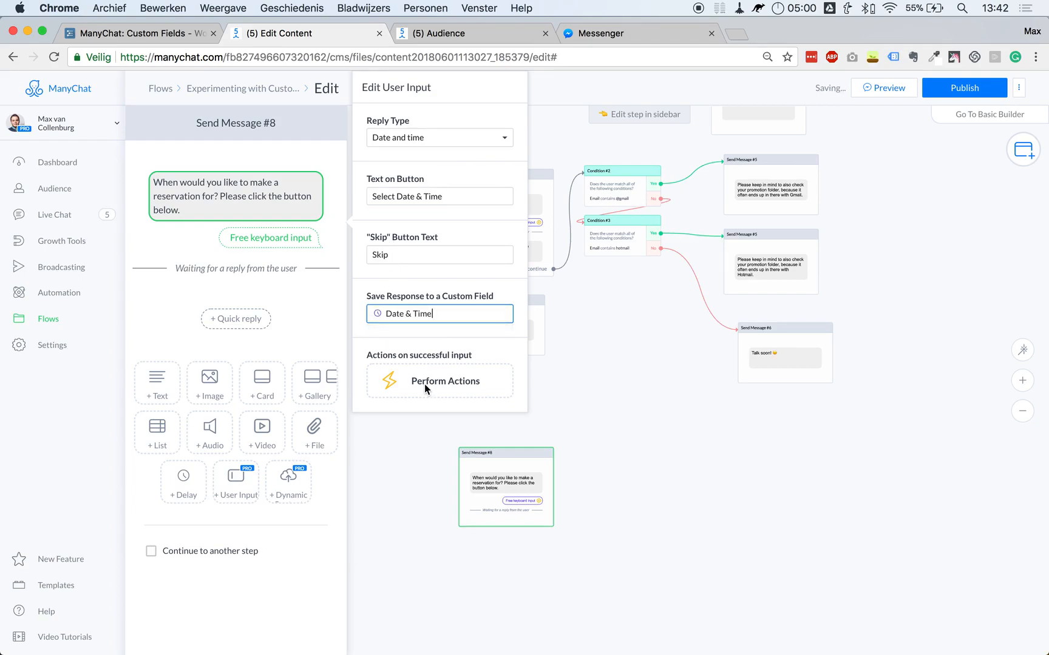
pyautogui.click(416, 253)
pyautogui.click(704, 237)
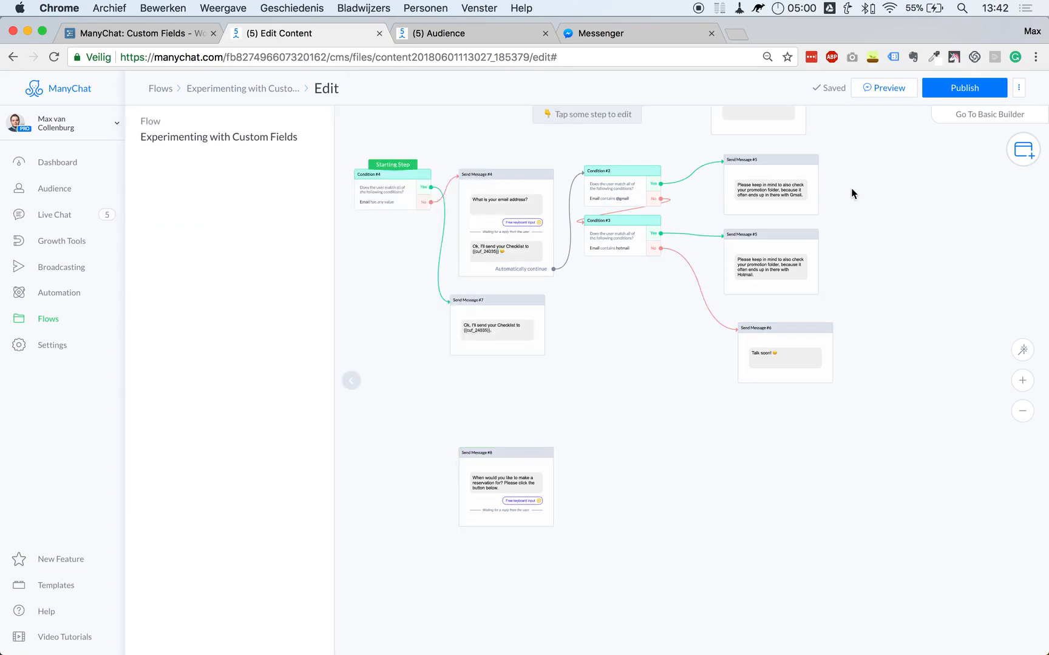
# Publish the flow, make the reservation question the Starting Step, and send a preview to Messenger.
pyautogui.click(951, 87)
pyautogui.moveTo(393, 165); pyautogui.dragTo(534, 511)
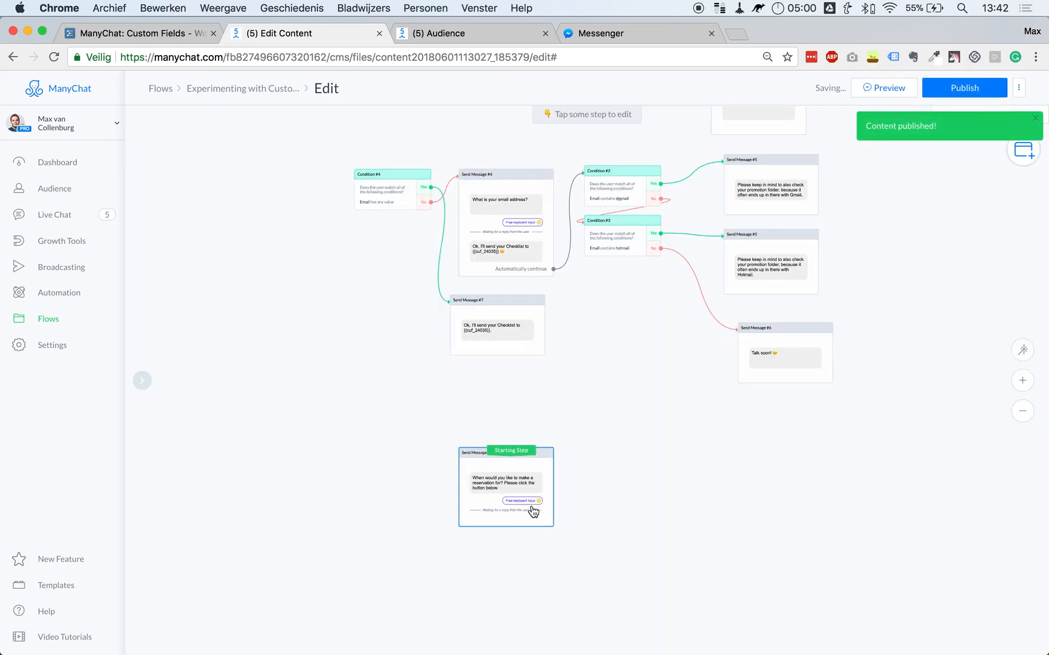
pyautogui.click(889, 89)
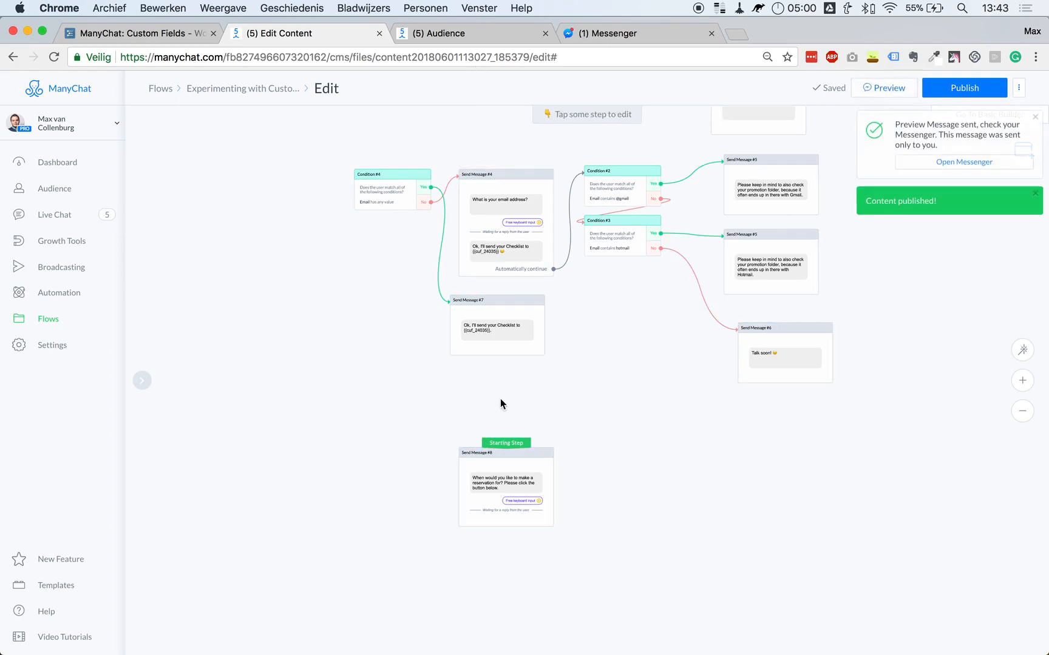
# In Messenger, answer the reservation question with 9 June at 14:00.
pyautogui.click(628, 33)
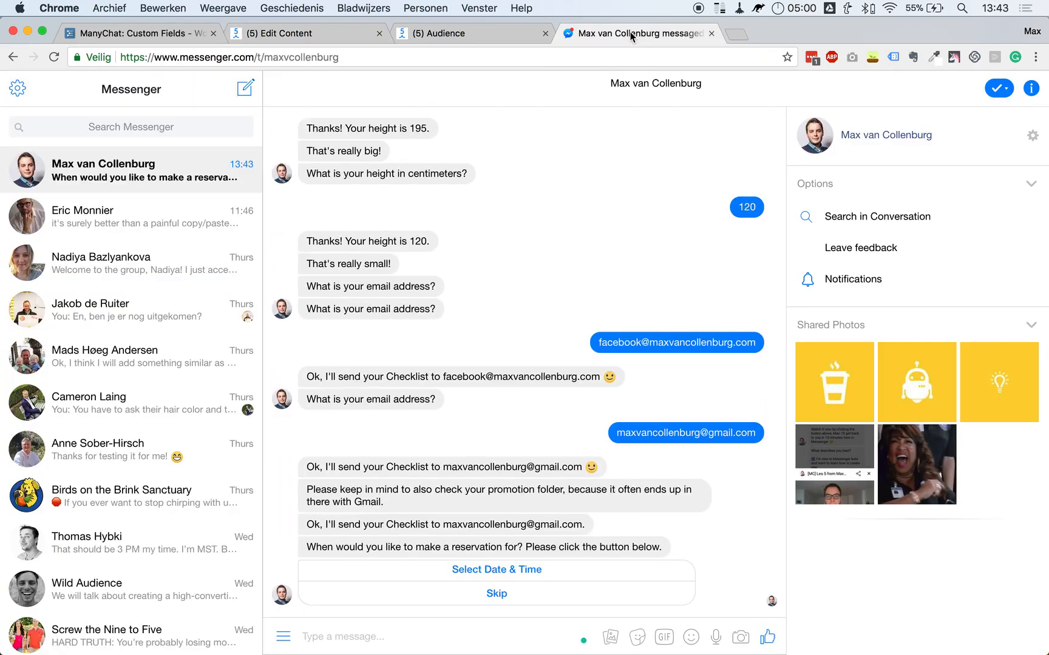
pyautogui.tripleClick(364, 547)
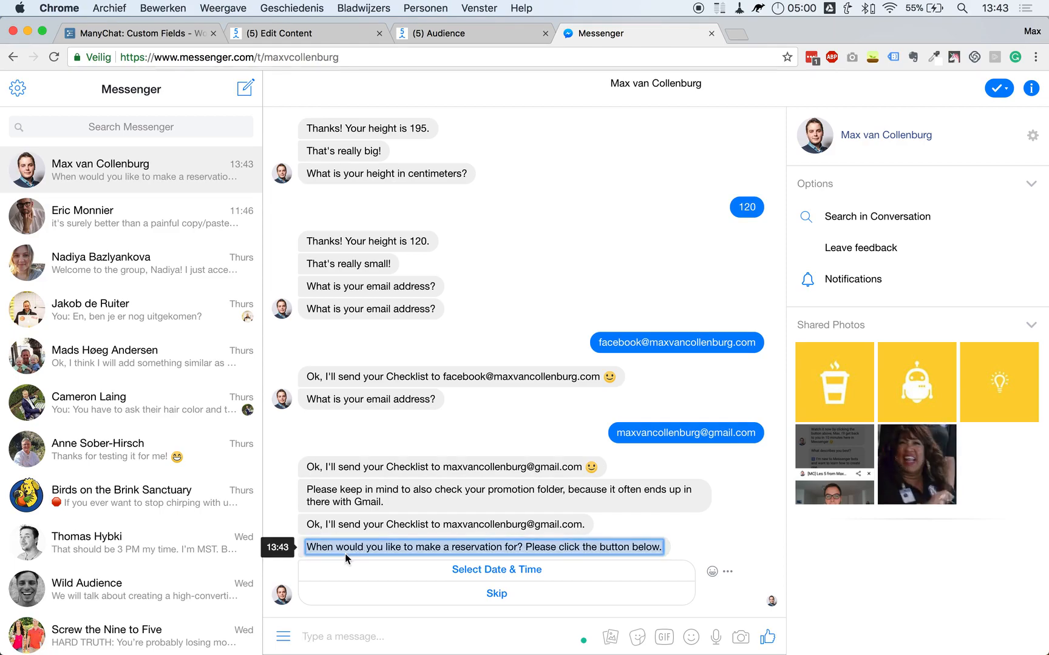
pyautogui.click(381, 546)
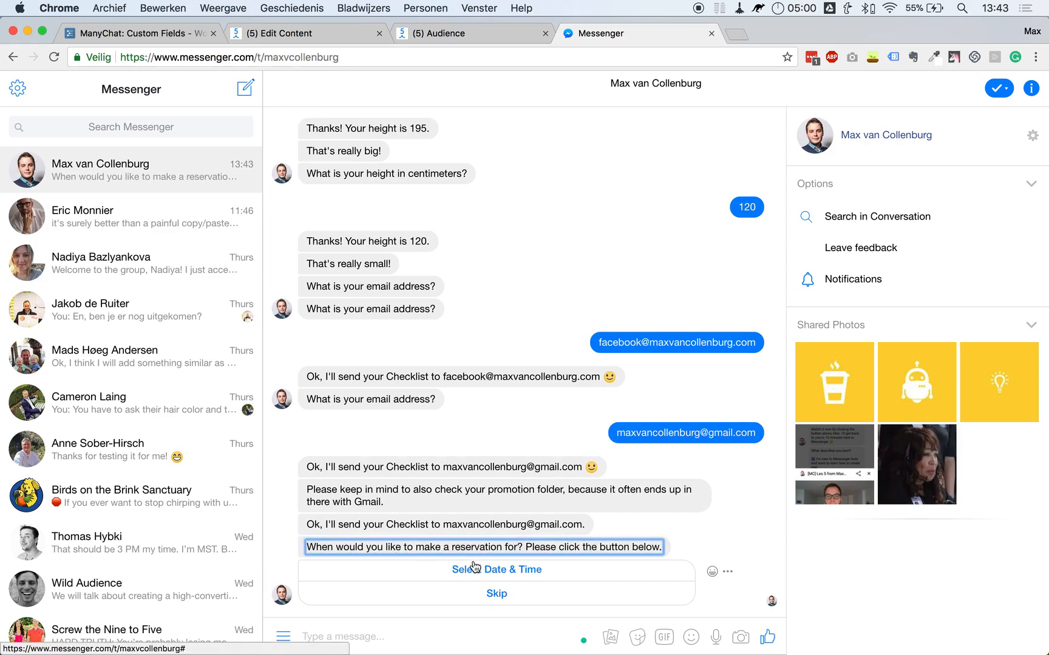
pyautogui.click(474, 569)
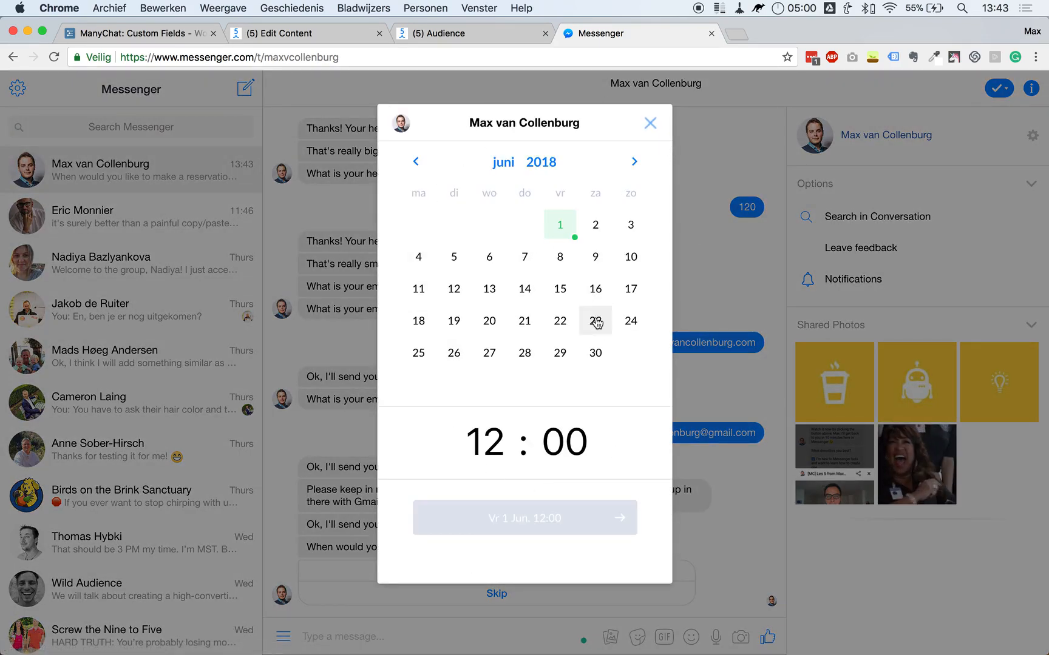
pyautogui.click(595, 256)
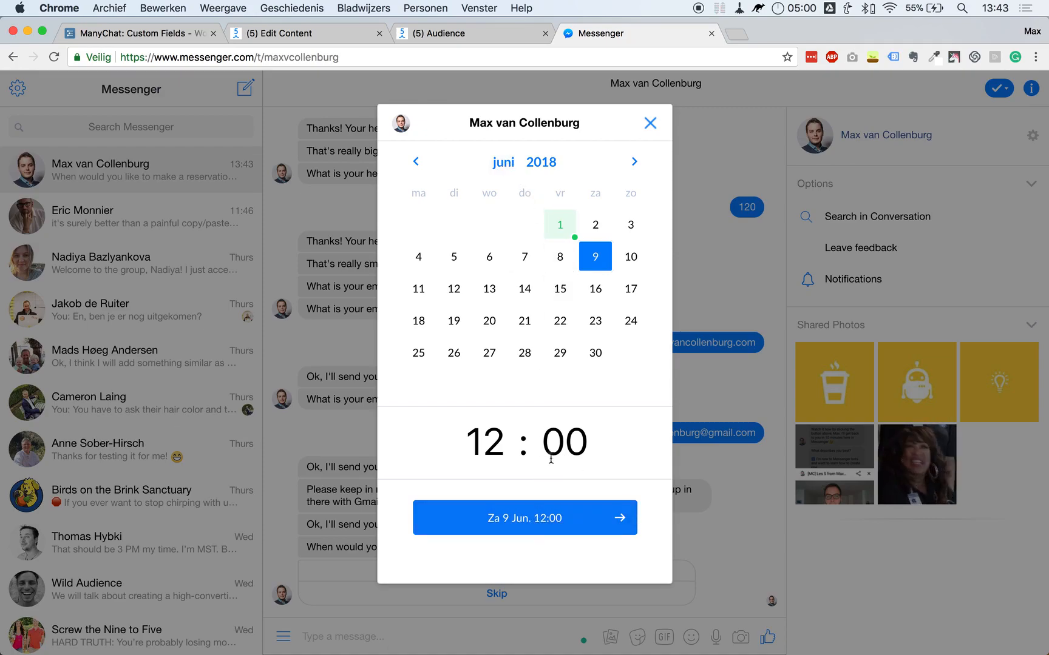
pyautogui.click(494, 441)
pyautogui.write('14')
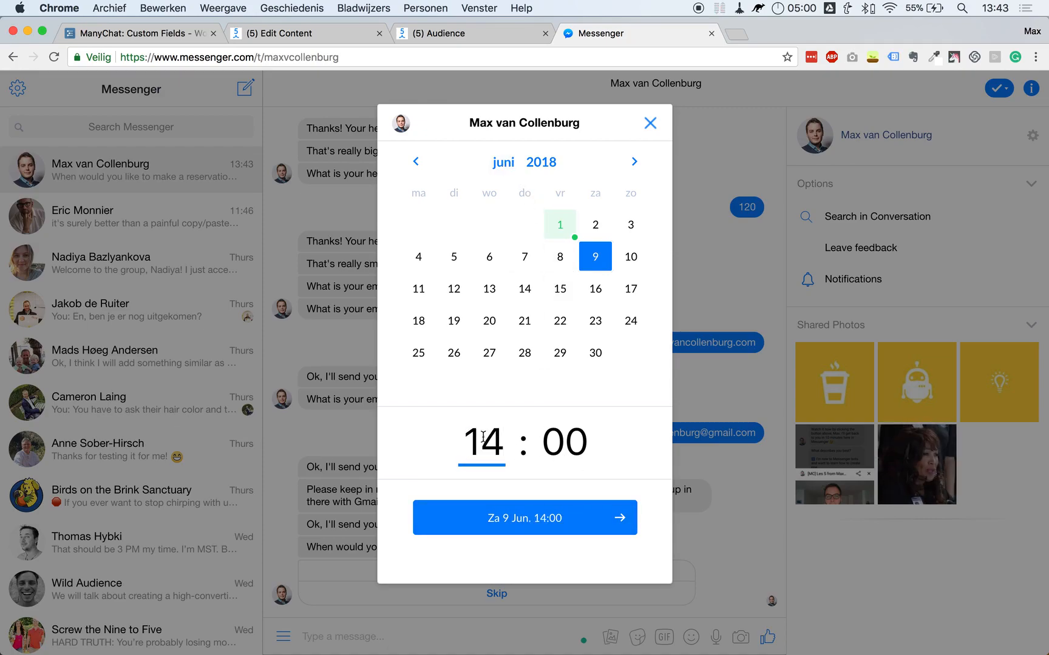
pyautogui.click(546, 530)
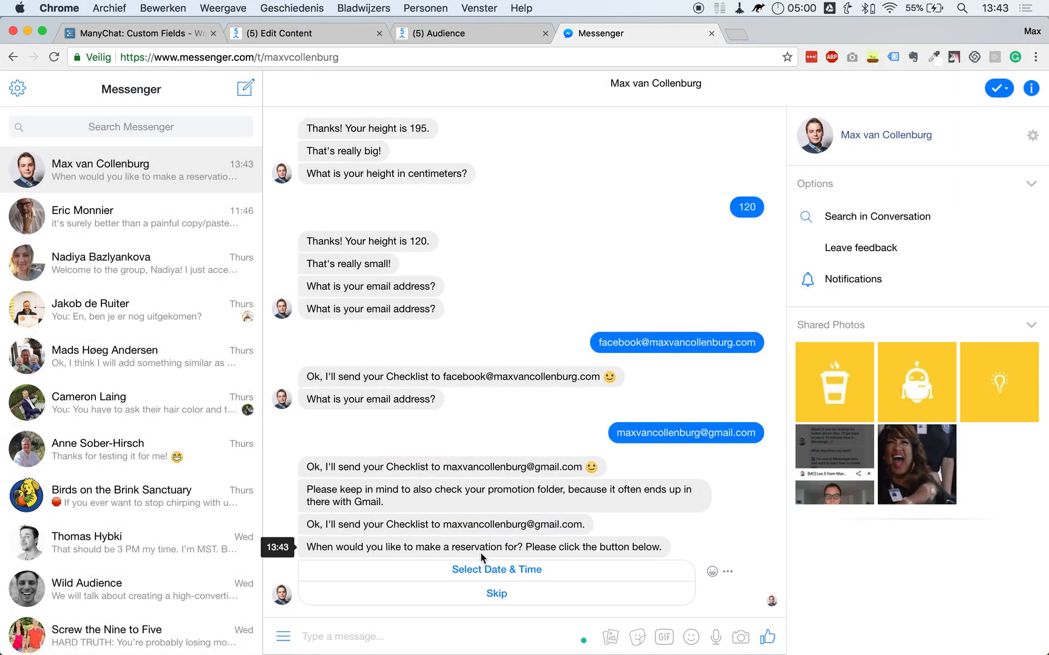
pyautogui.click(344, 32)
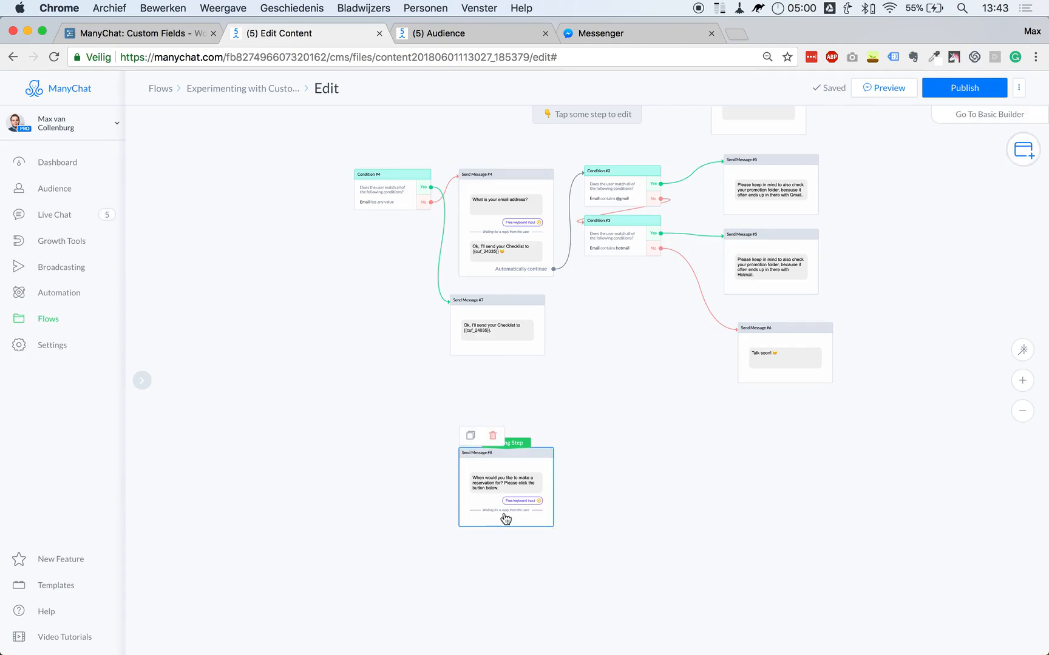
pyautogui.scroll(5, 507, 517)
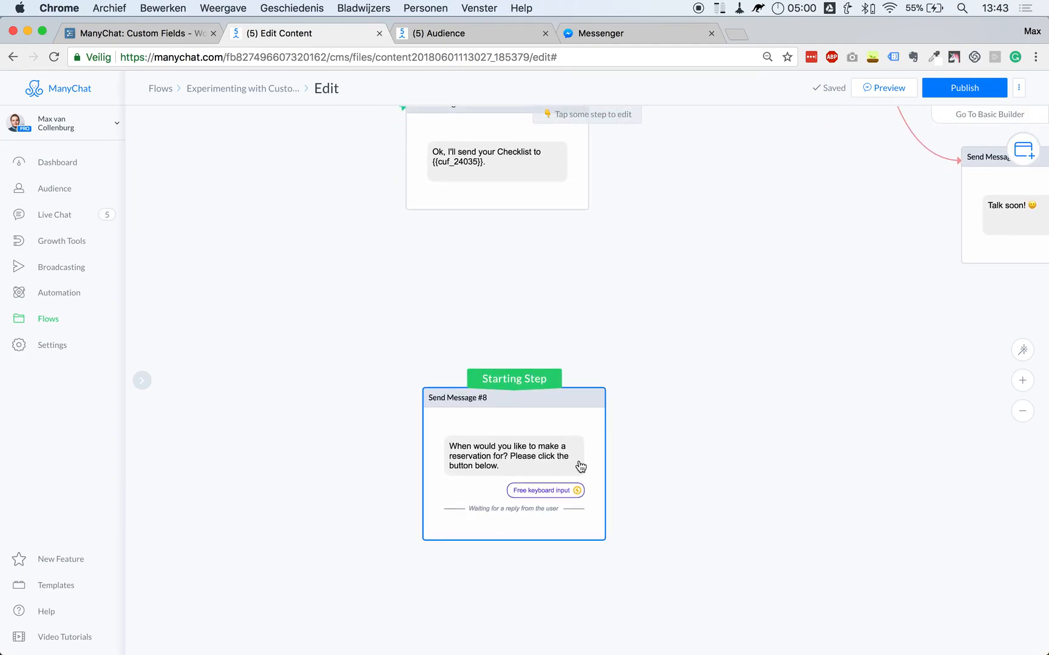
pyautogui.click(481, 38)
pyautogui.click(510, 564)
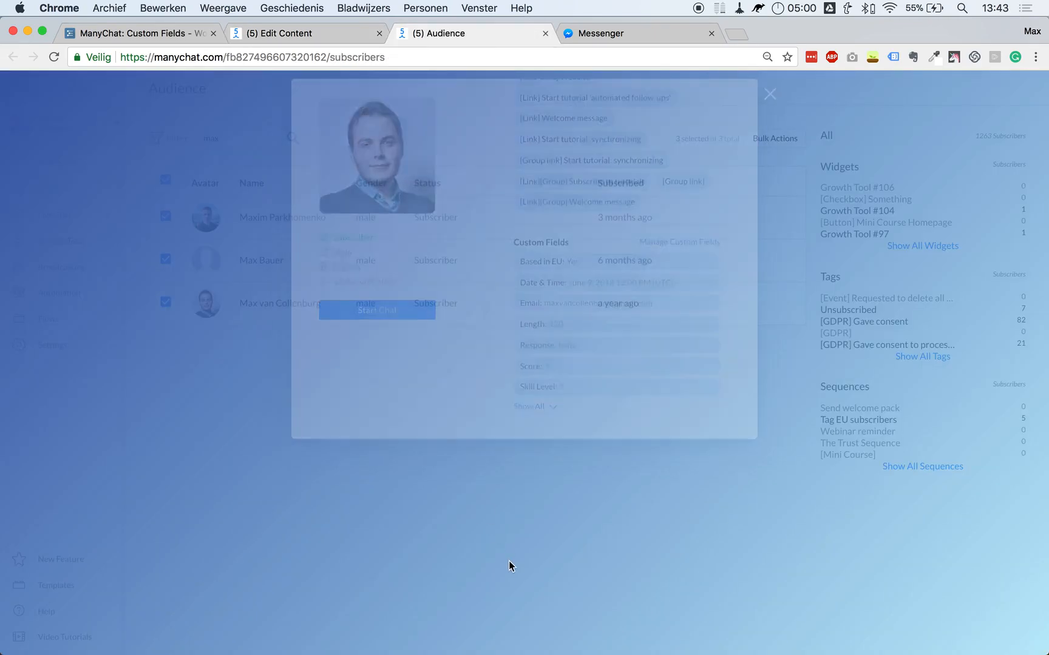
pyautogui.click(384, 312)
pyautogui.scroll(-10, 653, 395)
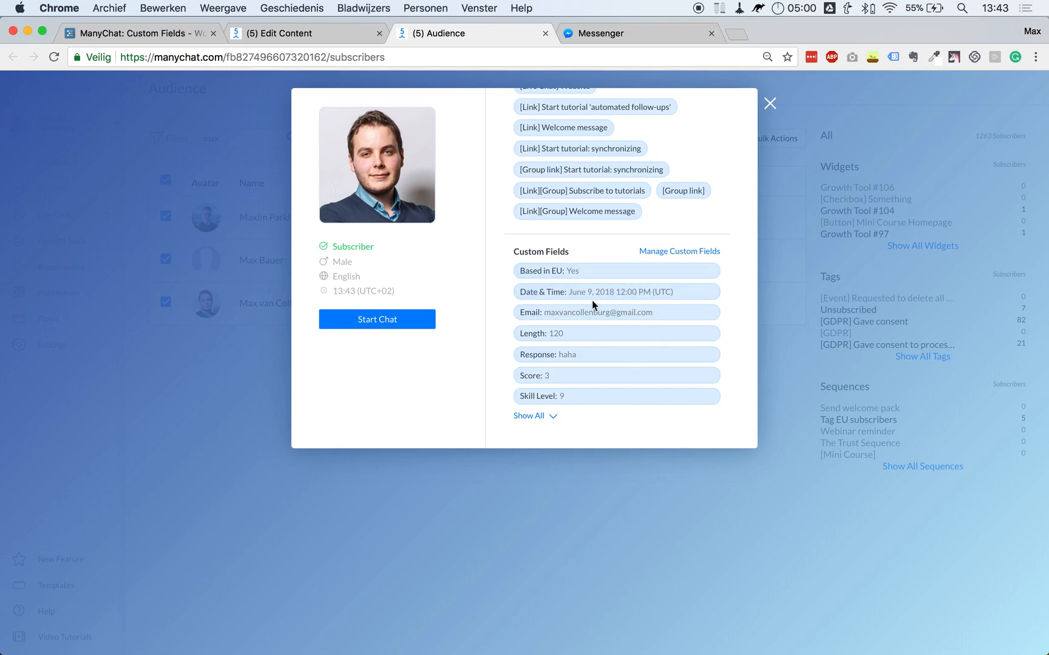
pyautogui.click(562, 561)
pyautogui.click(311, 34)
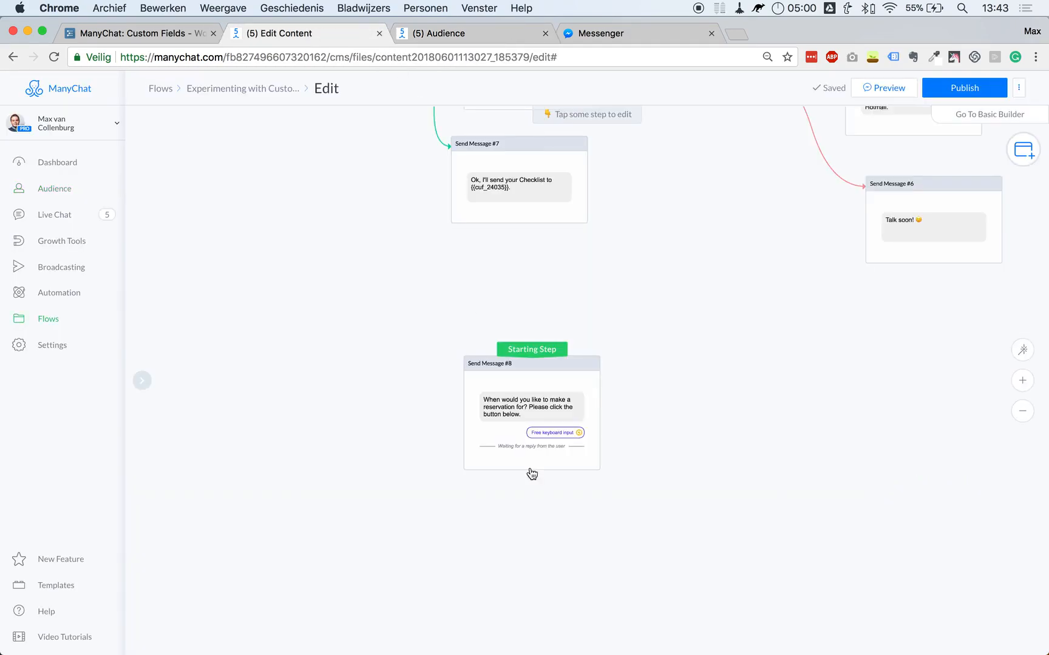
pyautogui.scroll(-5, 644, 452)
pyautogui.moveTo(648, 452); pyautogui.dragTo(606, 475)
pyautogui.scroll(3, 606, 472)
pyautogui.hotkey('ctrl', 'Up')
pyautogui.click(819, 477)
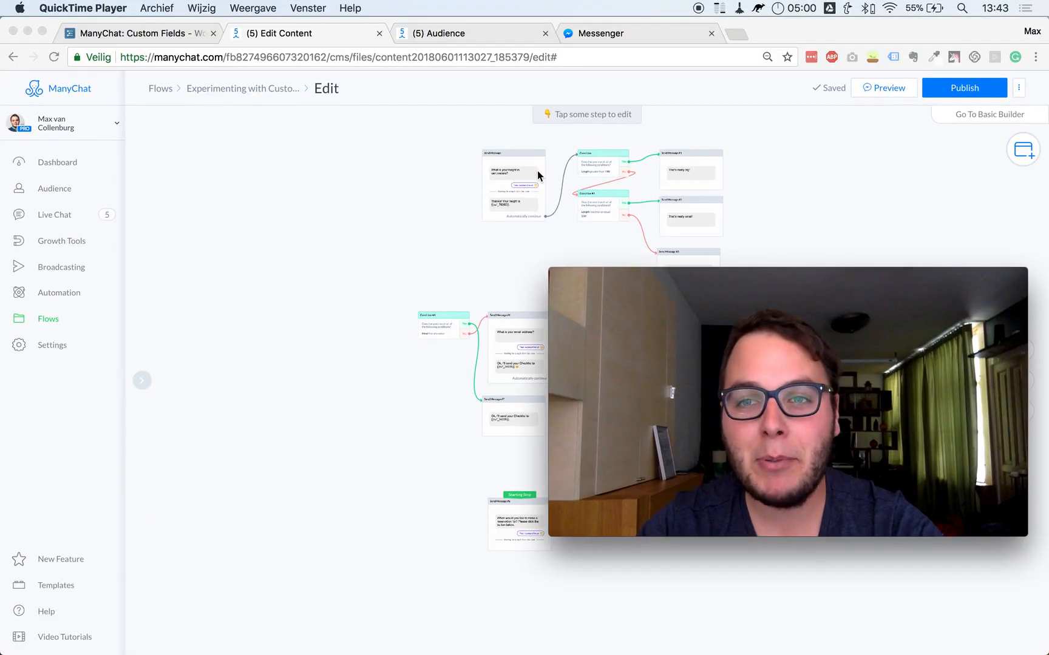